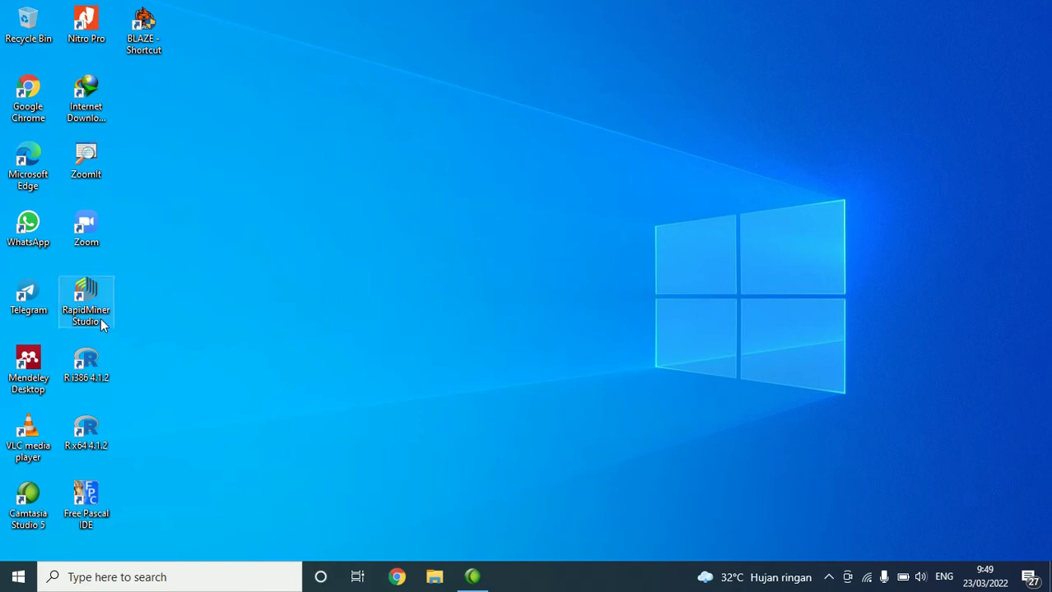
left_click(87, 154)
left_click(217, 179)
key("ctrl+2")
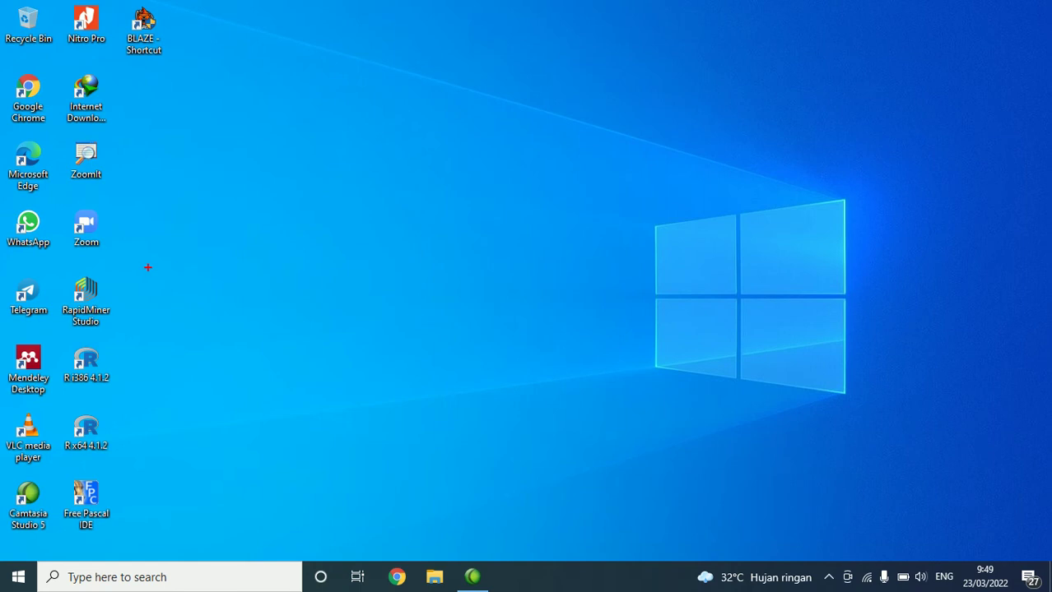
key("Escape")
key("ctrl+1")
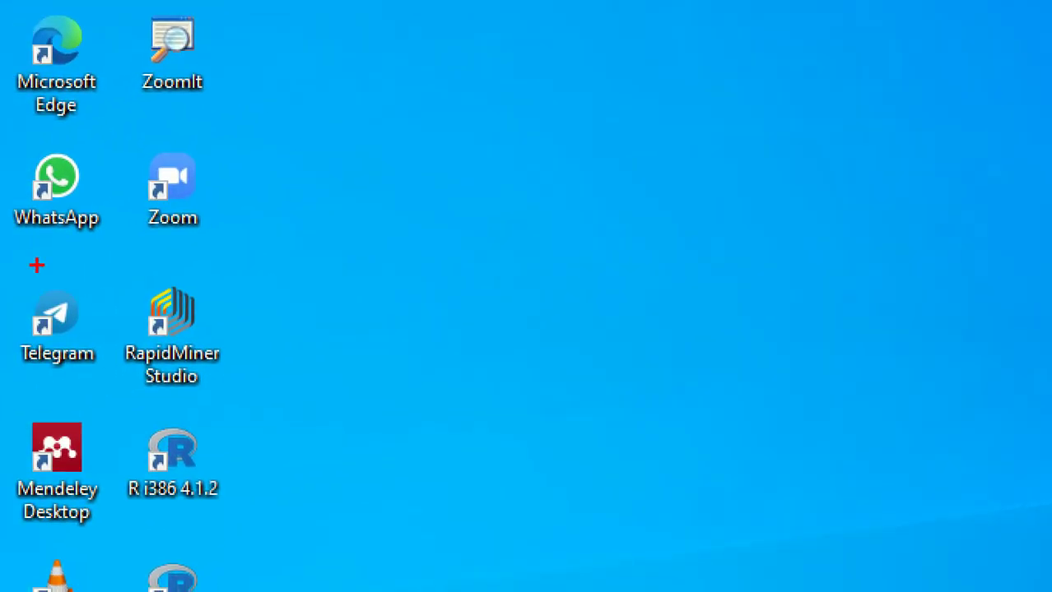
mouse_move(172, 250)
left_mouse_down()
mouse_move(118, 404)
mouse_move(247, 252)
mouse_move(119, 244)
left_mouse_up()
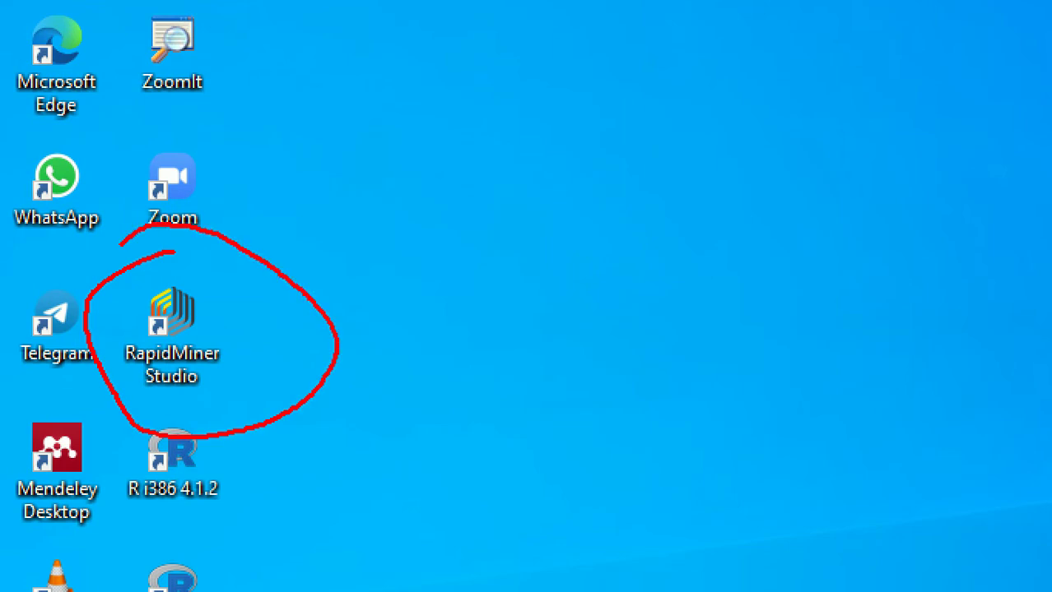
key("Escape")
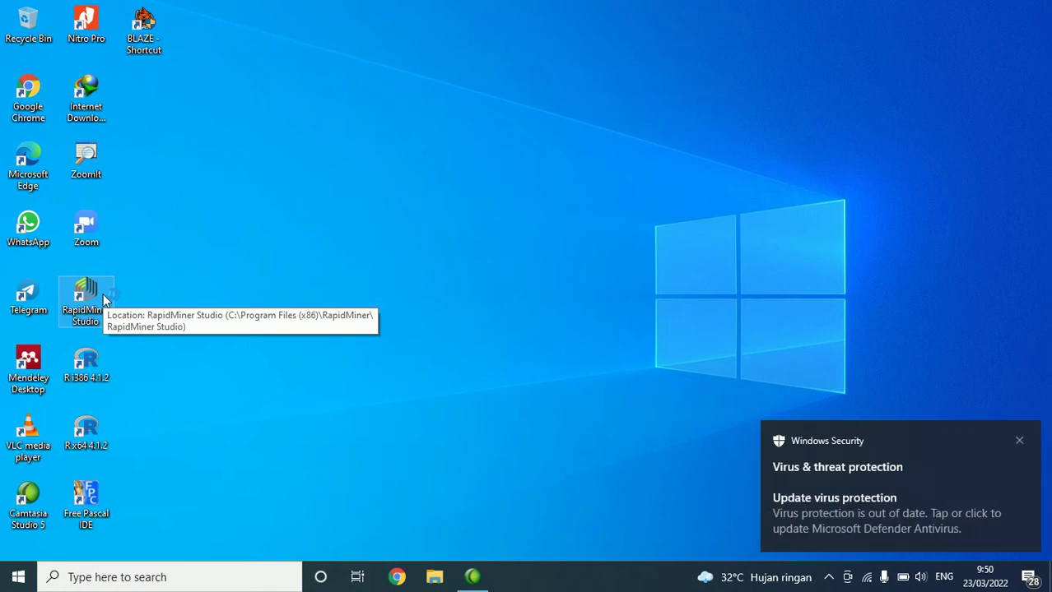
Step: Launch RapidMiner Studio and postpone the offered update
double_click(103, 293)
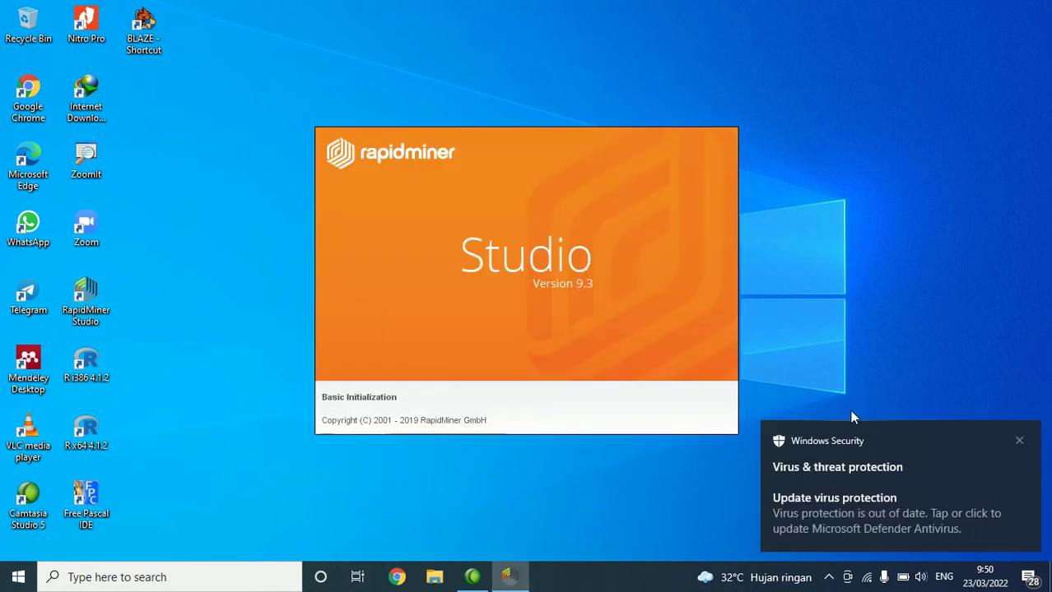
left_click(1020, 443)
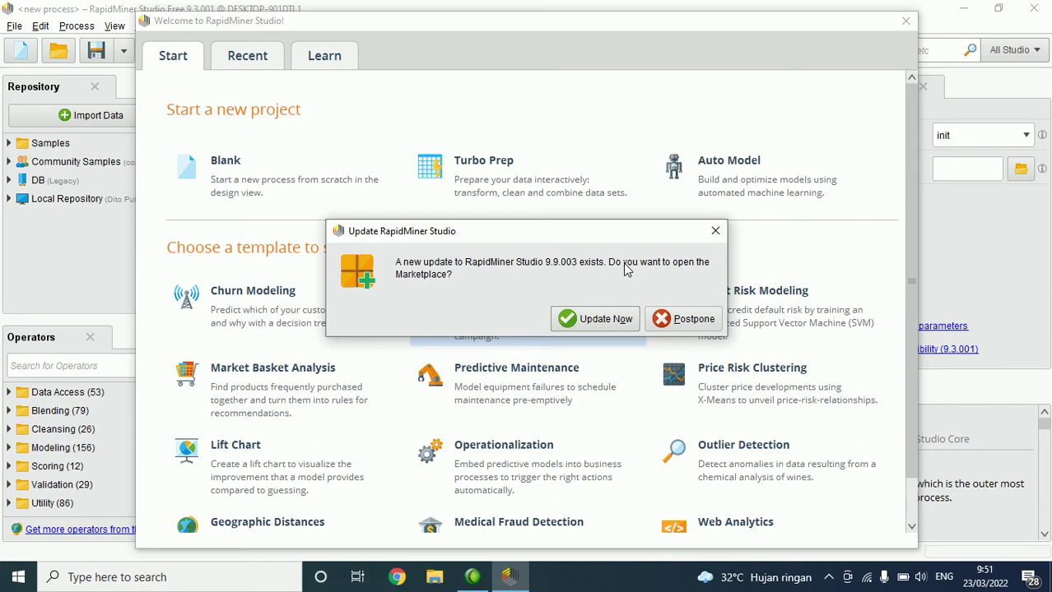
left_click(685, 319)
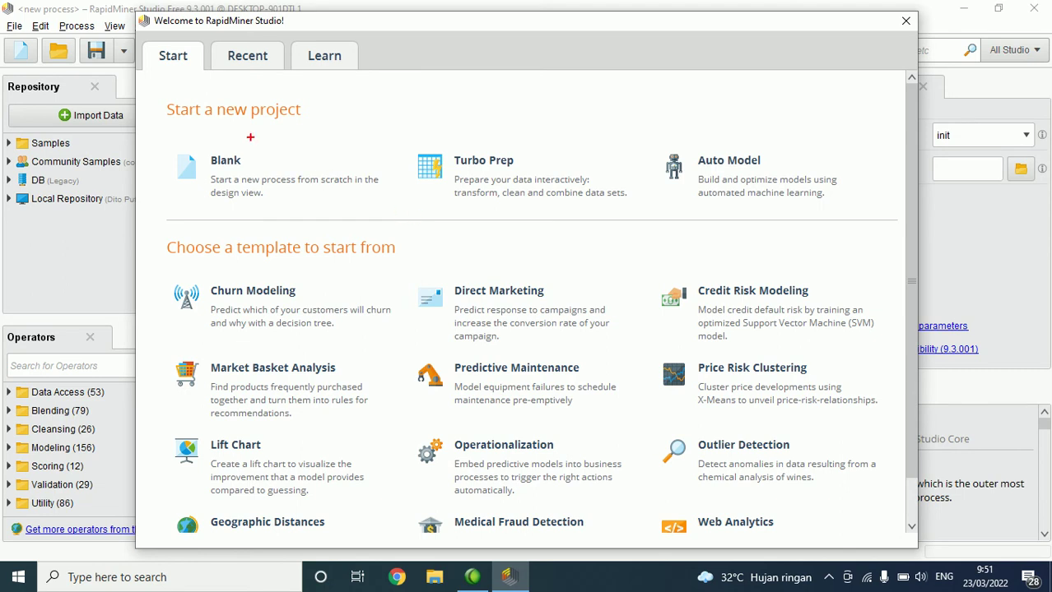
Step: Review the welcome window's new project options, recent processes, learning resources and starter templates
mouse_move(243, 129)
left_mouse_down()
mouse_move(212, 127)
mouse_move(144, 152)
mouse_move(256, 219)
mouse_move(367, 207)
mouse_move(367, 165)
mouse_move(235, 120)
left_mouse_up()
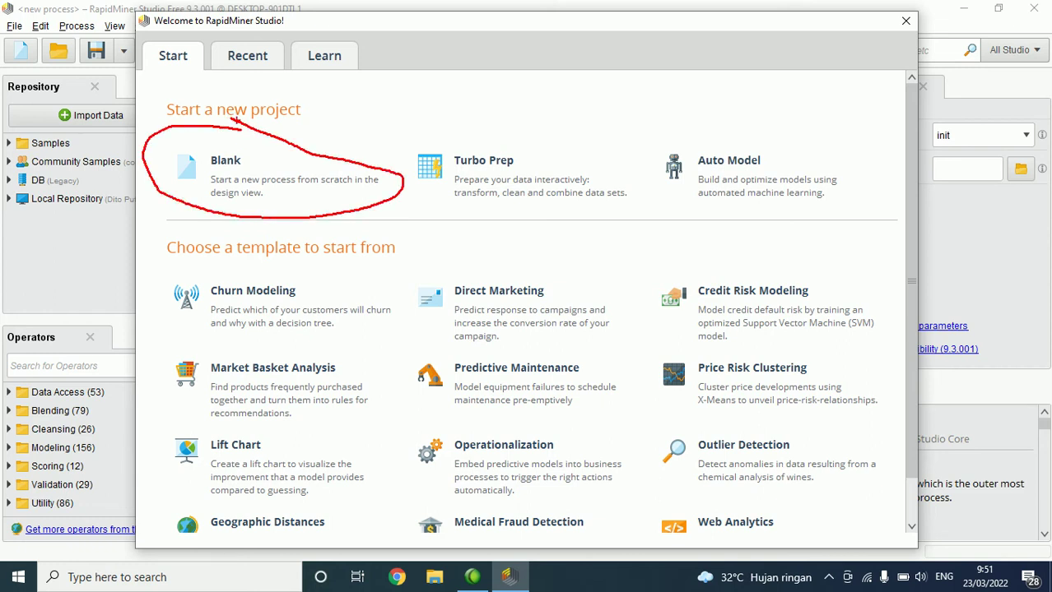
key("Escape")
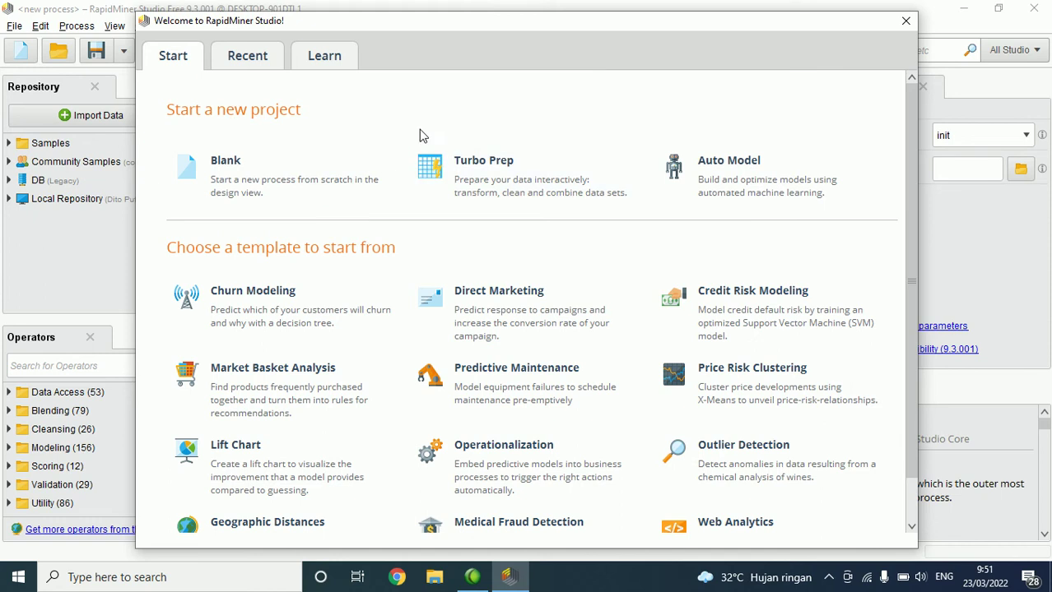
left_click(254, 69)
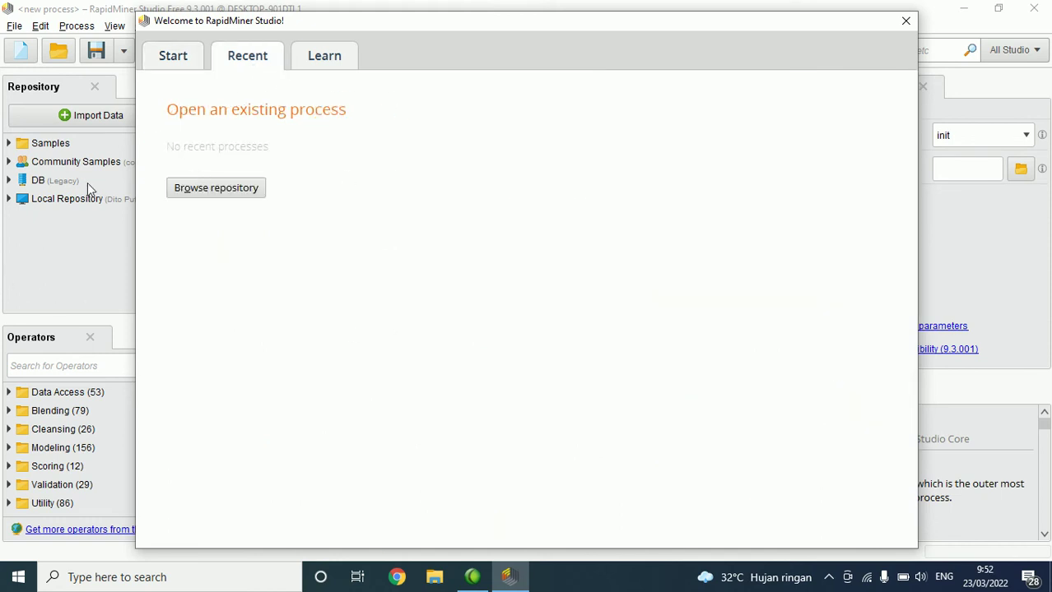
left_click(349, 64)
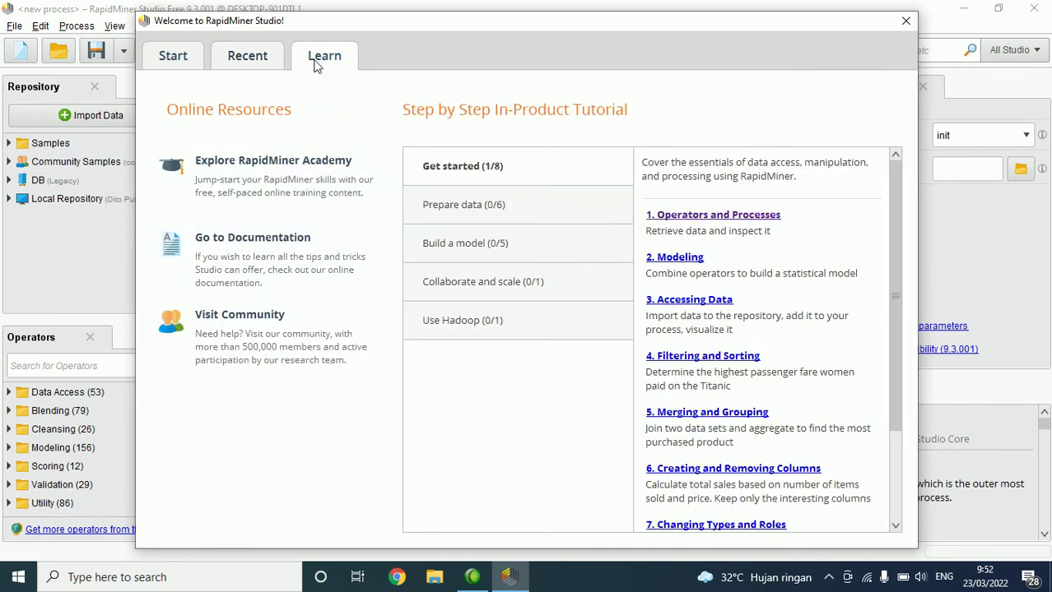
left_click(182, 66)
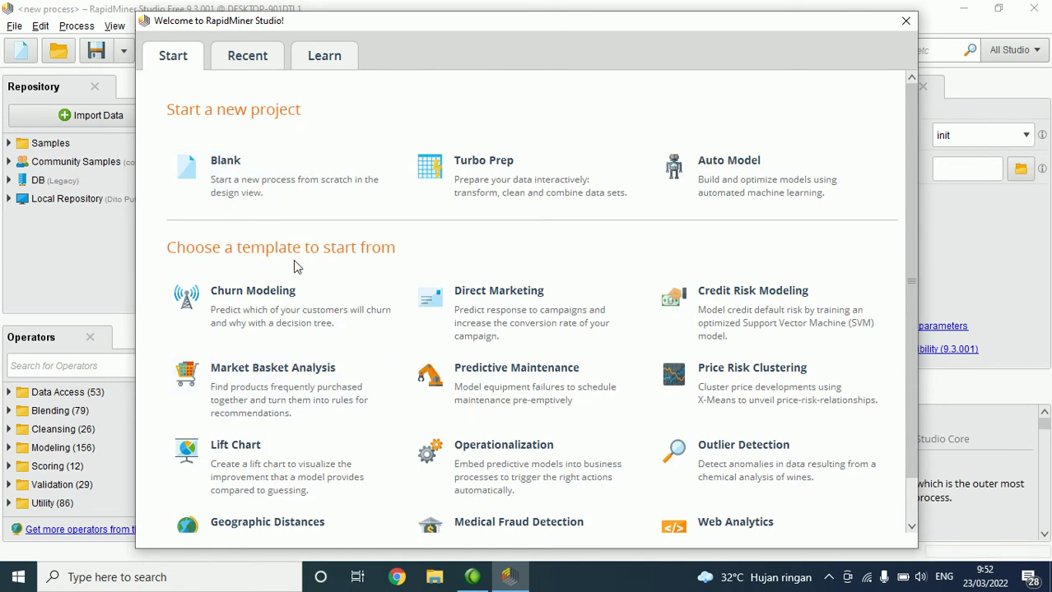
scroll(341, 352, "down", 1)
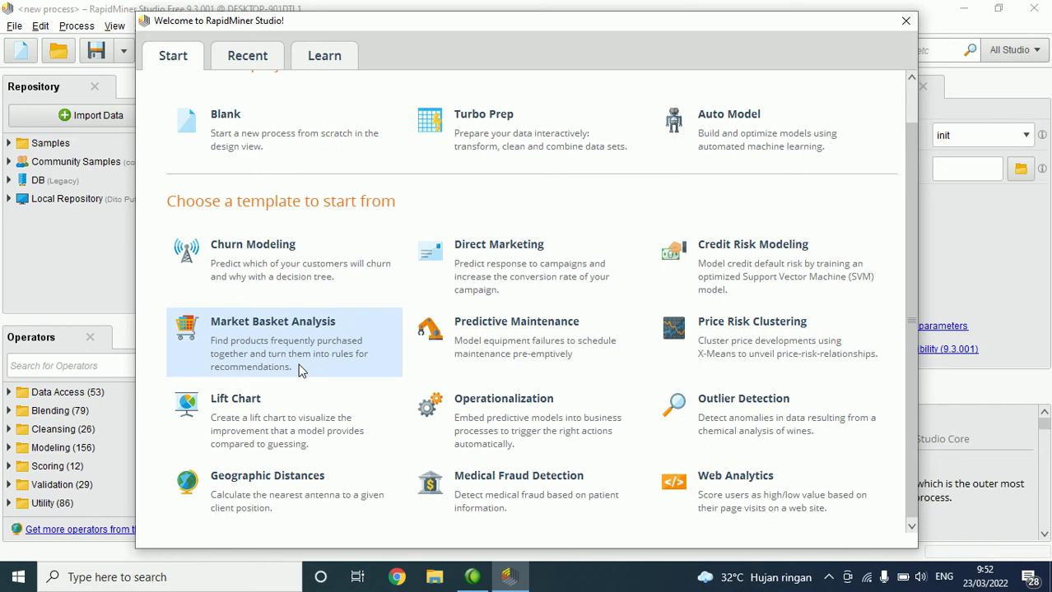
scroll(297, 313, "up", 1)
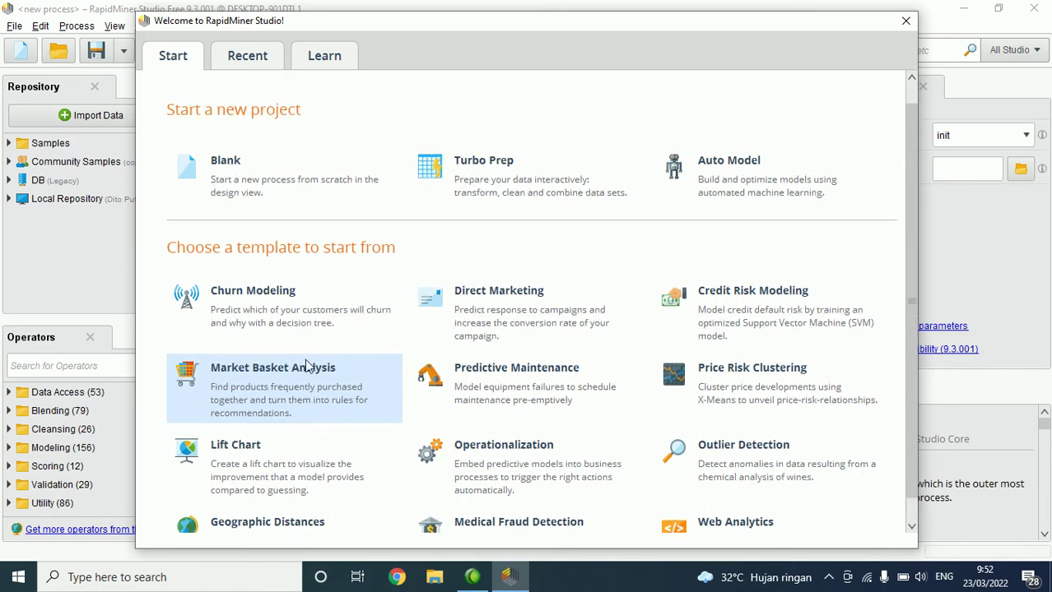
scroll(321, 375, "down", 1)
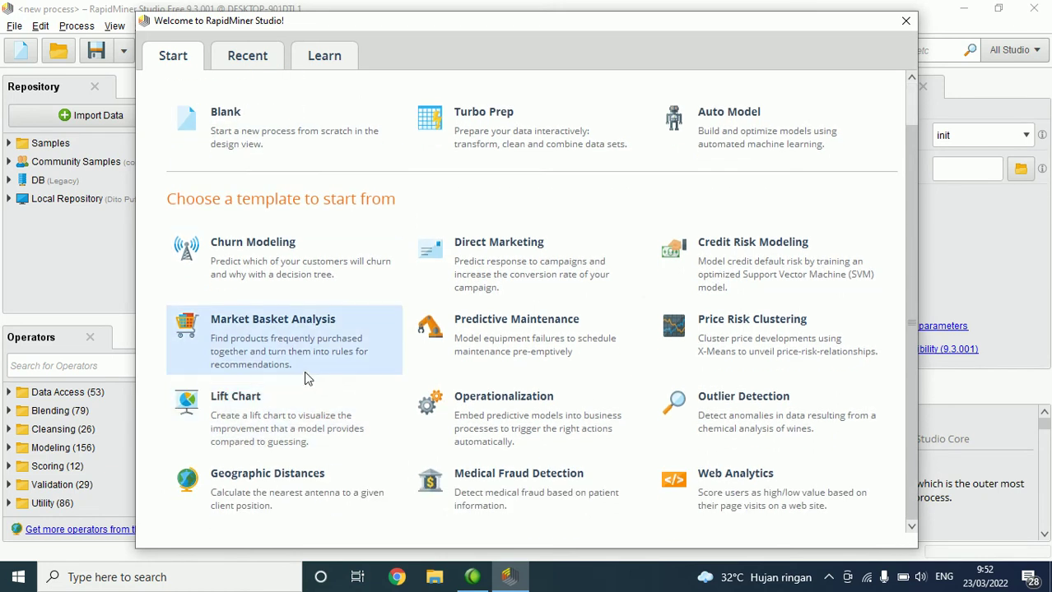
scroll(416, 255, "up", 1)
scroll(415, 255, "down", 1)
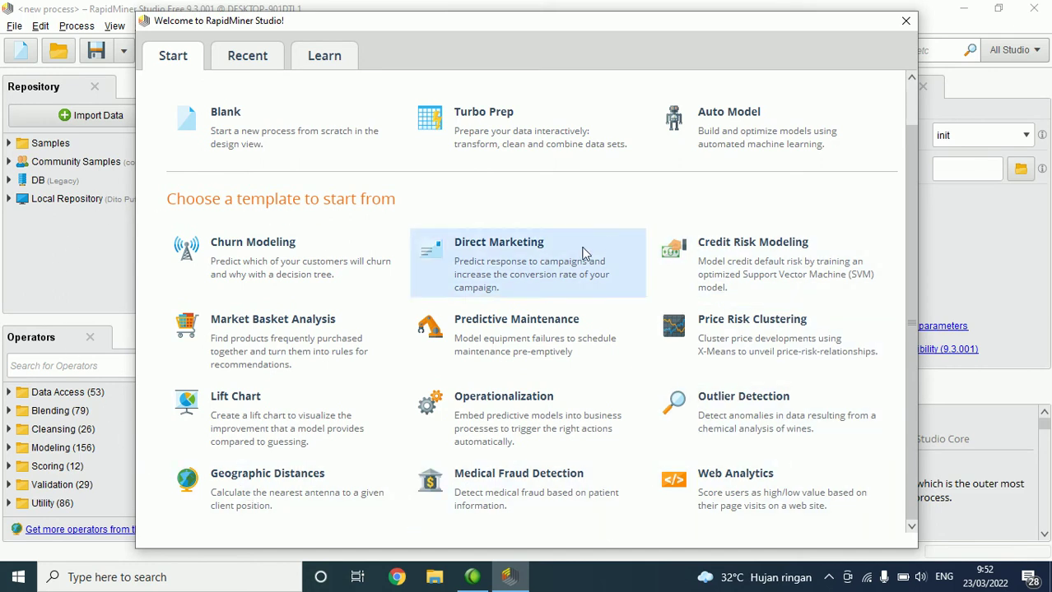
scroll(493, 276, "up", 1)
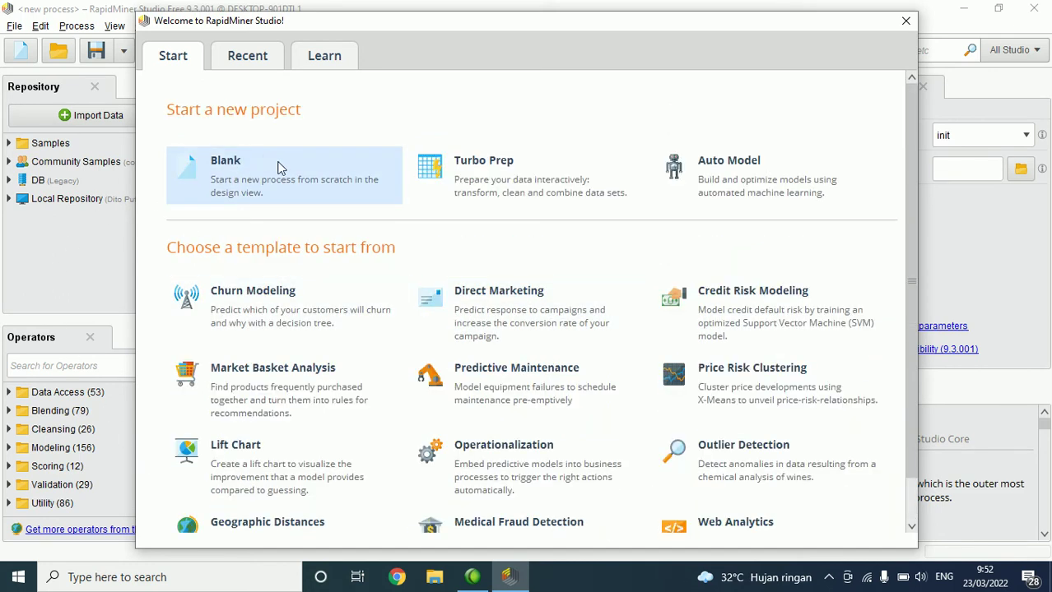
Step: Start a new blank process in the design view
key("ctrl+1")
left_click(253, 152)
mouse_move(210, 117)
left_mouse_down()
mouse_move(31, 186)
mouse_move(285, 283)
left_mouse_up()
left_click_drag(592, 150, 137, 132)
left_click(370, 204)
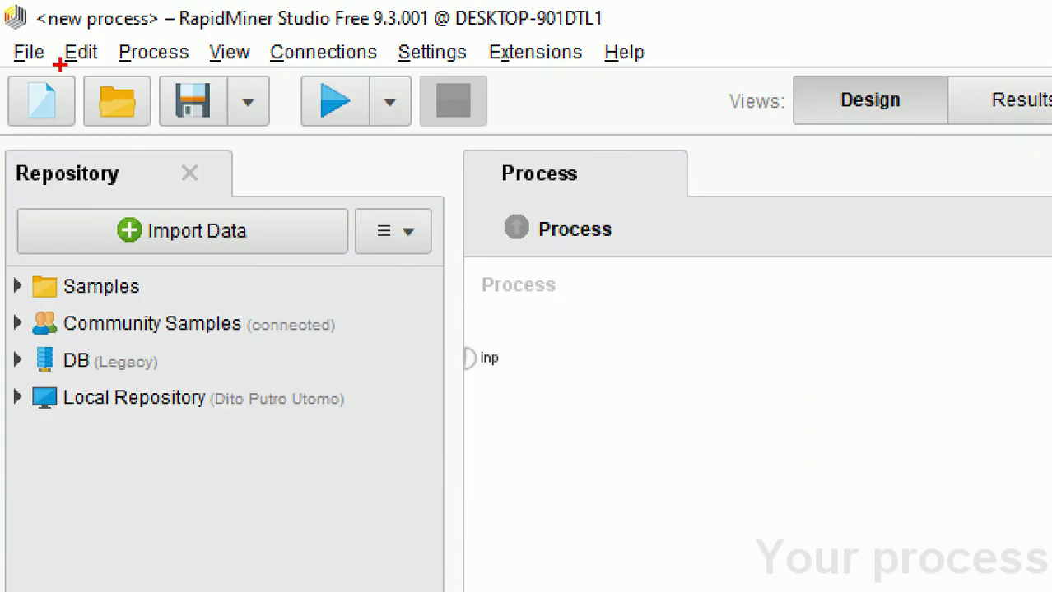
mouse_move(59, 64)
left_mouse_down()
mouse_move(5, 82)
mouse_move(23, 138)
mouse_move(69, 142)
mouse_move(56, 47)
left_mouse_up()
mouse_move(111, 74)
left_mouse_down()
mouse_move(97, 75)
mouse_move(67, 120)
mouse_move(177, 90)
mouse_move(94, 71)
left_mouse_up()
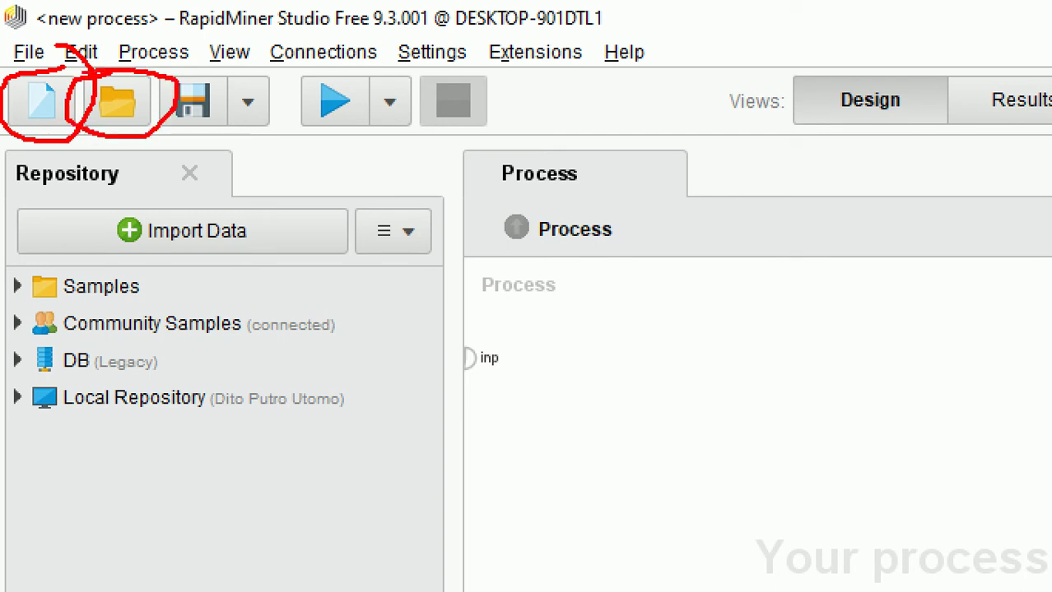
mouse_move(207, 73)
left_mouse_down()
mouse_move(136, 131)
mouse_move(247, 161)
mouse_move(230, 51)
mouse_move(176, 67)
left_mouse_up()
mouse_move(361, 71)
left_mouse_down()
mouse_move(312, 66)
mouse_move(329, 142)
mouse_move(404, 138)
mouse_move(349, 48)
mouse_move(322, 51)
left_mouse_up()
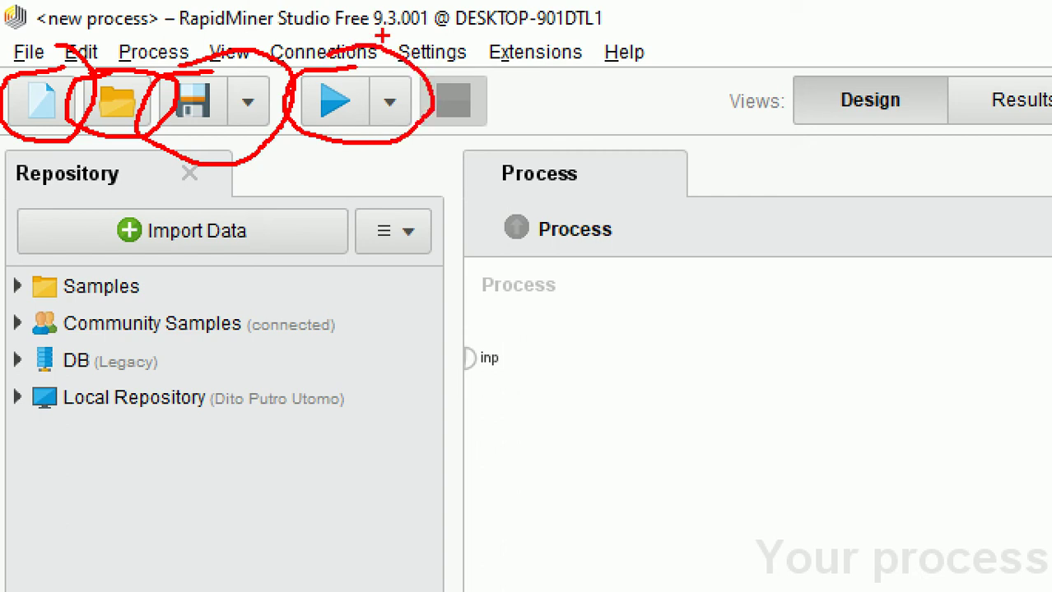
mouse_move(2, 26)
left_mouse_down()
mouse_move(179, 56)
mouse_move(679, 48)
mouse_move(475, 36)
mouse_move(251, 51)
left_mouse_up()
key("Escape")
key("ctrl+2")
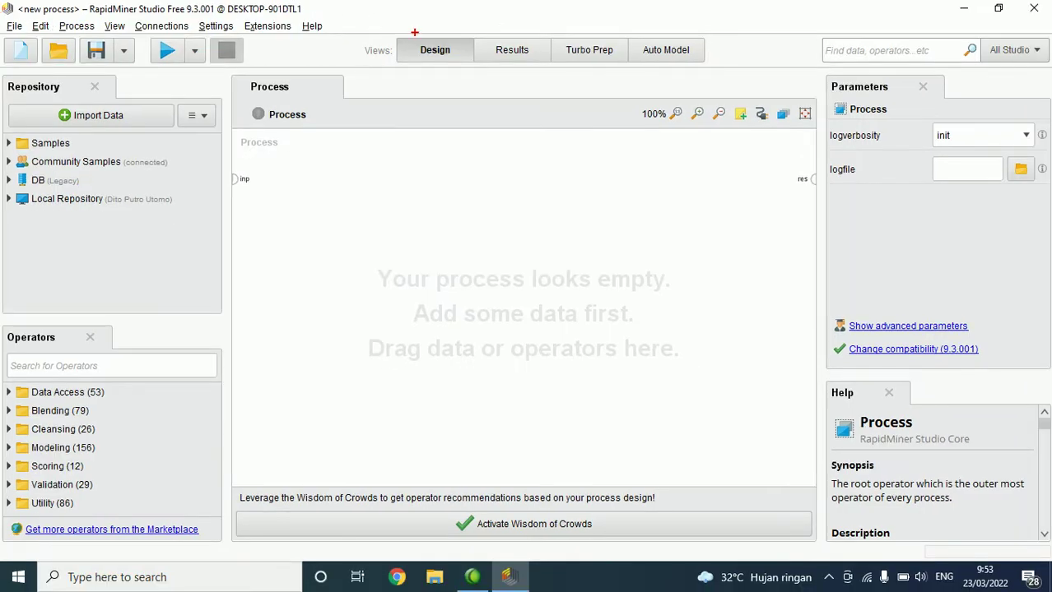
left_click_drag(253, 121, 265, 326)
mouse_move(482, 32)
left_mouse_down()
mouse_move(576, 2)
mouse_move(675, 14)
left_mouse_up()
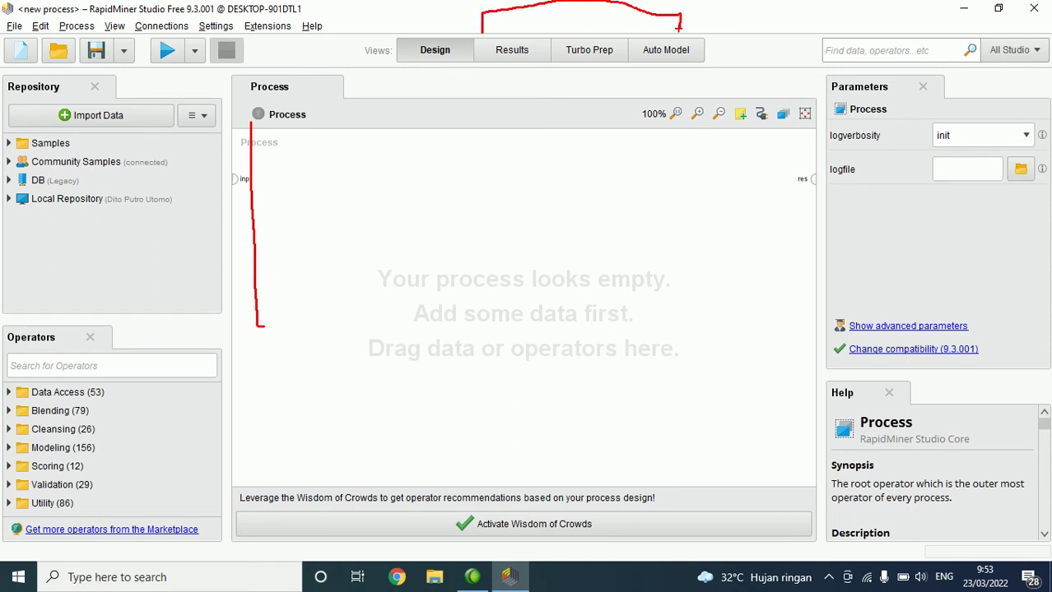
key("Escape")
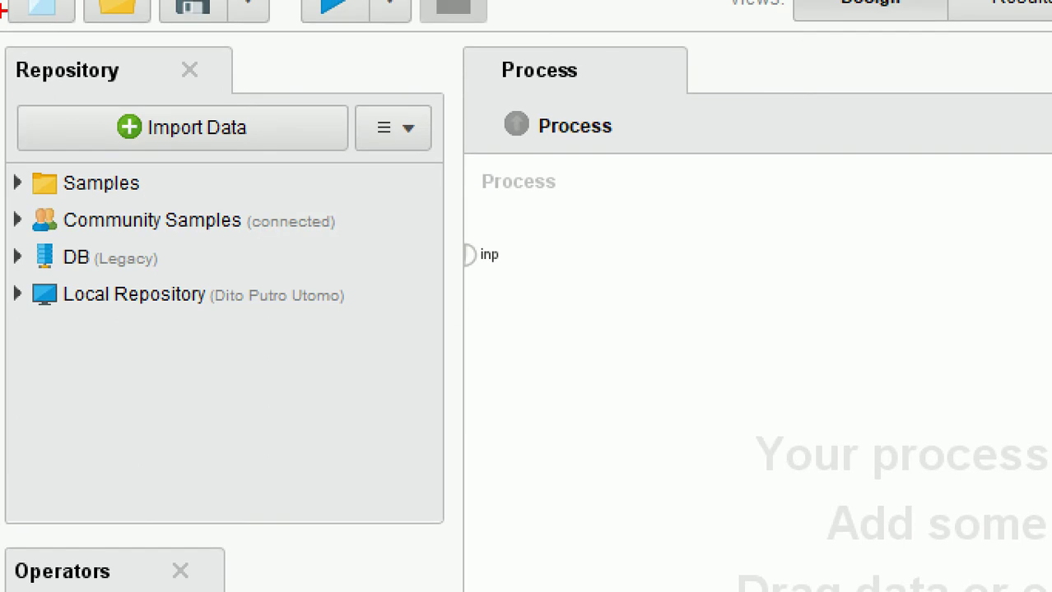
mouse_move(29, 23)
left_mouse_down()
mouse_move(2, 366)
mouse_move(598, 380)
mouse_move(368, 10)
mouse_move(81, 36)
mouse_move(18, 16)
left_mouse_up()
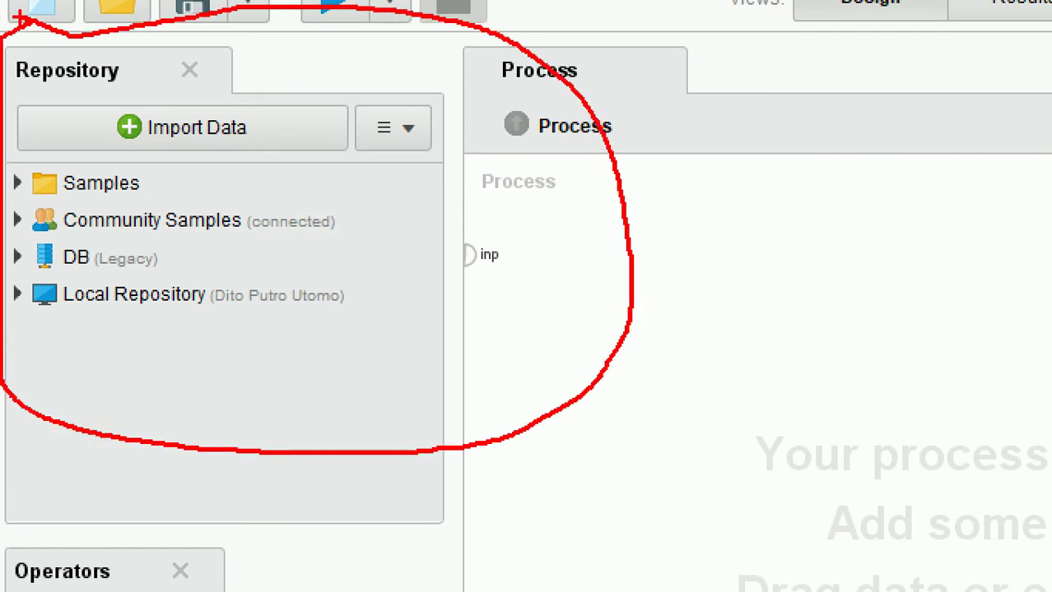
key("Escape")
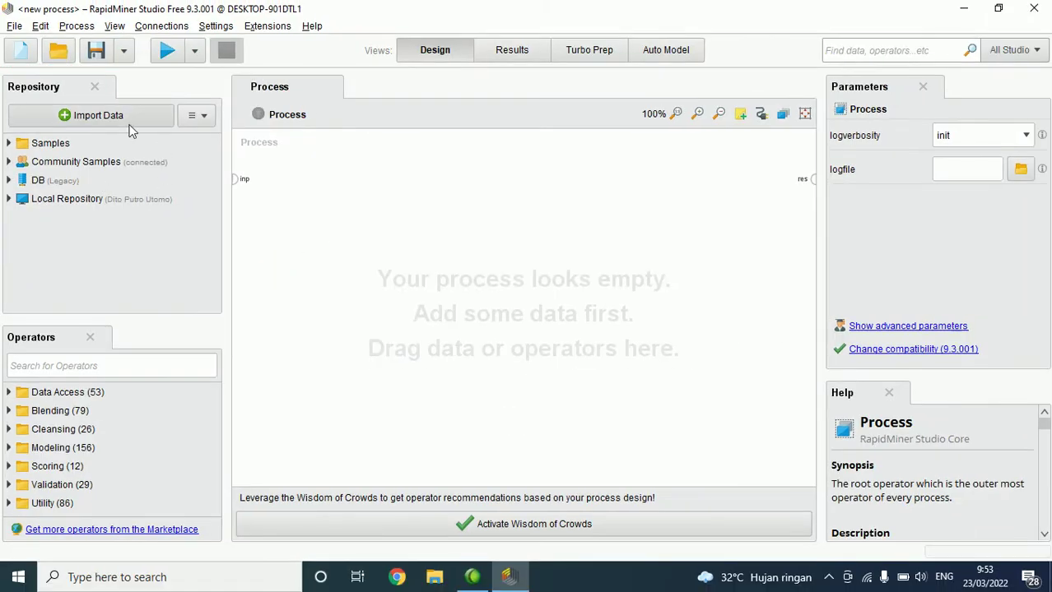
Step: Select Dataset Klasifikasi Reduksi 1.xlsx from the computer's Documents folder for import, keeping Sheet1's cell range A:J with row 1 as header
left_click(122, 120)
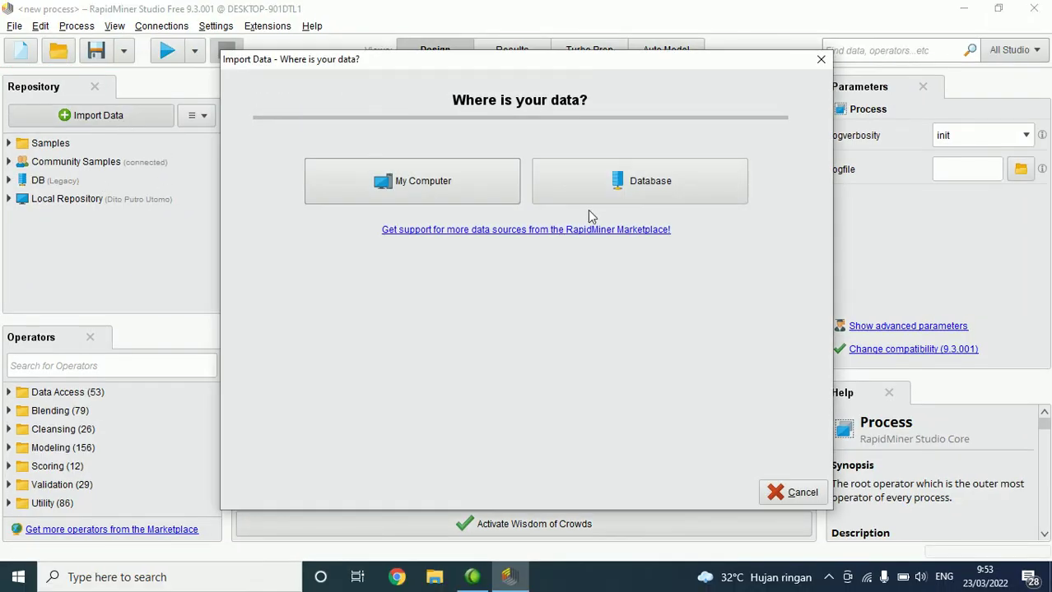
left_click(650, 187)
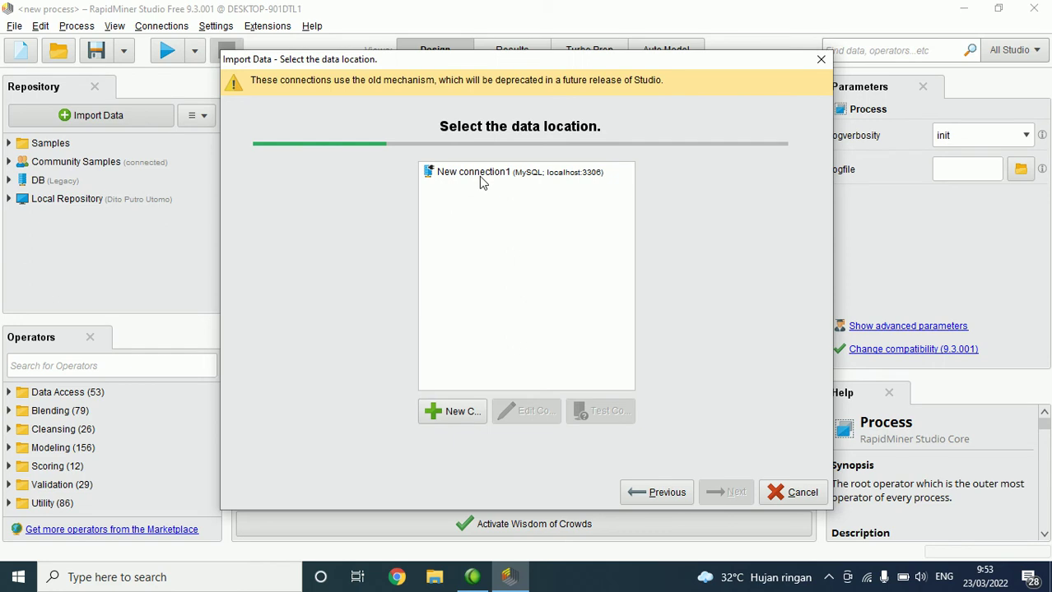
left_click(663, 492)
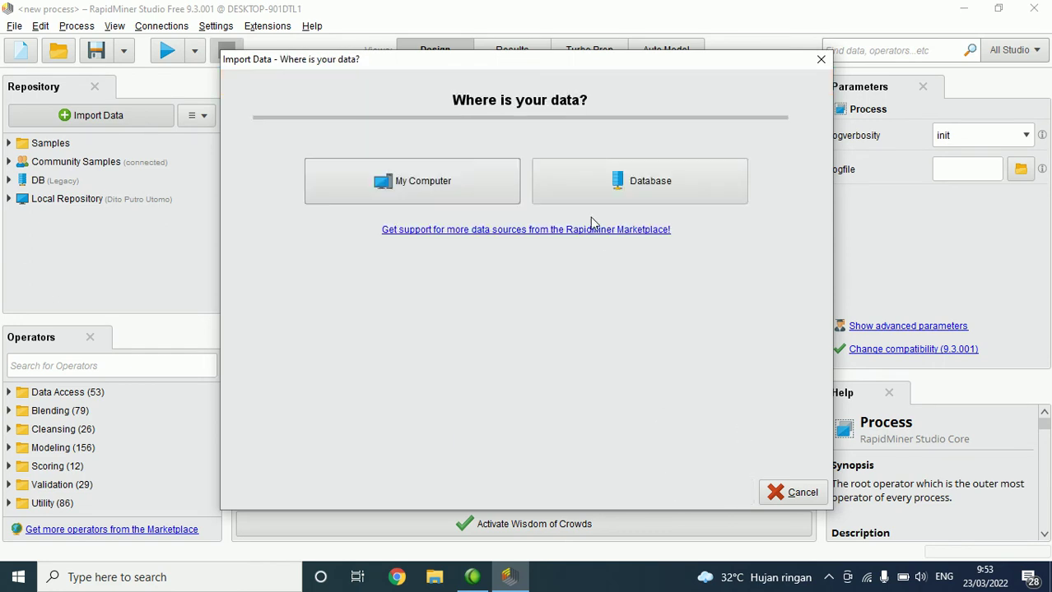
left_click(460, 199)
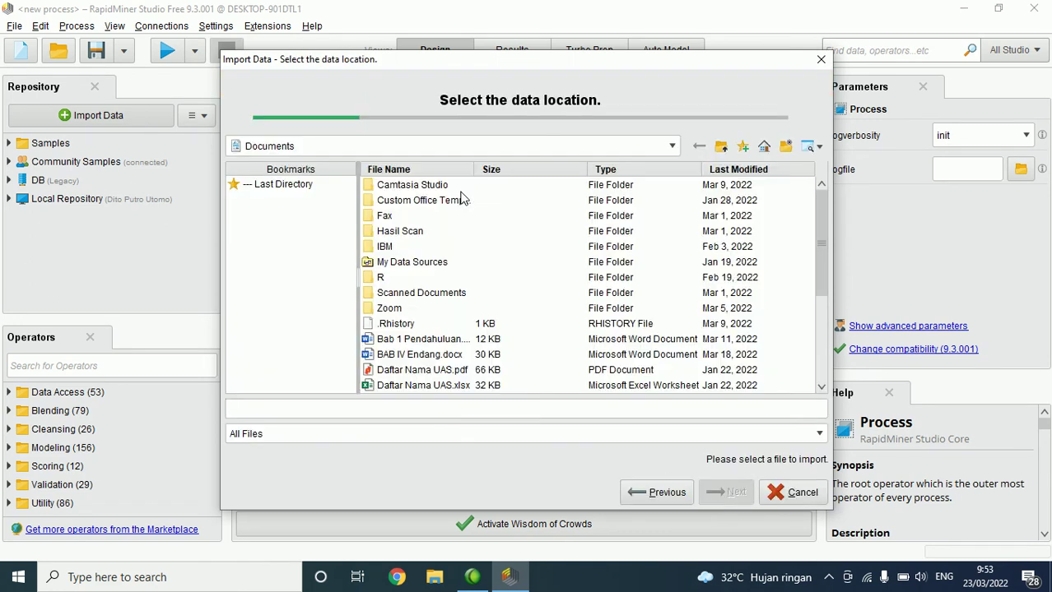
scroll(491, 211, "down", 3)
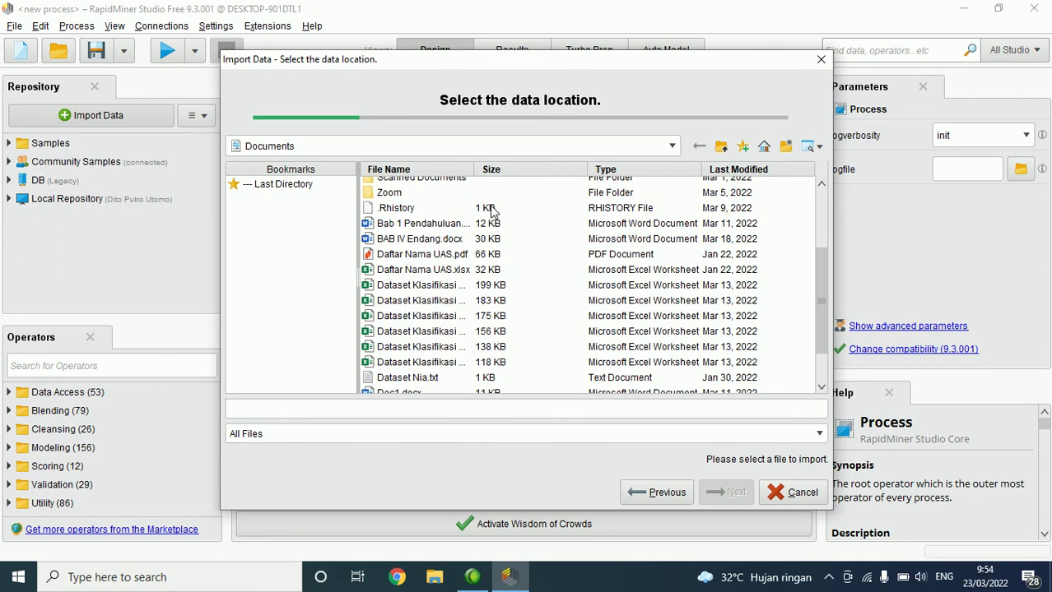
left_click(436, 287)
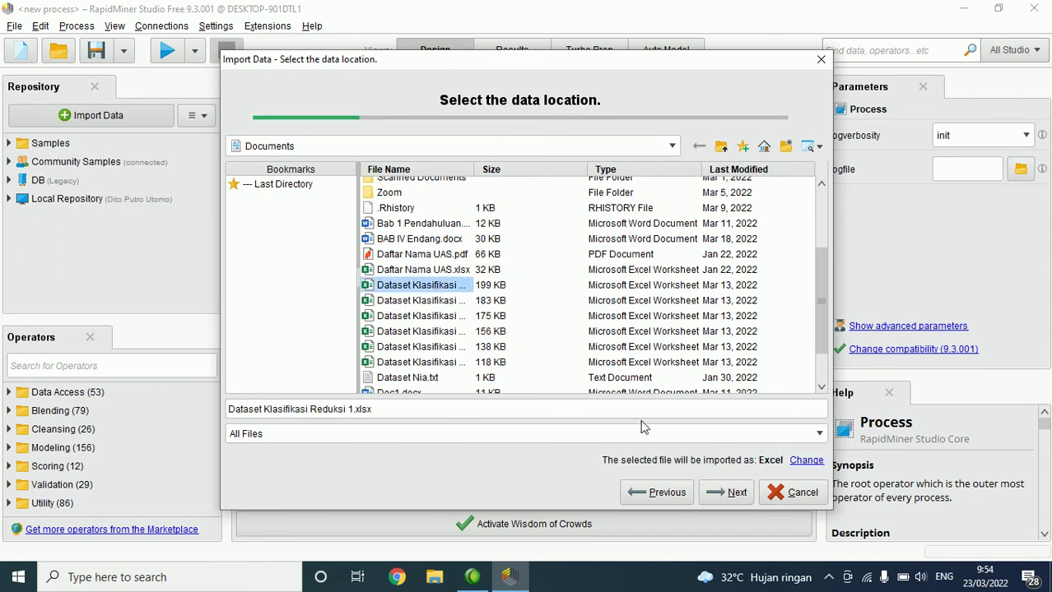
left_click(735, 493)
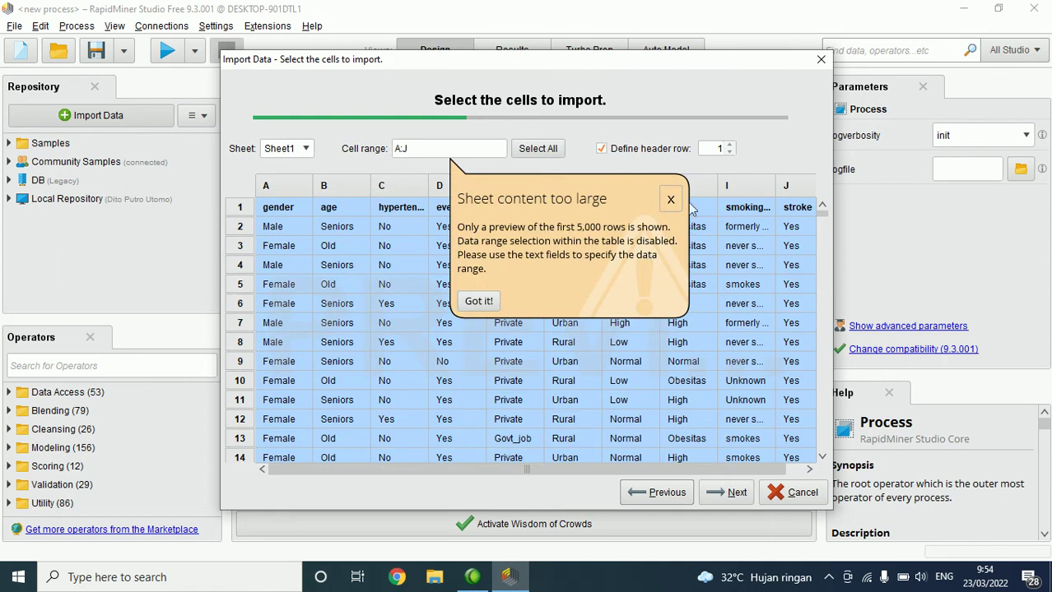
left_click(671, 200)
left_click(735, 493)
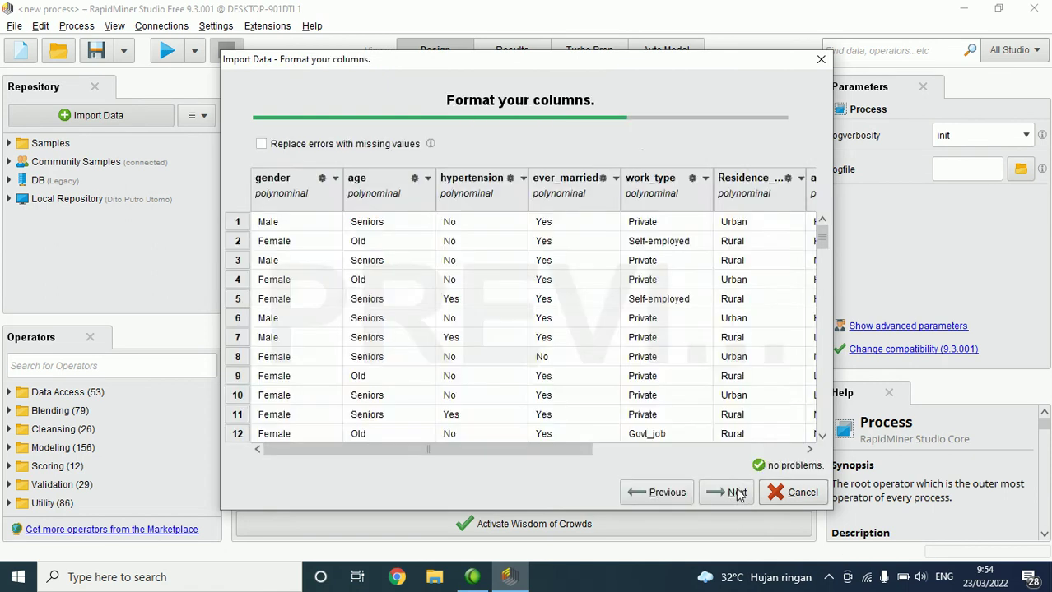
Step: Check the formatting options available for the gender column in the data import
left_click(335, 179)
mouse_move(366, 204)
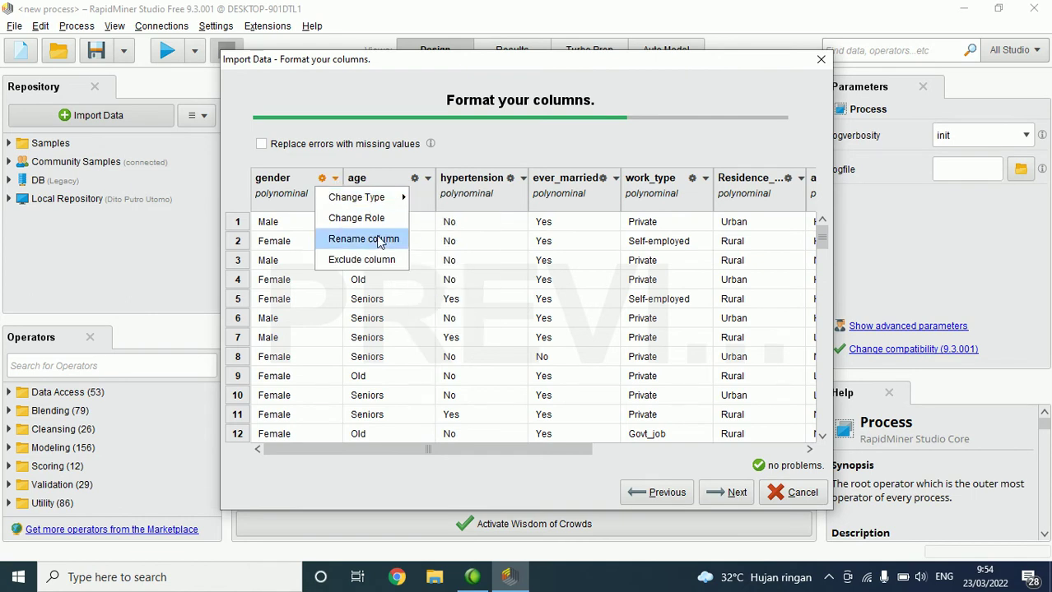
left_click(393, 179)
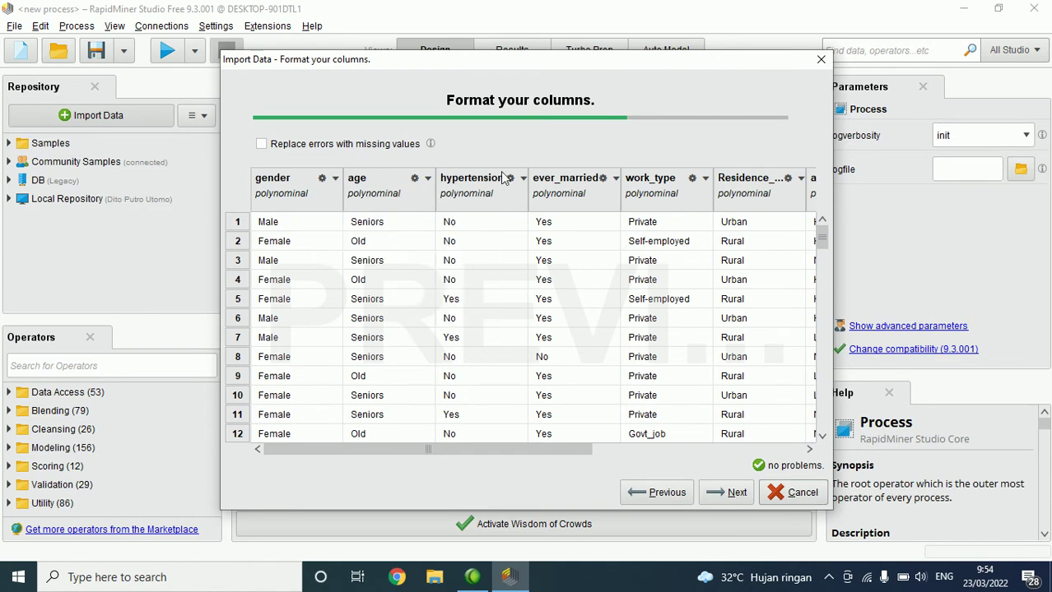
Step: Review the remaining columns and the Local Repository storage locations in the data import, and close it without storing the dataset
left_click_drag(476, 445, 715, 446)
scroll(712, 449, "left", 5)
left_click(731, 494)
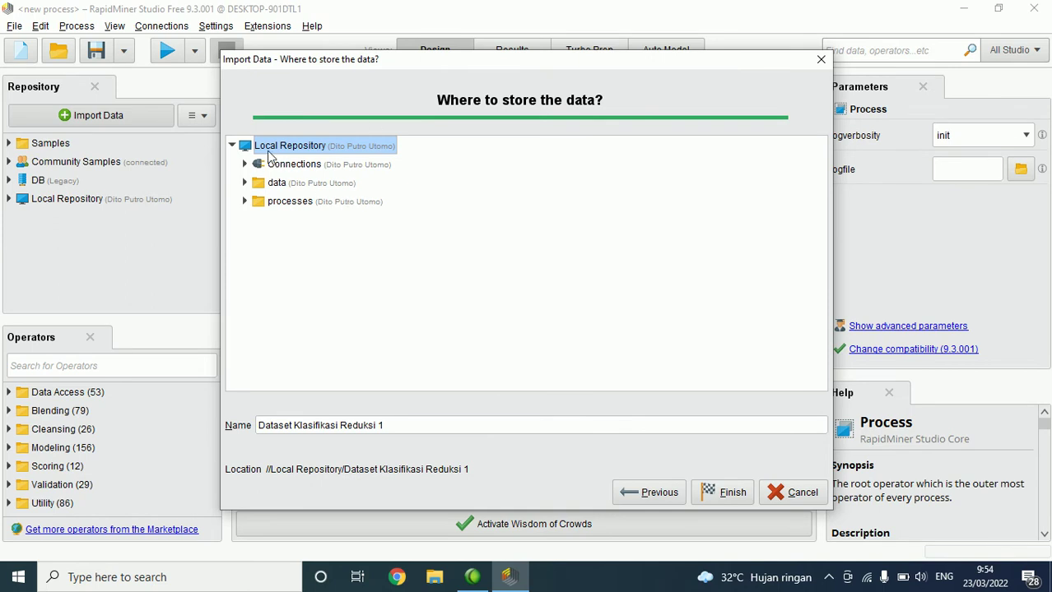
mouse_move(40, 191)
left_mouse_down()
mouse_move(23, 186)
mouse_move(11, 211)
mouse_move(123, 219)
mouse_move(167, 210)
mouse_move(117, 188)
mouse_move(54, 186)
left_mouse_up()
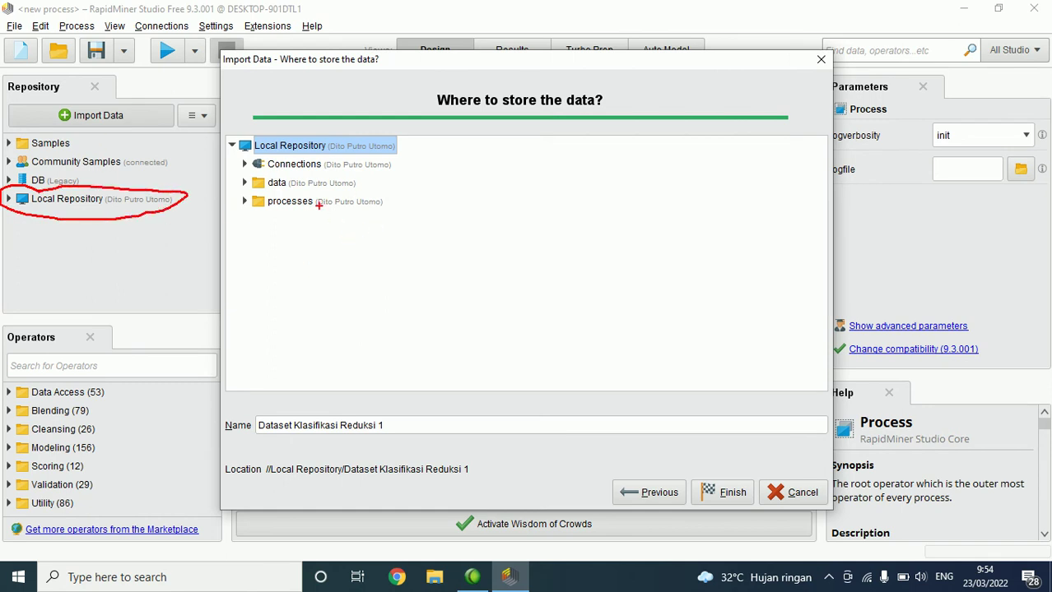
left_click_drag(237, 164, 232, 198)
mouse_move(402, 168)
left_mouse_down()
mouse_move(423, 166)
mouse_move(408, 201)
left_mouse_up()
mouse_move(253, 216)
left_mouse_down()
mouse_move(354, 250)
mouse_move(379, 226)
mouse_move(265, 214)
left_mouse_up()
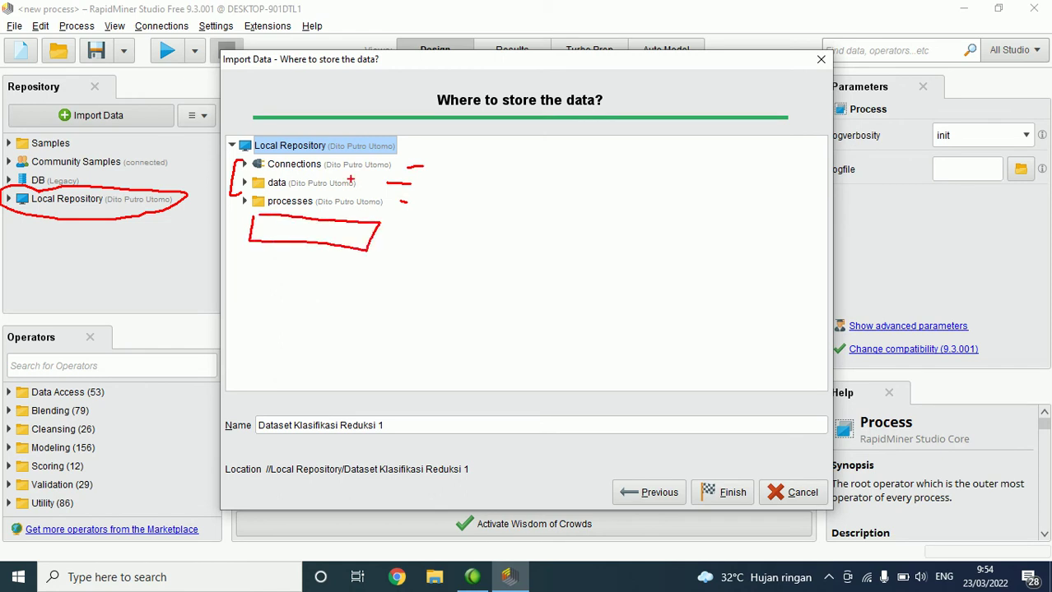
key("Escape")
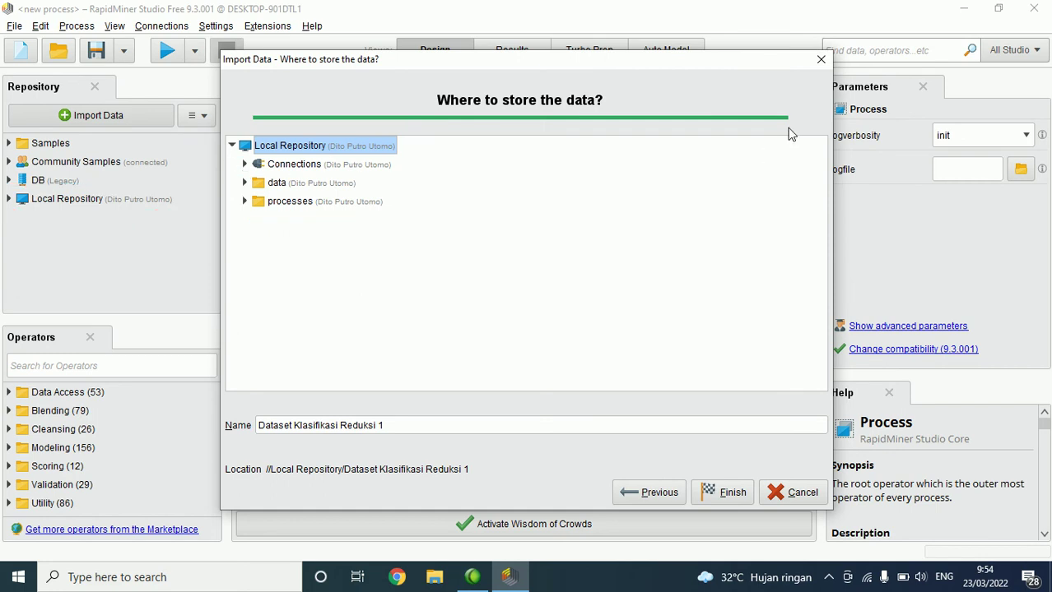
left_click(821, 59)
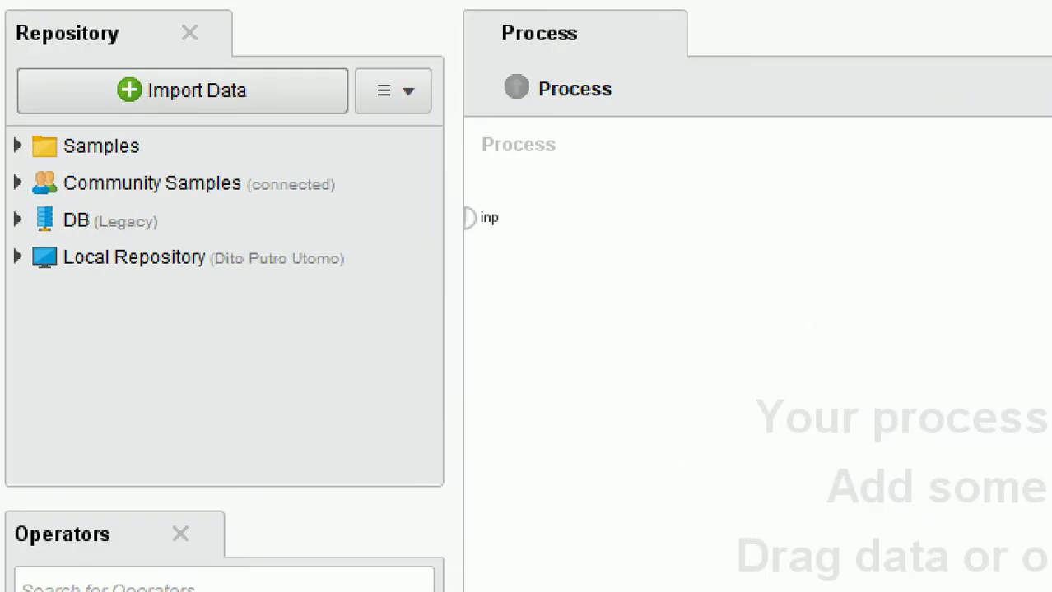
Step: Expand the Samples repository to examine its data, processes, Templates, Time Series and Tutorials folders
mouse_move(10, 156)
left_mouse_down()
mouse_move(218, 142)
mouse_move(2, 124)
left_mouse_up()
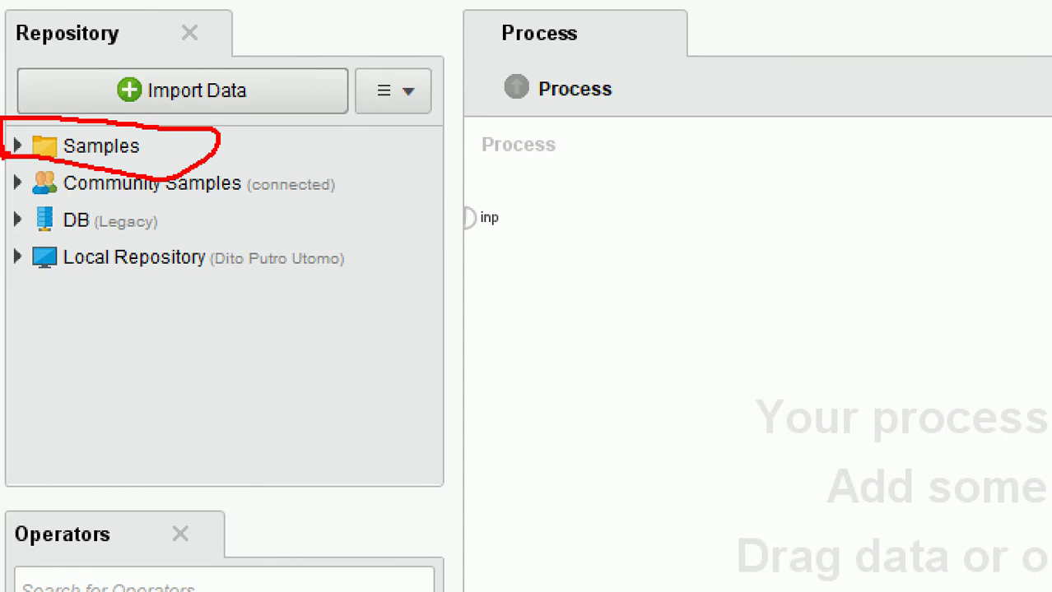
left_click(15, 146)
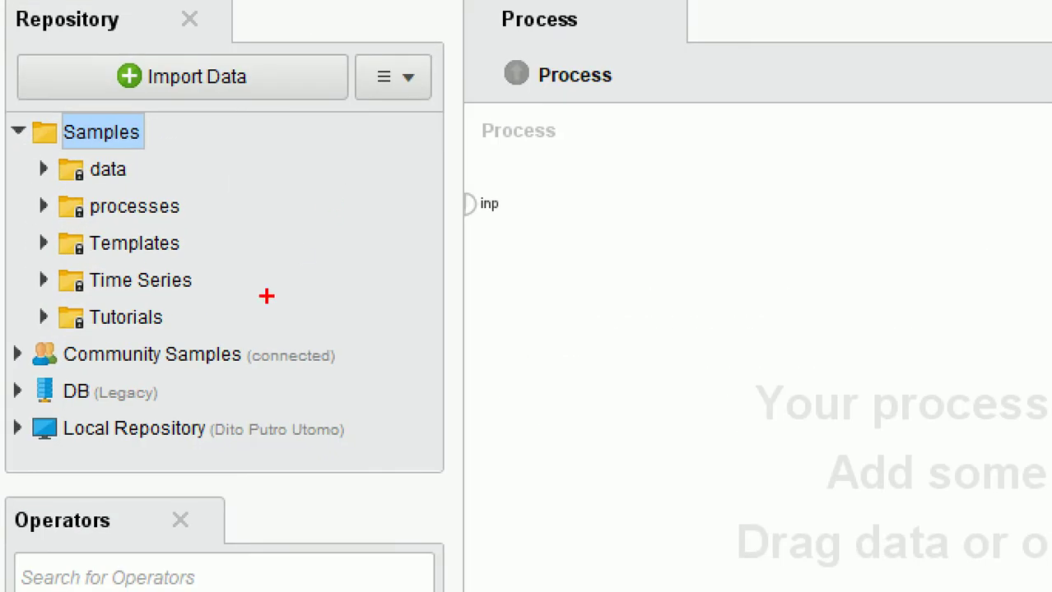
left_click_drag(197, 279, 241, 278)
left_click_drag(196, 196, 220, 196)
left_click(192, 245)
left_click_drag(193, 245, 201, 265)
left_click_drag(174, 323, 188, 323)
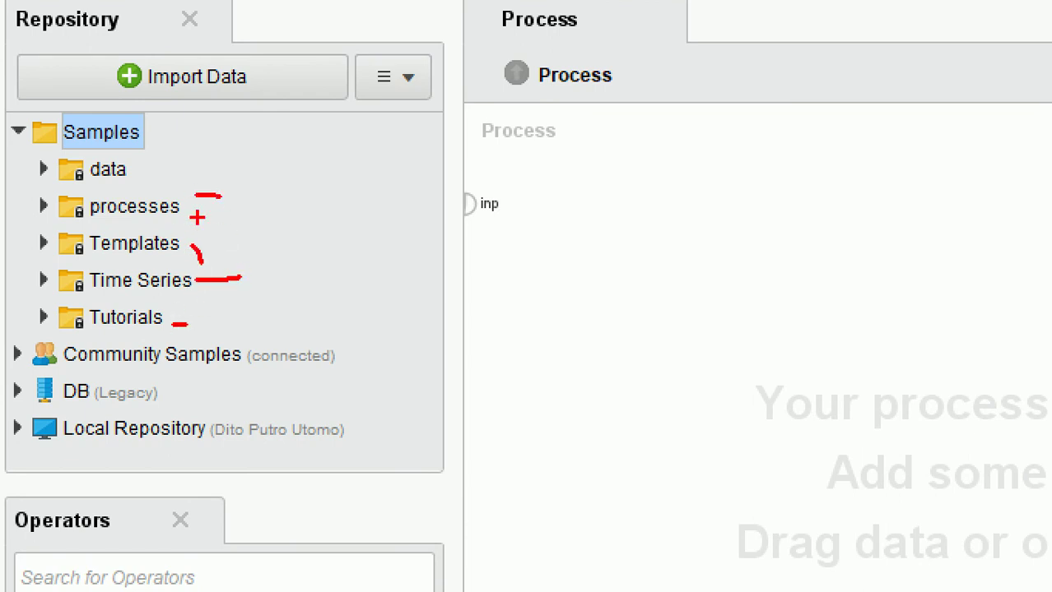
left_click_drag(127, 167, 206, 170)
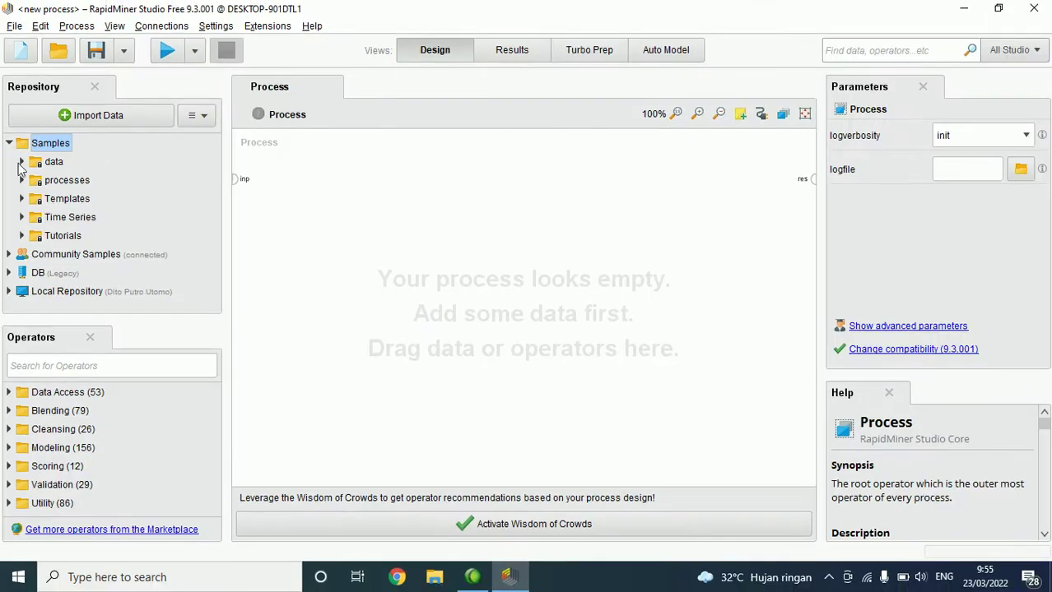
Step: Examine the attribute summaries of the datasets in the Samples data folder, including Deals-Testset, Iris, Market-Data, Polynomial and Titanic Unlabeled
left_click(22, 162)
scroll(116, 178, "down", 1)
scroll(113, 176, "up", 1)
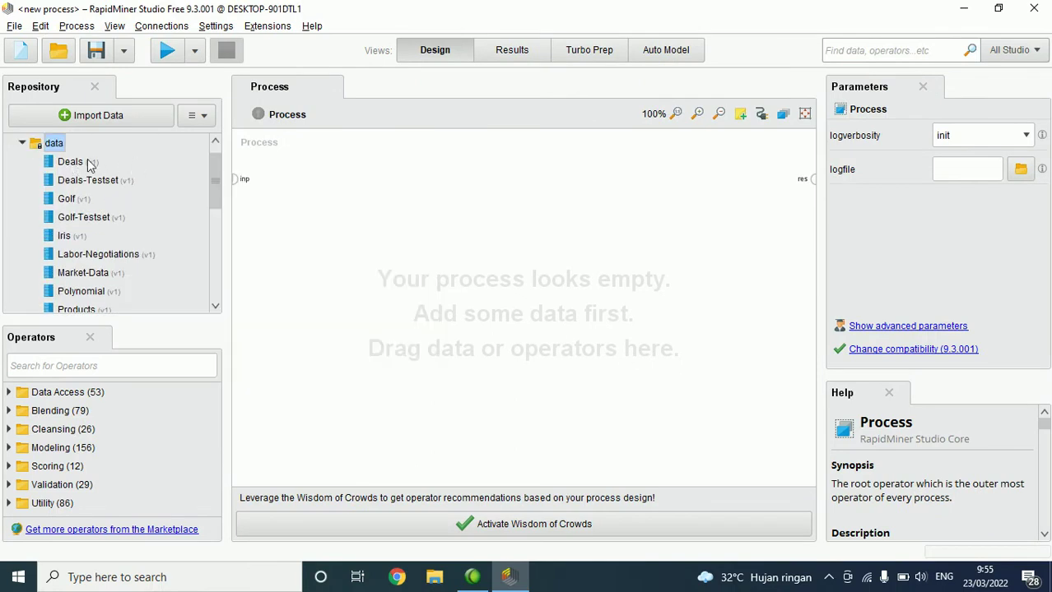
mouse_move(90, 166)
mouse_move(92, 187)
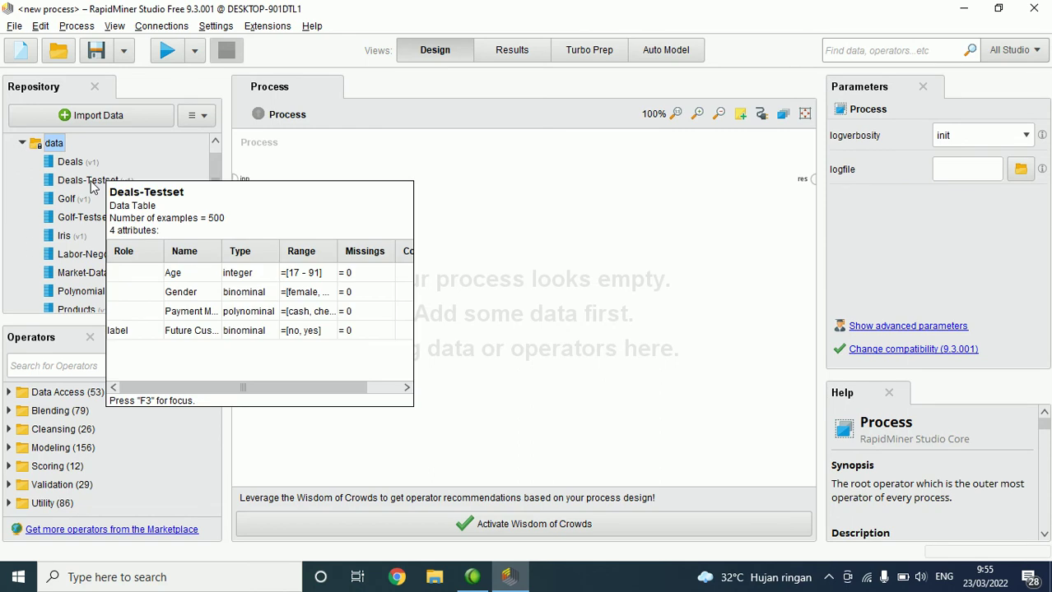
mouse_move(64, 239)
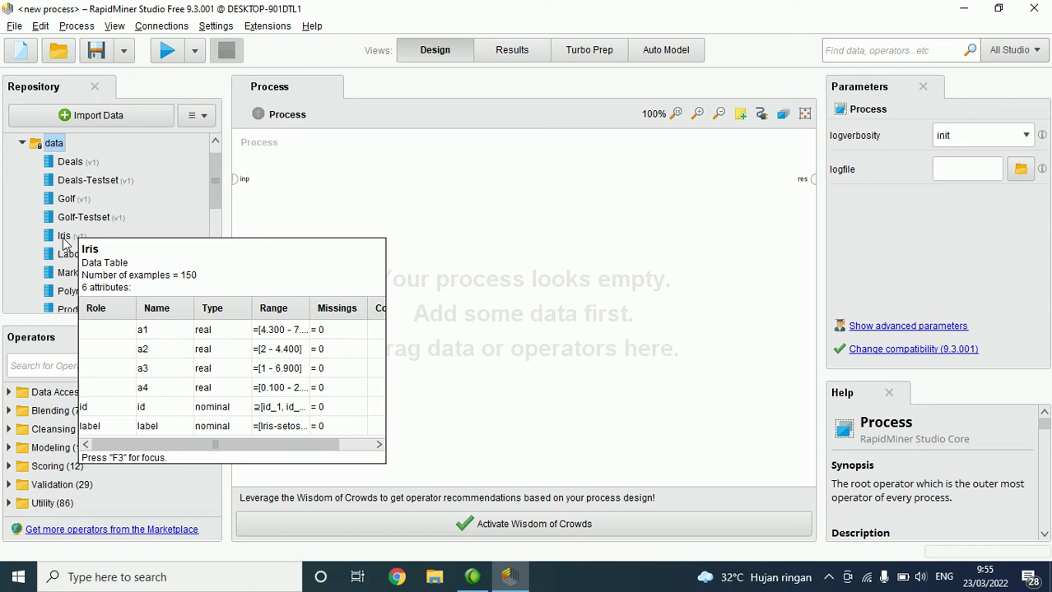
scroll(132, 171, "down", 2)
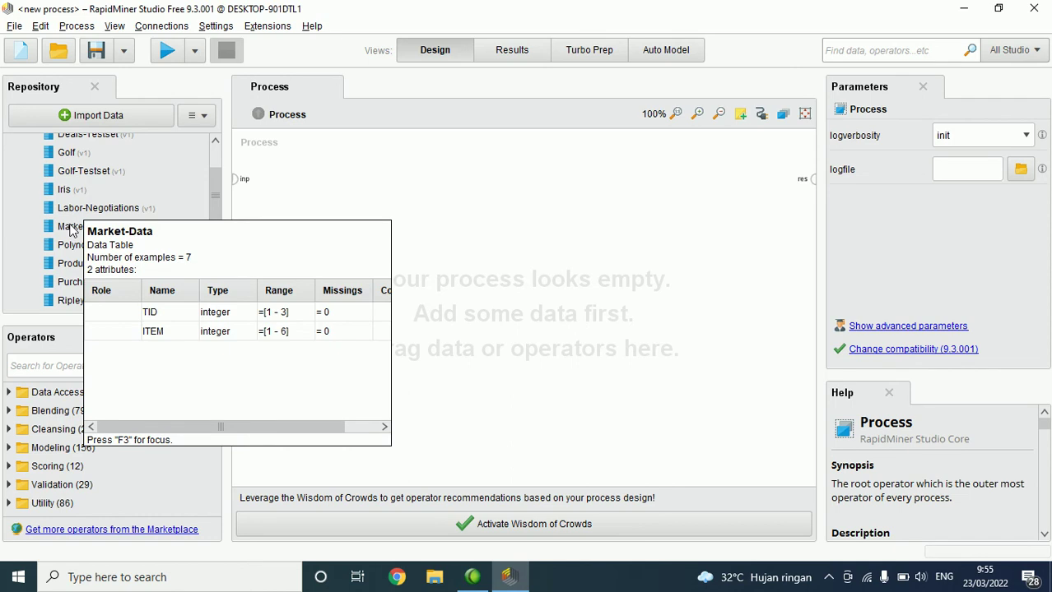
scroll(161, 201, "down", 3)
scroll(161, 201, "up", 1)
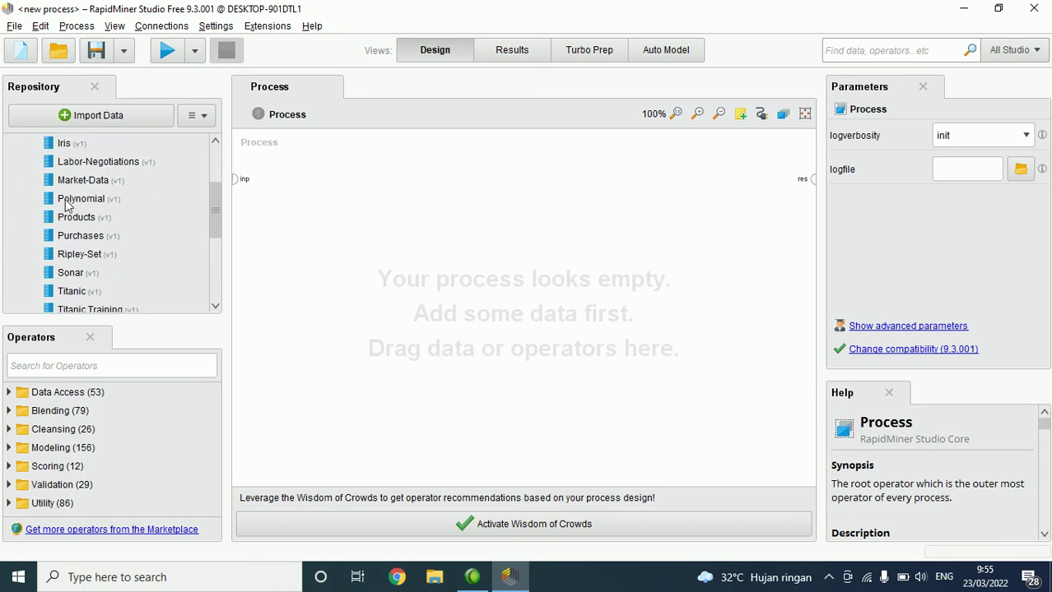
mouse_move(67, 206)
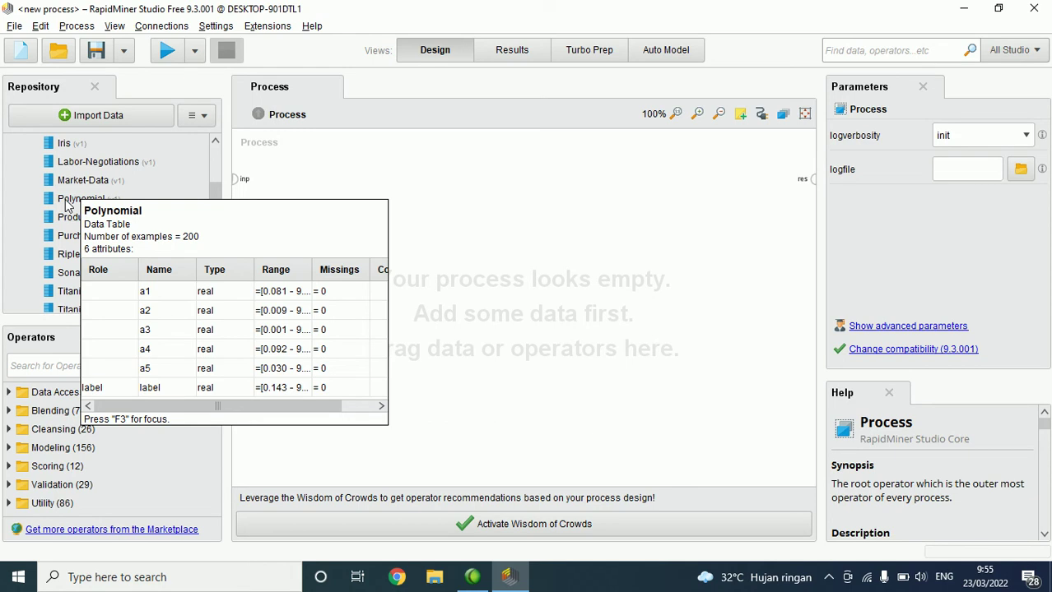
scroll(136, 206, "down", 5)
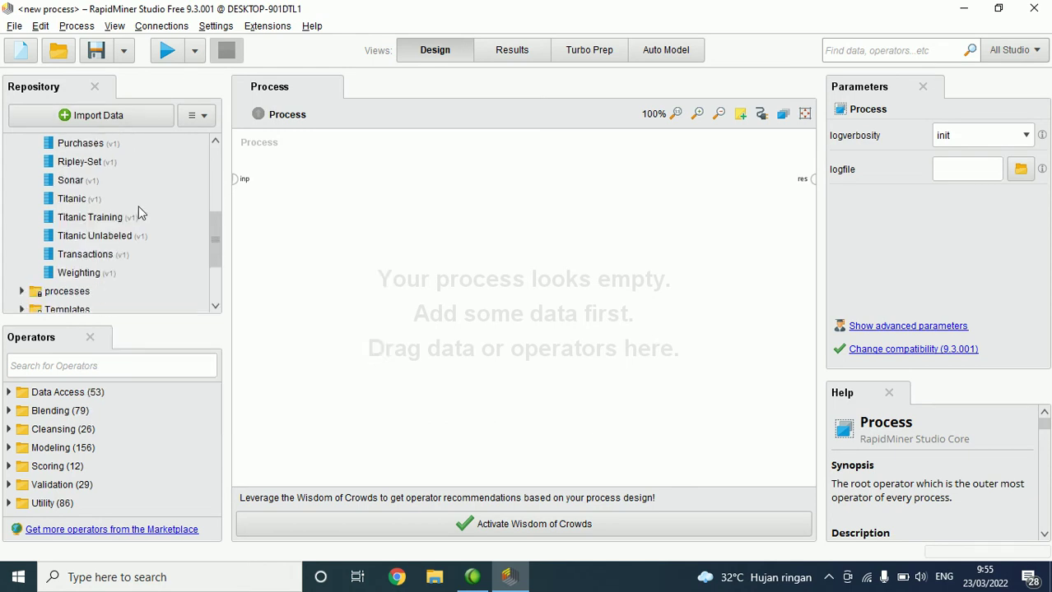
scroll(140, 209, "down", 3)
scroll(70, 188, "up", 10)
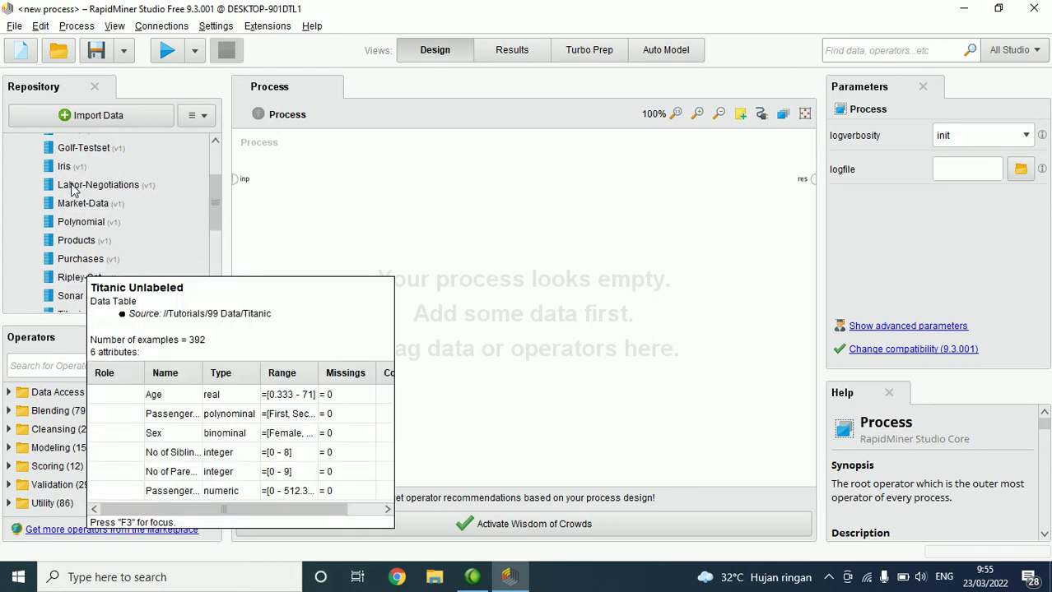
scroll(72, 194, "up", 3)
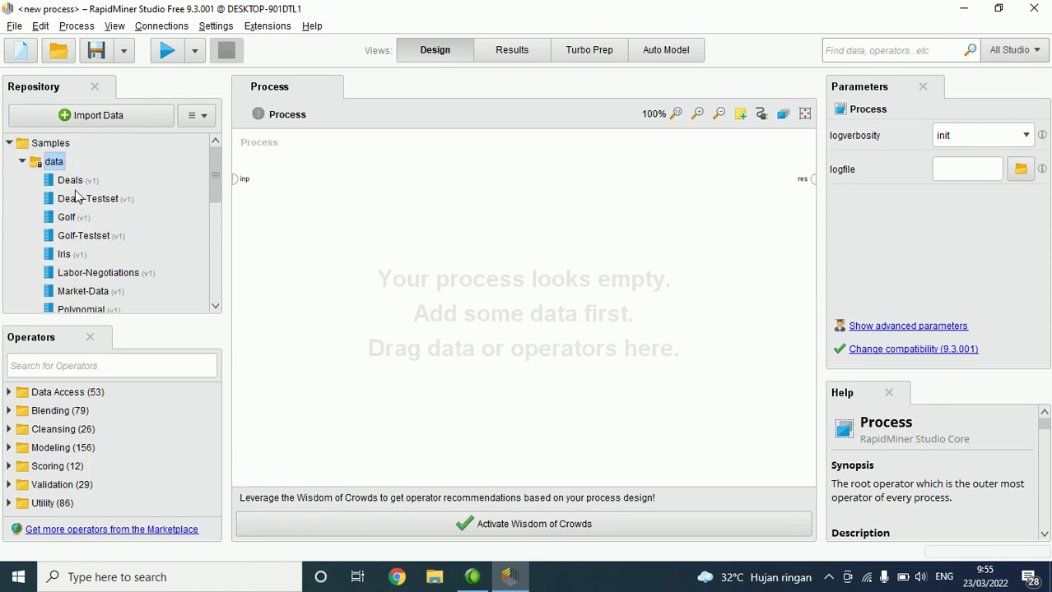
Step: View the Iris sample dataset's data table from the repository and return to the process design
scroll(83, 228, "down", 2)
left_click_drag(68, 207, 80, 213)
double_click(70, 213)
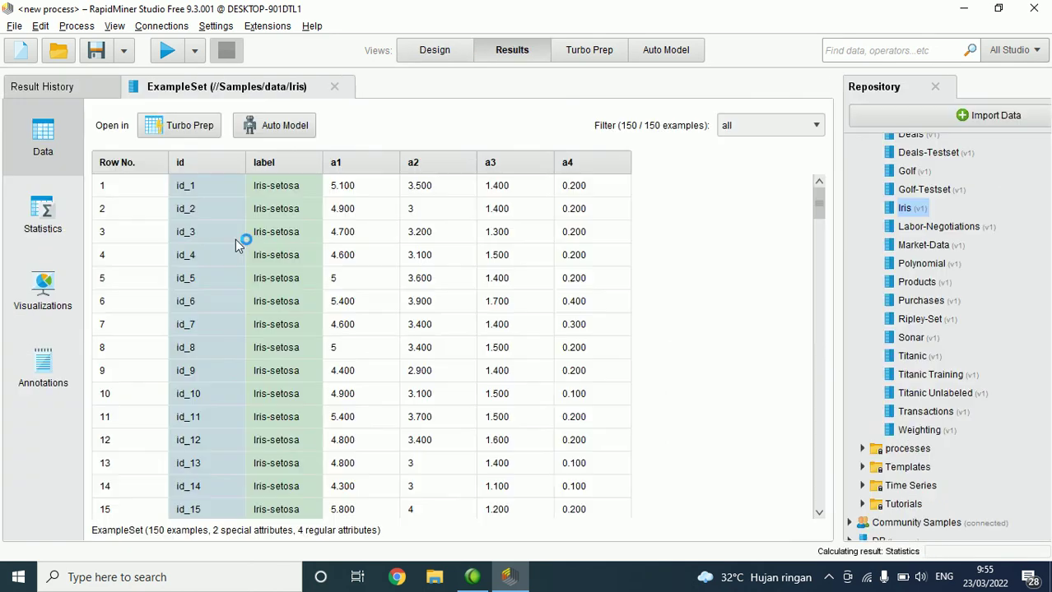
left_click(439, 47)
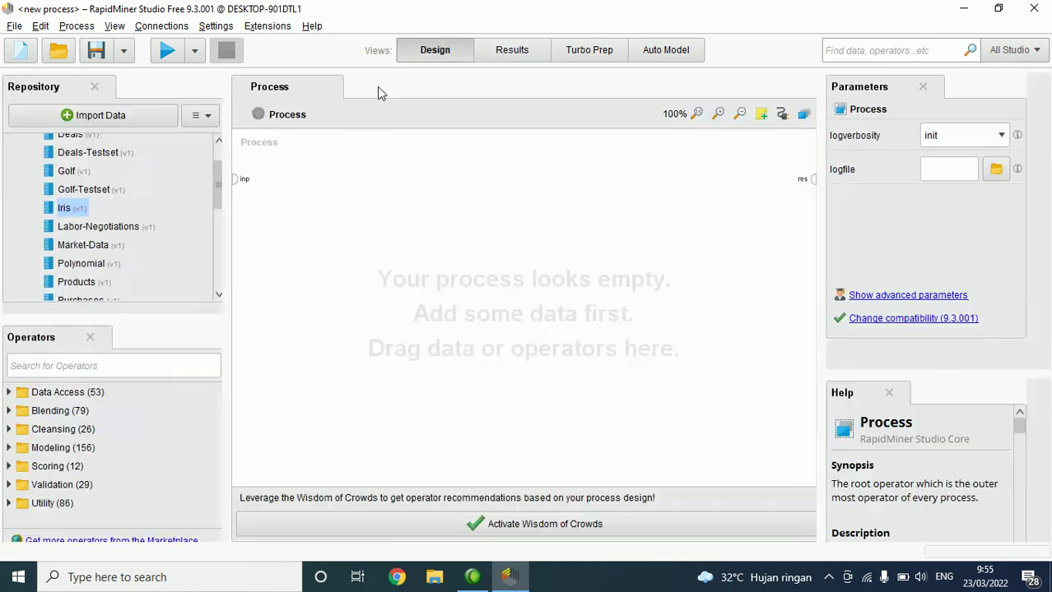
Step: Add the Iris sample dataset to the process and connect its output to the first result port
left_click_drag(70, 213, 352, 238)
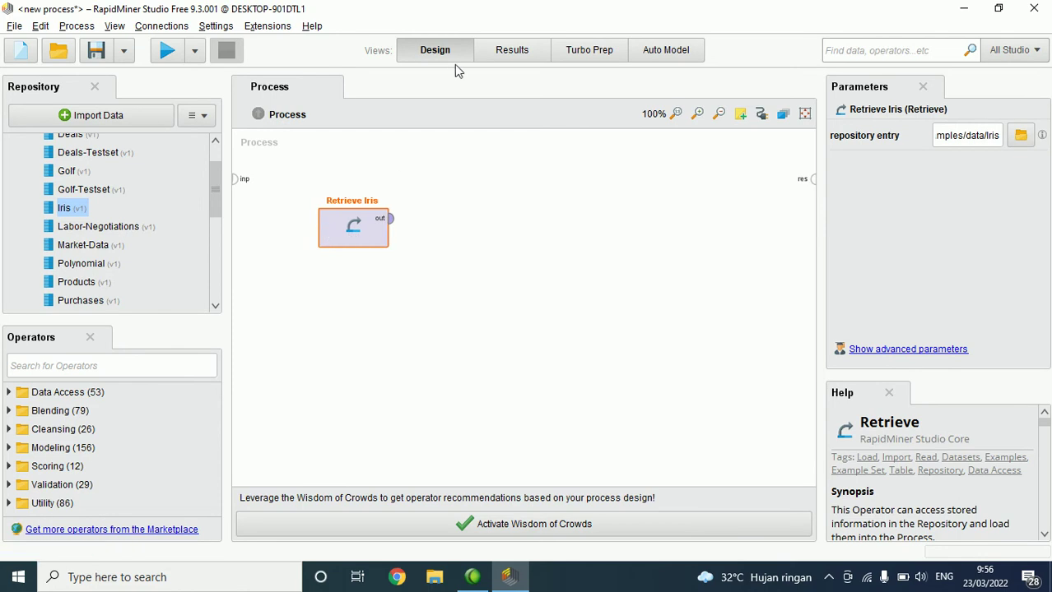
left_click(167, 51)
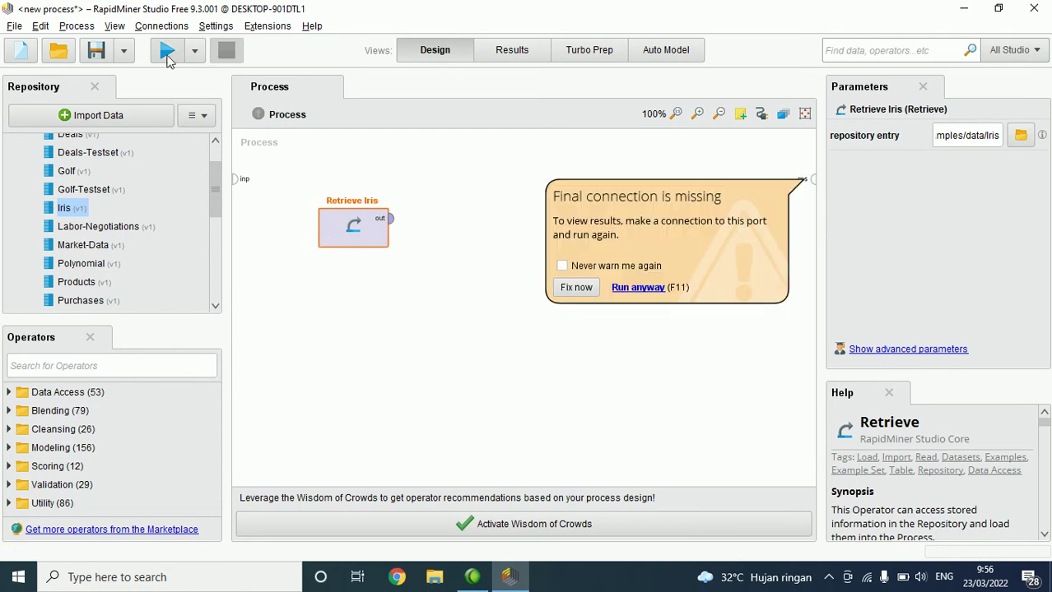
left_click(404, 210)
left_click_drag(391, 218, 812, 178)
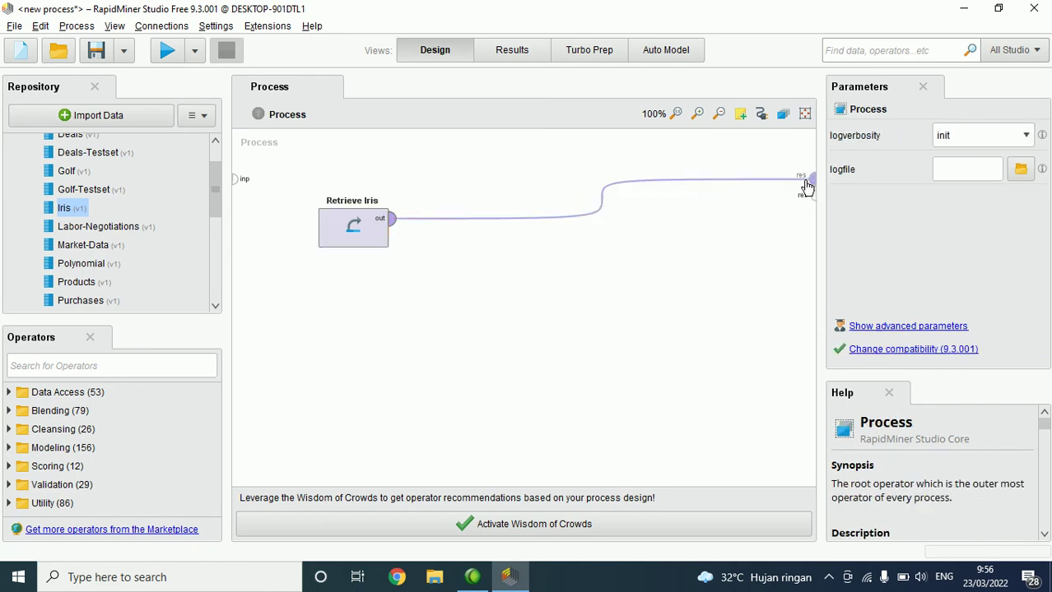
Step: Run the process, look through the rows of the retrieved Iris example set and return to the process design
left_click(169, 49)
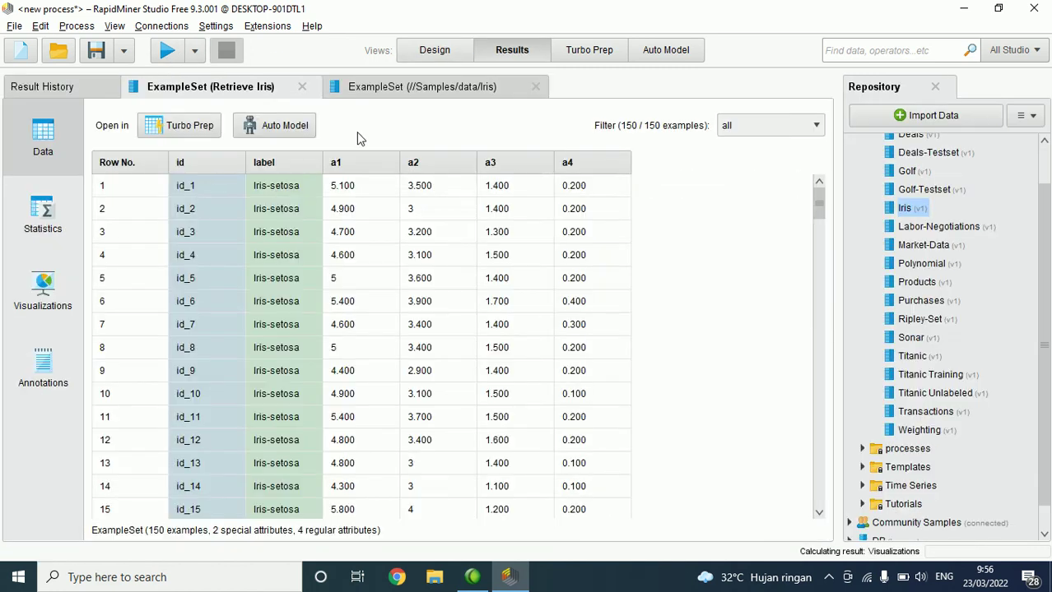
scroll(465, 268, "down", 4)
scroll(465, 268, "up", 4)
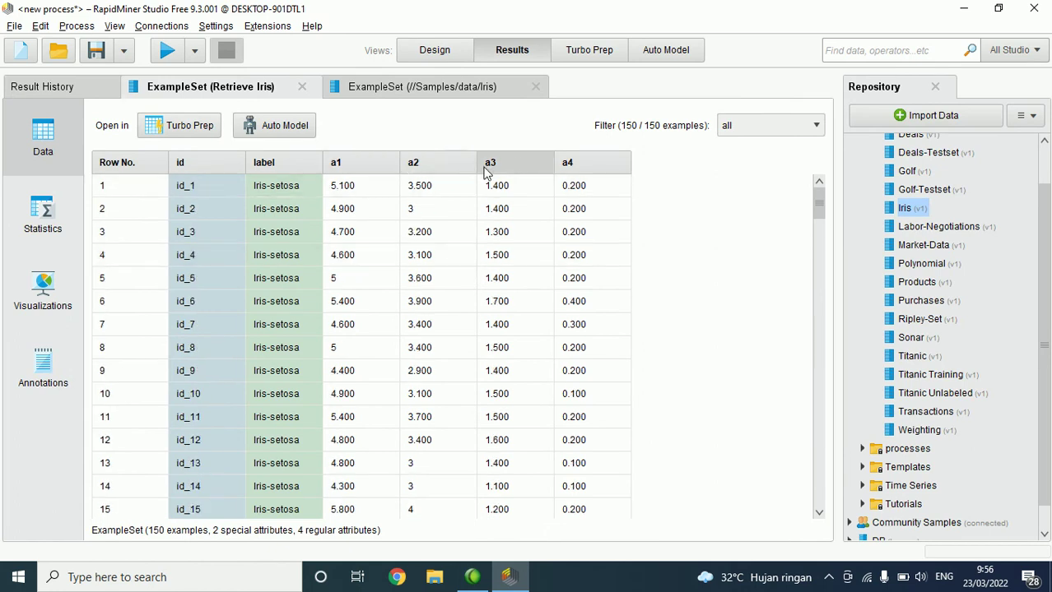
scroll(299, 251, "down", 11)
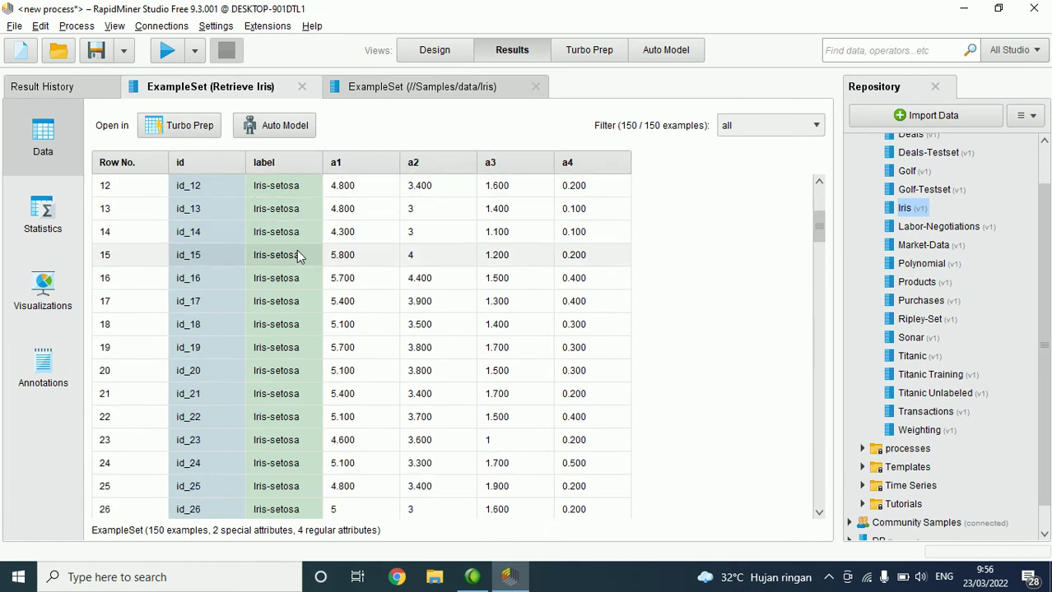
scroll(300, 256, "down", 15)
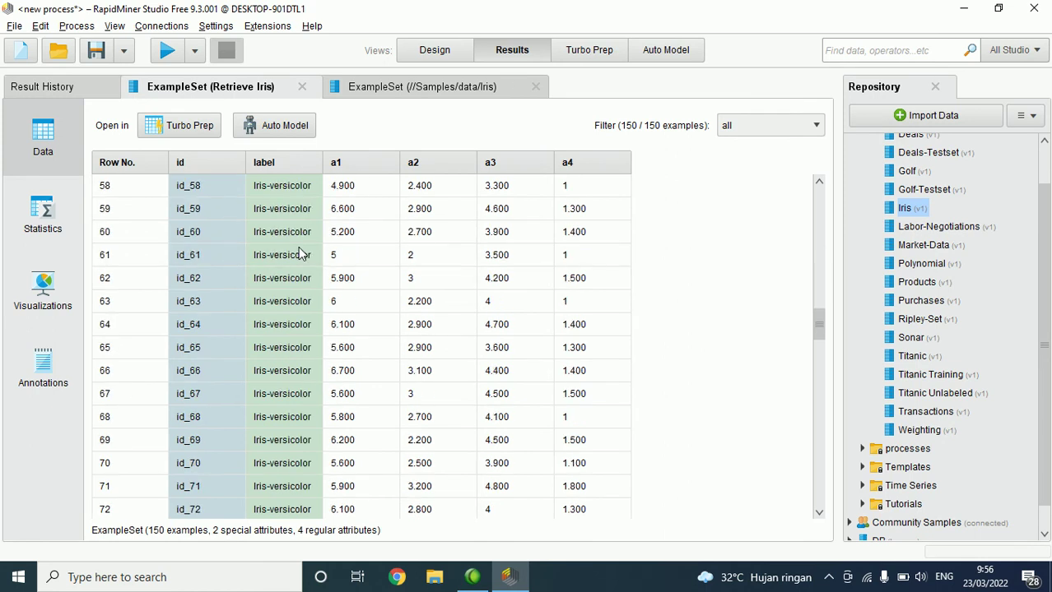
left_click_drag(819, 372, 796, 280)
left_click(434, 49)
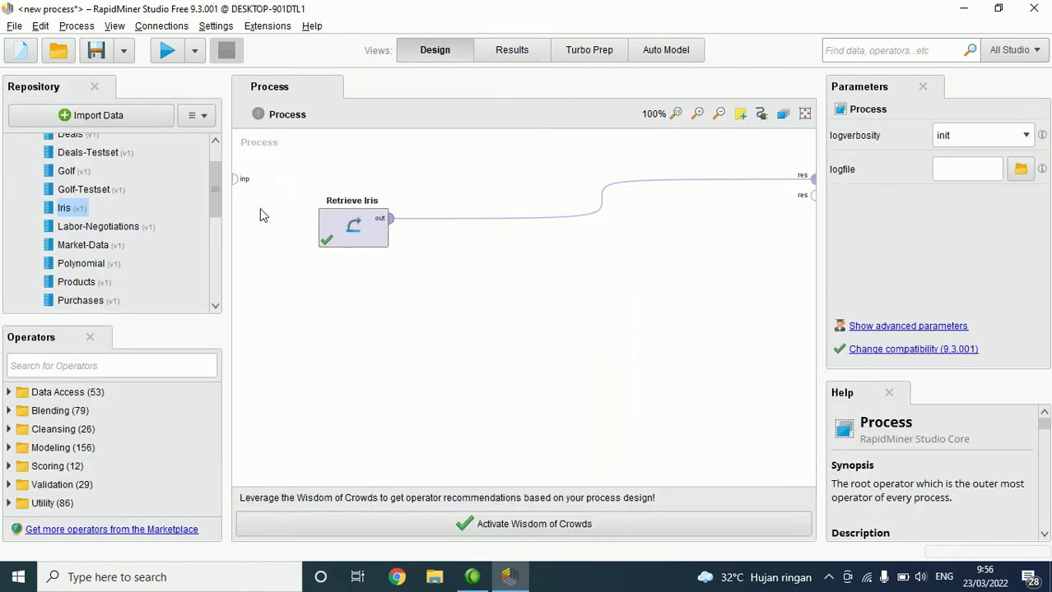
Step: Delete the Retrieve Iris operator from the process and collapse the Samples repository with its data folder
left_click(356, 253)
key("Delete")
scroll(76, 214, "up", 2)
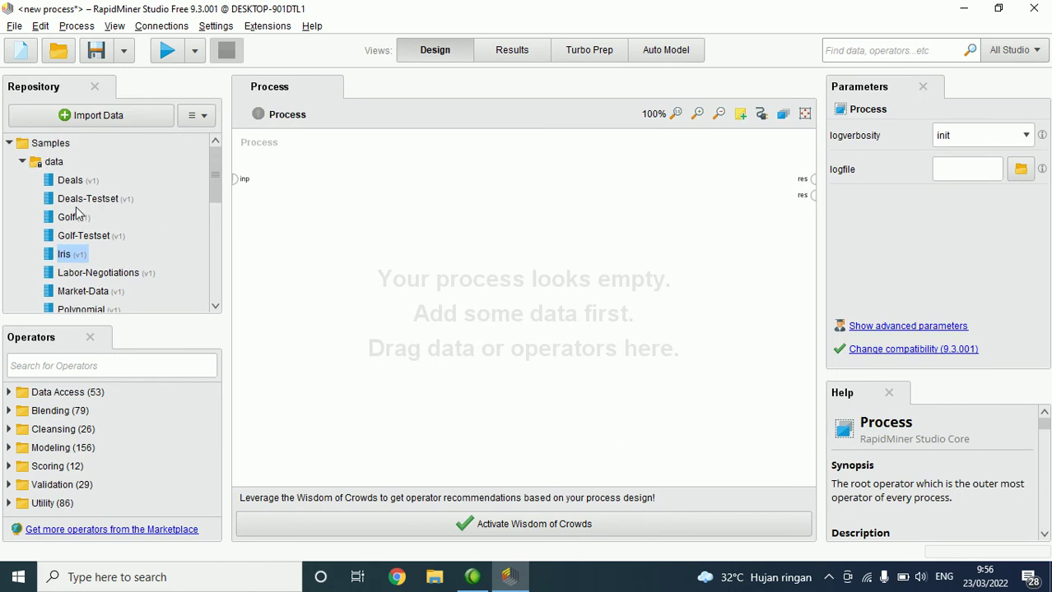
left_click(23, 162)
left_click(9, 143)
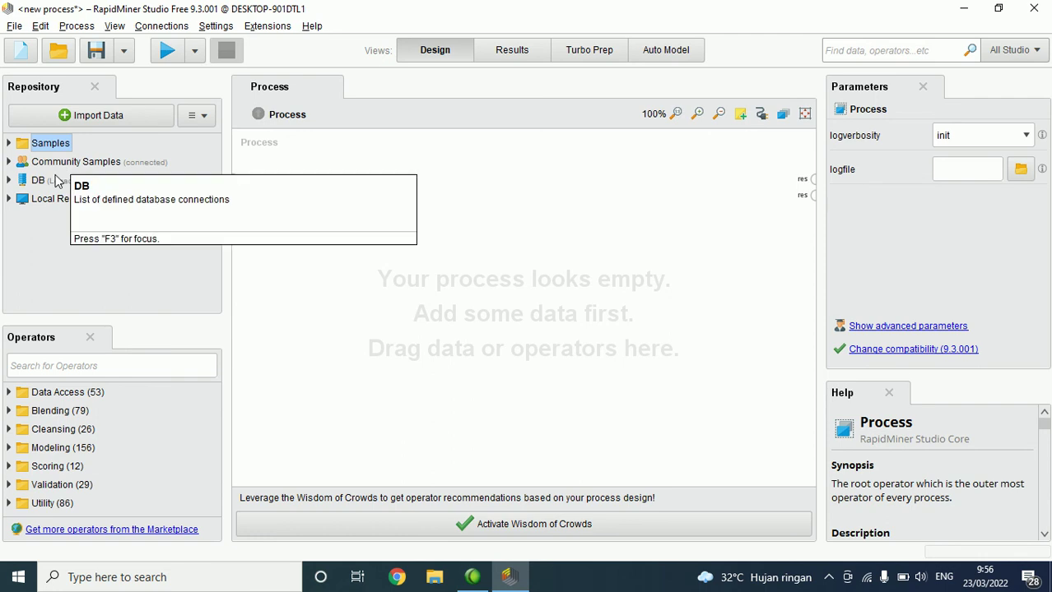
Step: Enlarge the operator list area and search the operators for "read"
left_click_drag(37, 147, 129, 228)
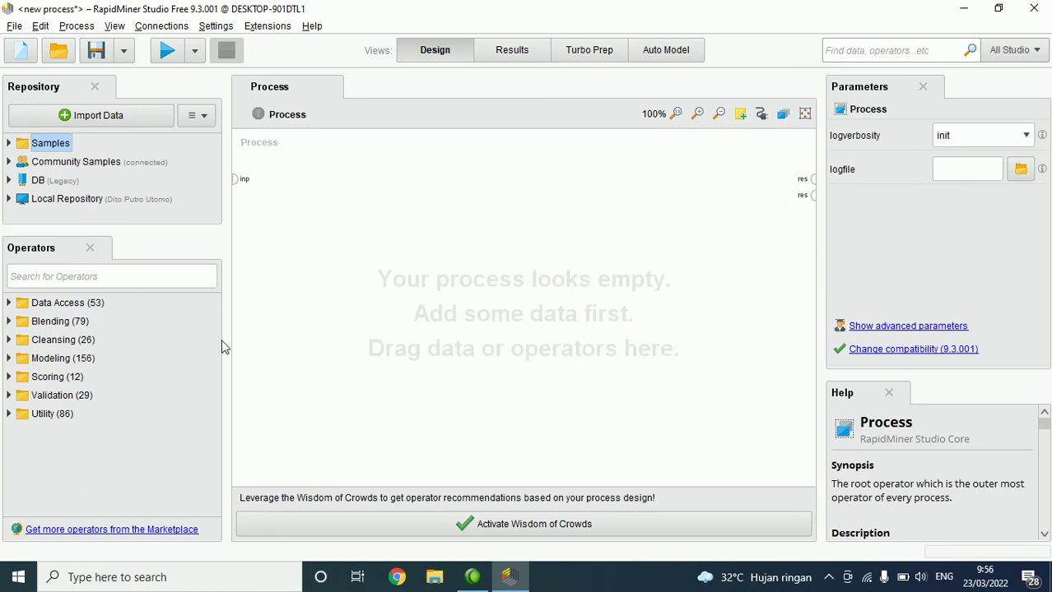
left_click(78, 276)
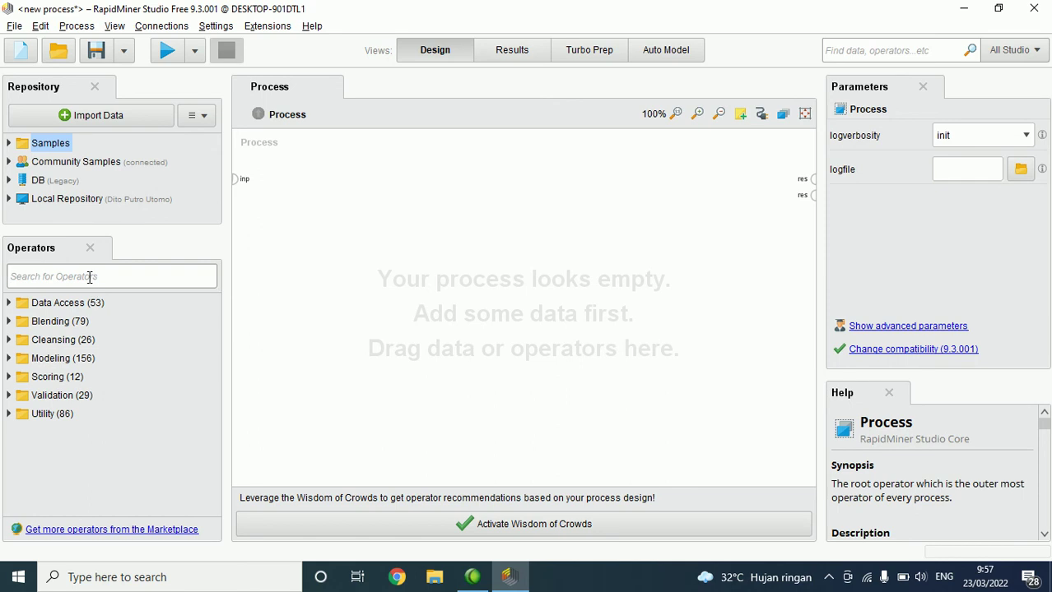
type("read")
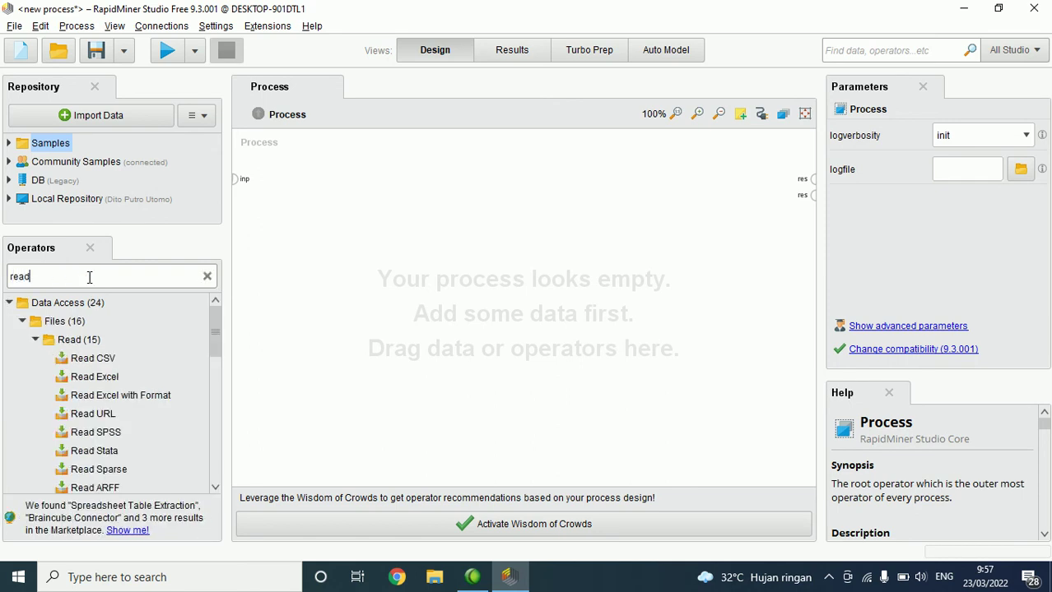
Step: Examine the file reading operators, including Read CSV, Read Excel with Format, Read URL, Read SPSS and Read Stata
left_click(112, 362)
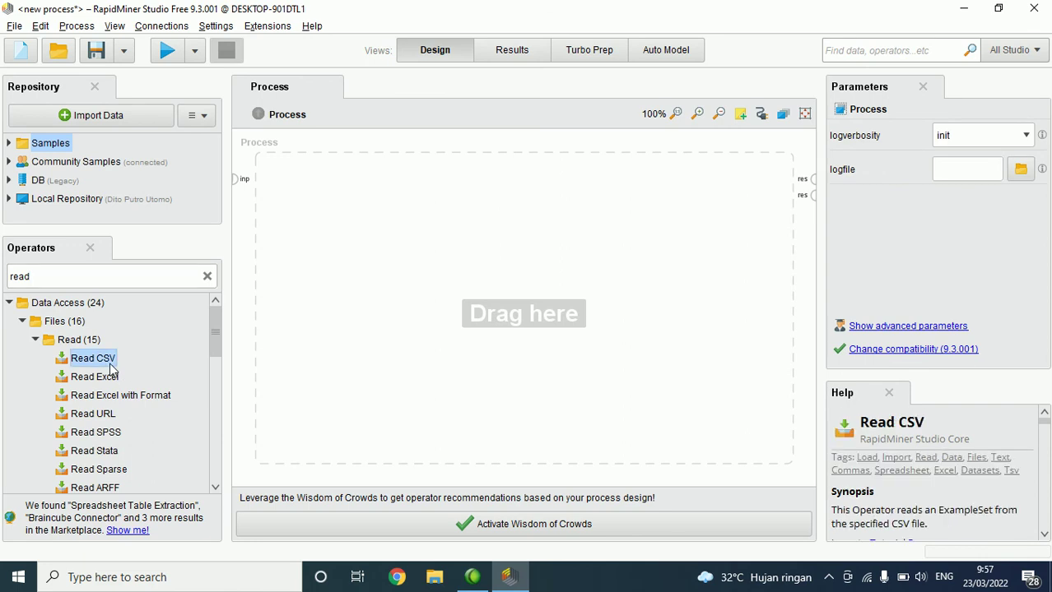
left_click(164, 399)
left_click(108, 414)
left_click(111, 433)
left_click(132, 450)
scroll(152, 428, "down", 2)
scroll(152, 425, "down", 4)
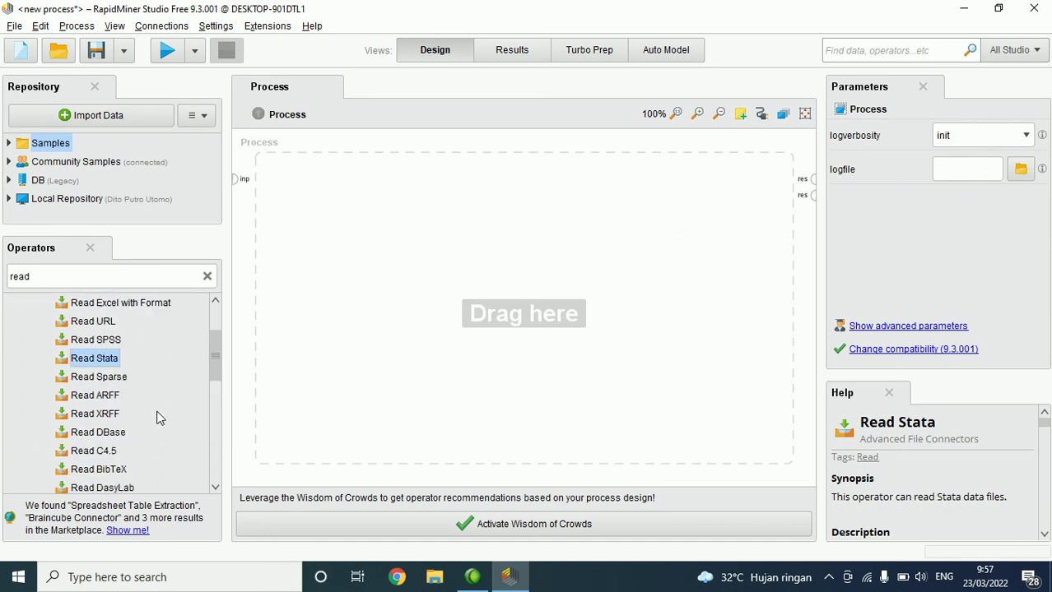
Step: Add the Read Excel operator to the process and shift it slightly away from the process input
scroll(157, 418, "up", 6)
left_click(70, 378)
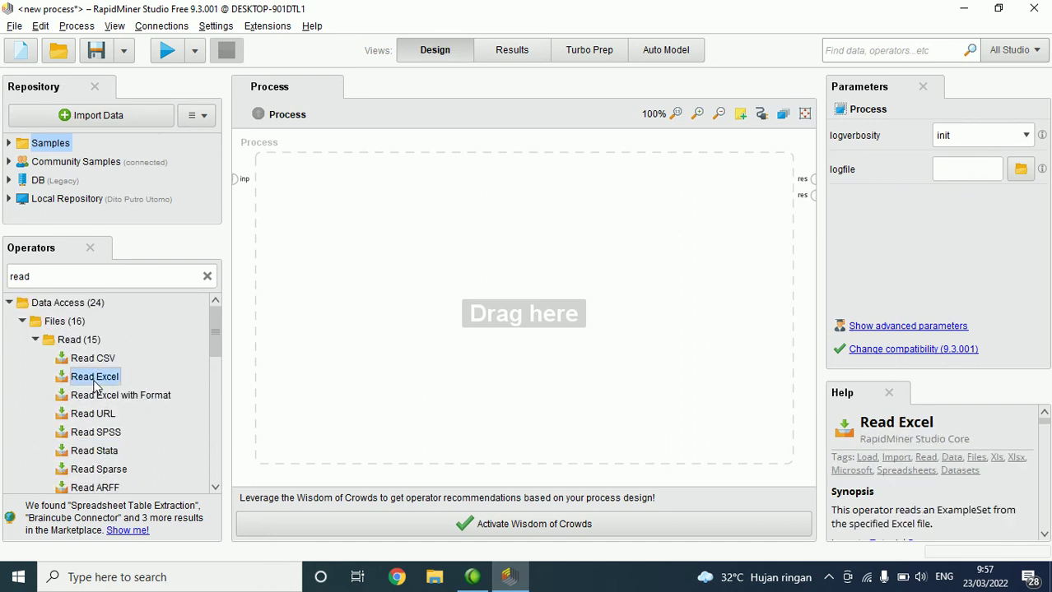
double_click(70, 378)
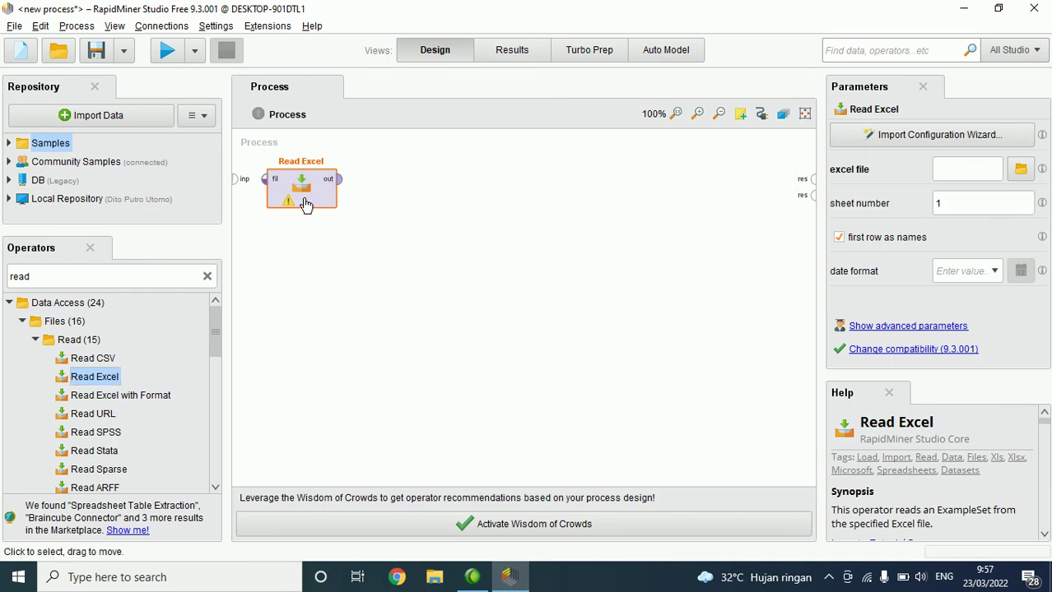
left_click_drag(305, 204, 336, 223)
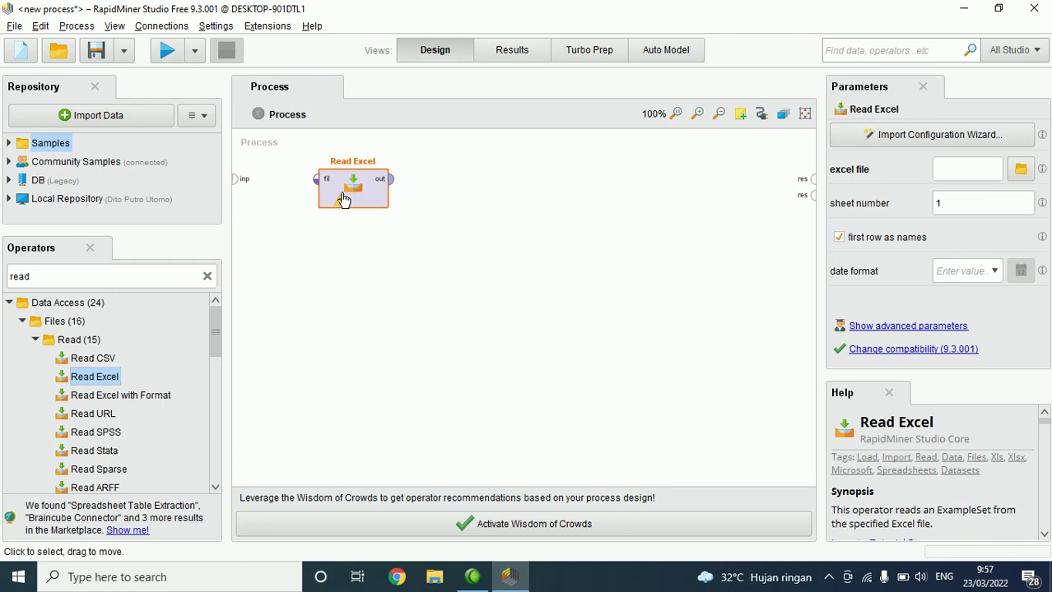
Step: Configure Read Excel to import Dataset Klasifikasi Reduksi 1.xlsx from Documents, accepting cell range A:J of Sheet1 with header row 1
left_click(877, 138)
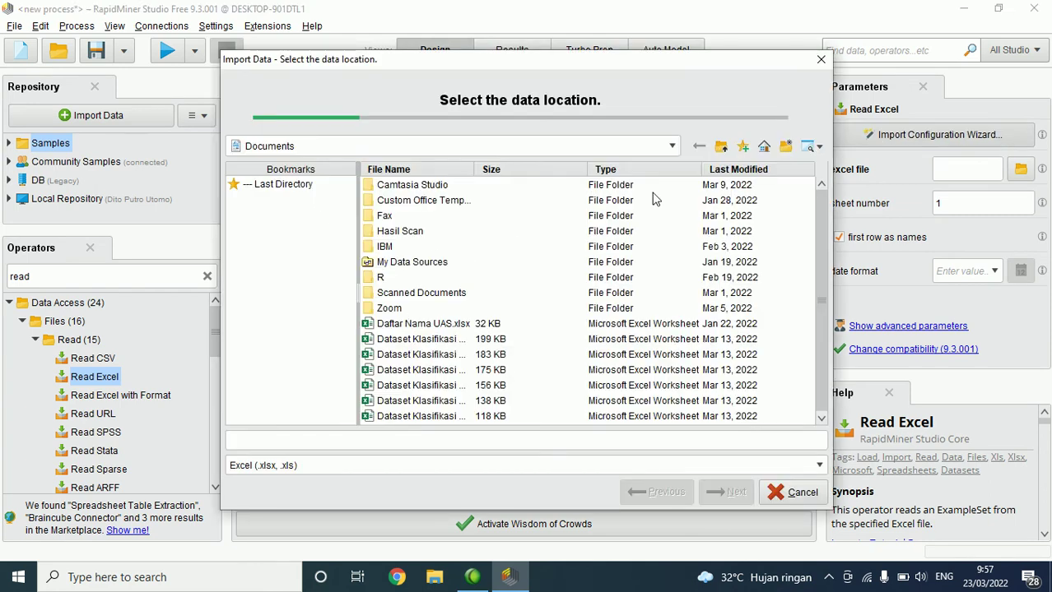
left_click(446, 340)
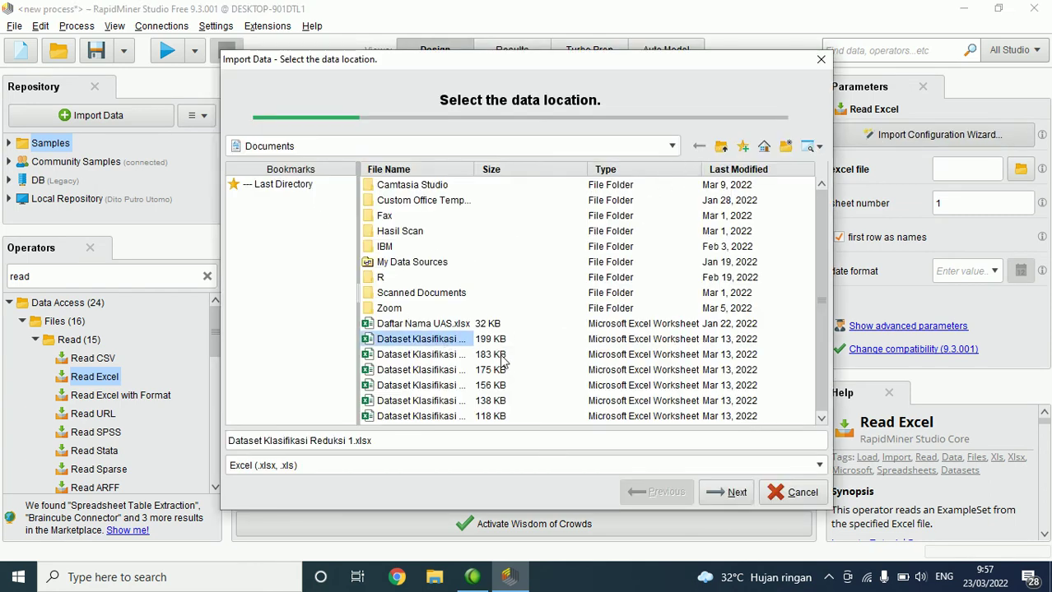
left_click(734, 492)
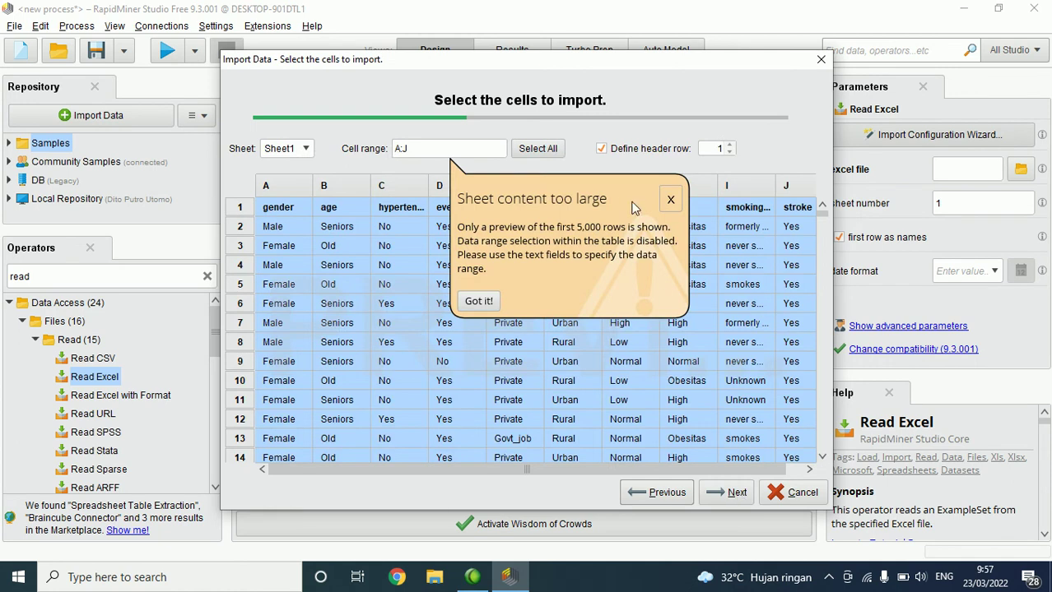
left_click(670, 200)
left_click(716, 494)
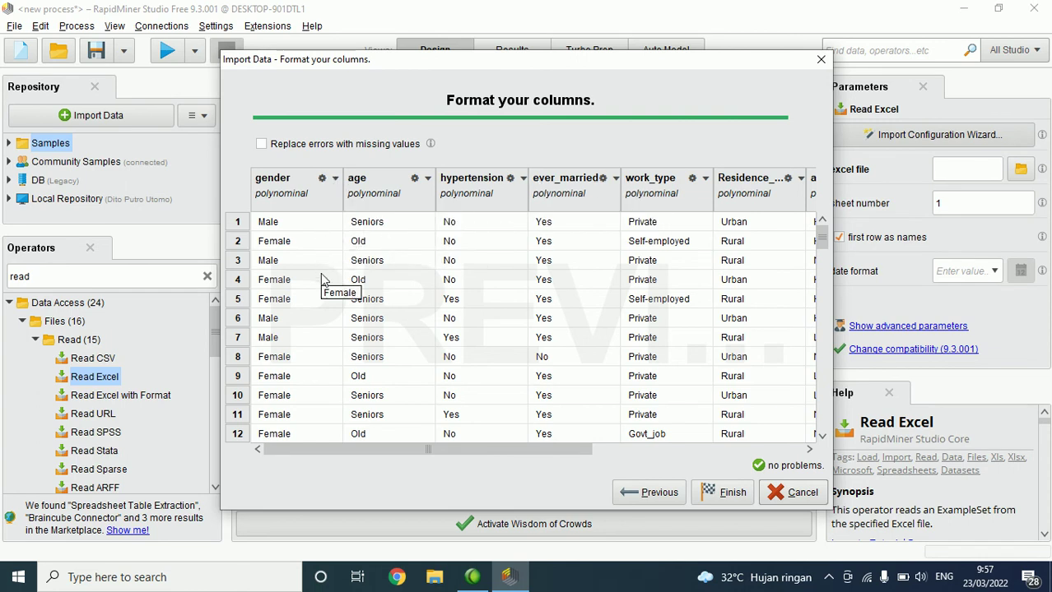
Step: Change the gender column's type to binominal and check its values in the data preview
left_click(335, 178)
left_click(335, 177)
left_click(335, 177)
mouse_move(363, 203)
left_click(473, 223)
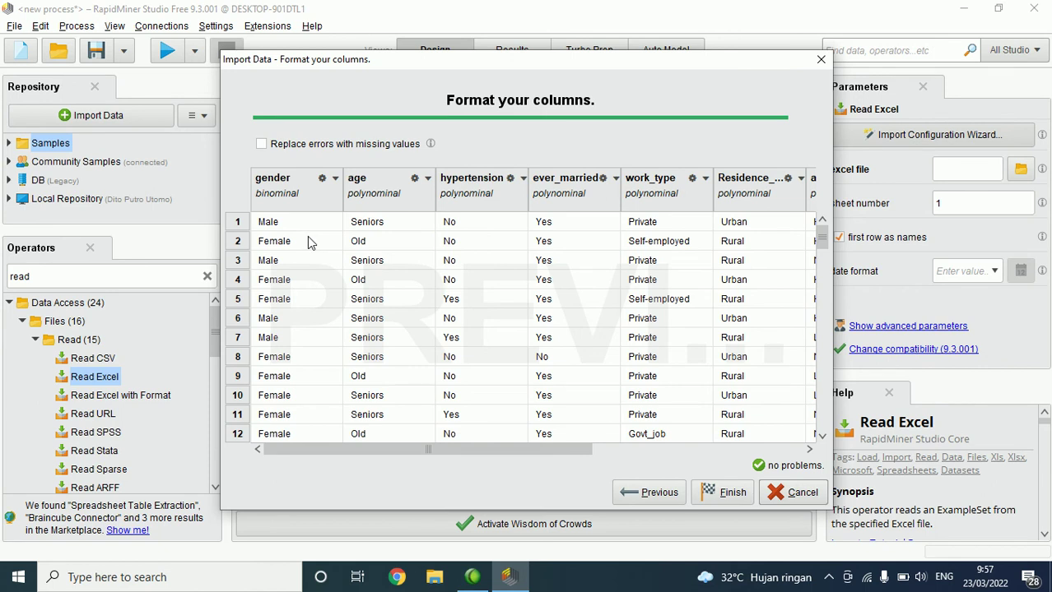
scroll(292, 288, "down", 4)
scroll(305, 284, "up", 4)
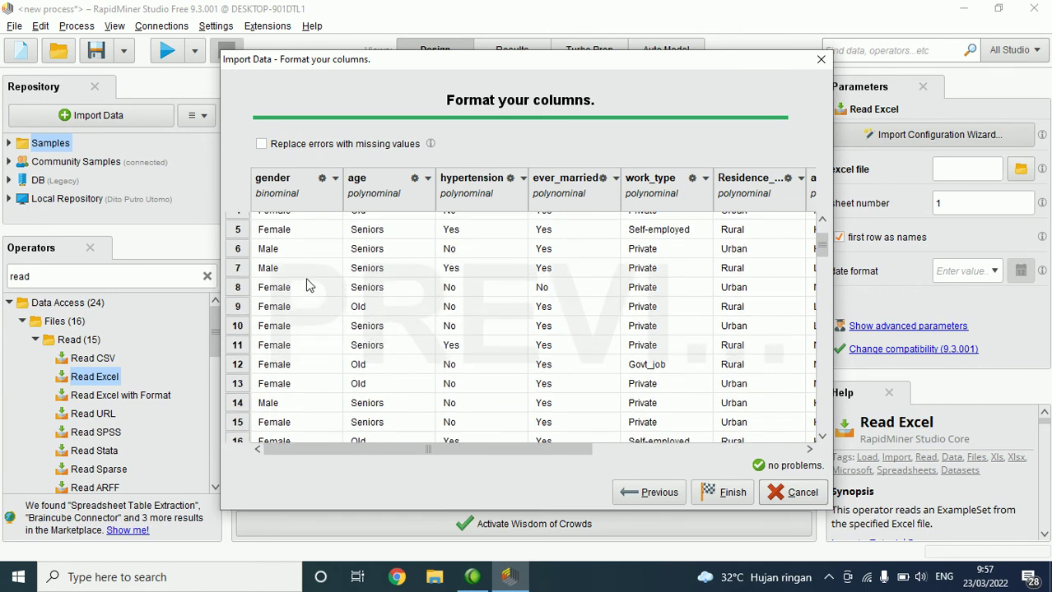
mouse_move(492, 444)
left_mouse_down()
mouse_move(774, 437)
mouse_move(543, 444)
left_mouse_up()
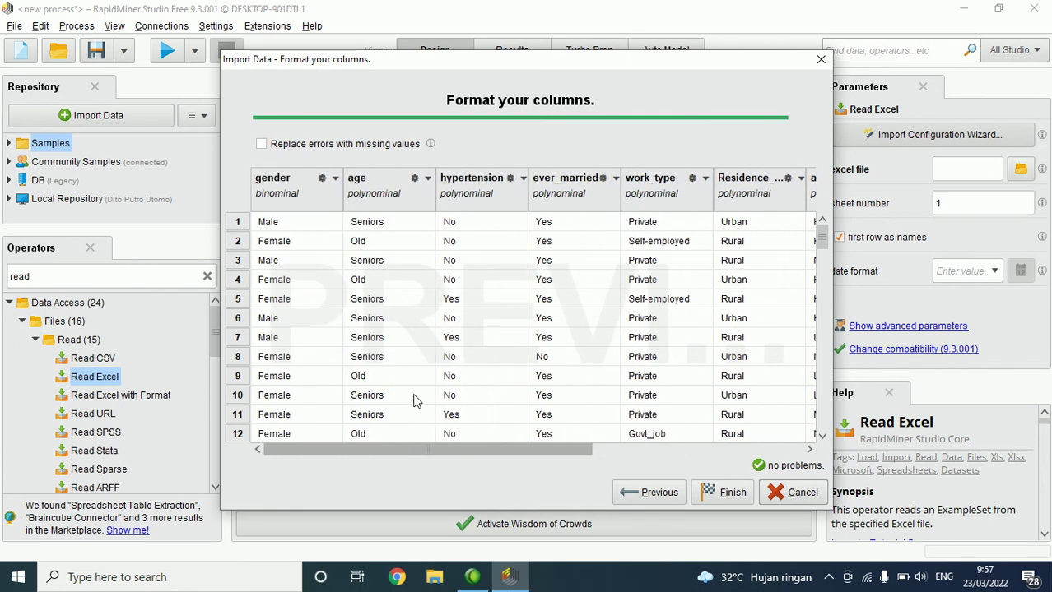
Step: Set the gender column's type back to polynominal
left_click(336, 178)
mouse_move(366, 194)
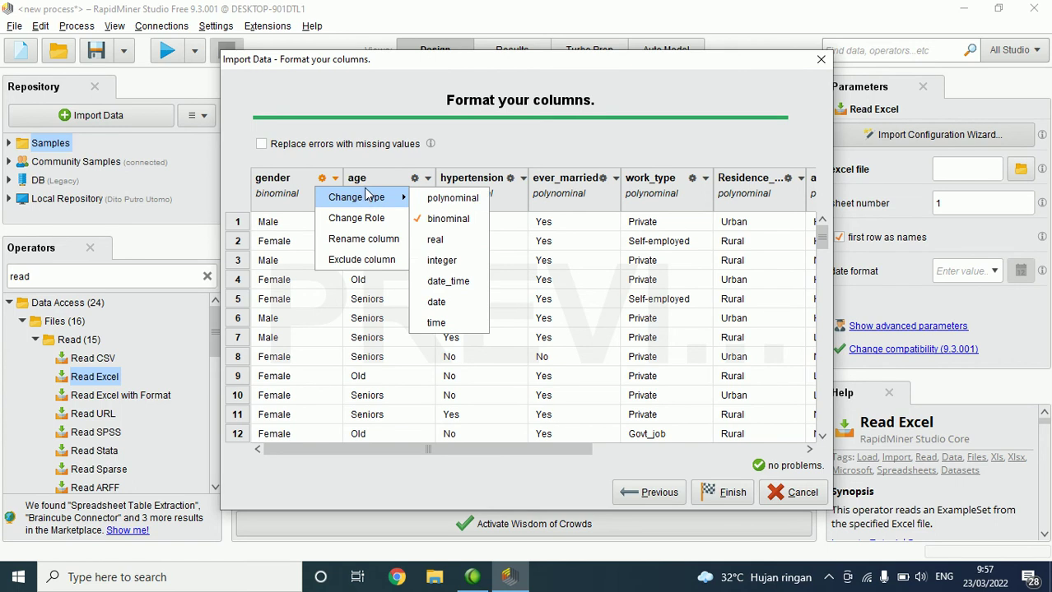
left_click(457, 202)
Step: Open the role setting of the stroke column, cancel it and finish the import configuration
left_click_drag(529, 449, 740, 449)
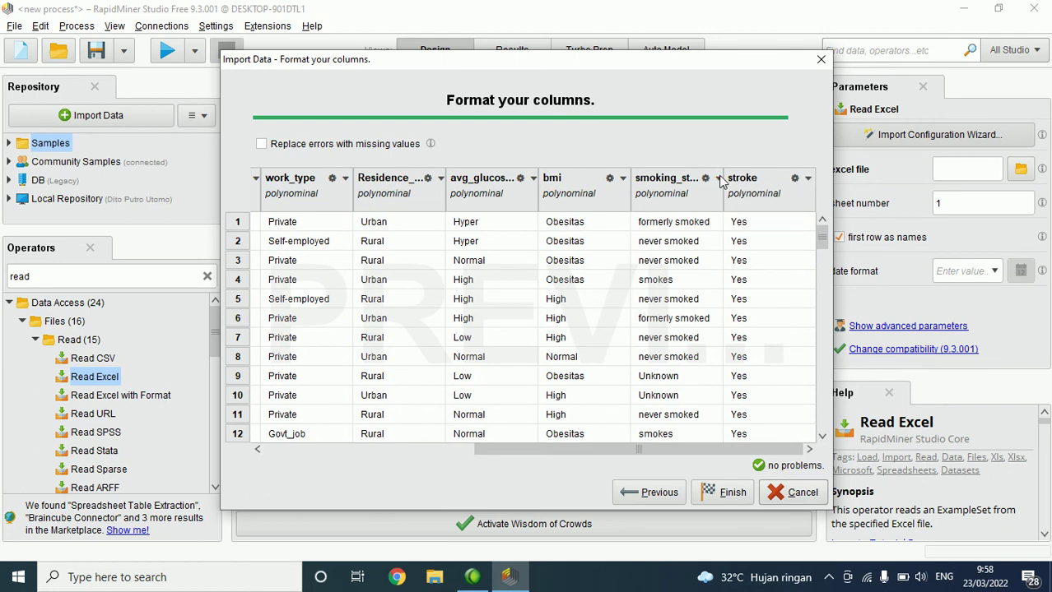
left_click(807, 178)
left_click(761, 452)
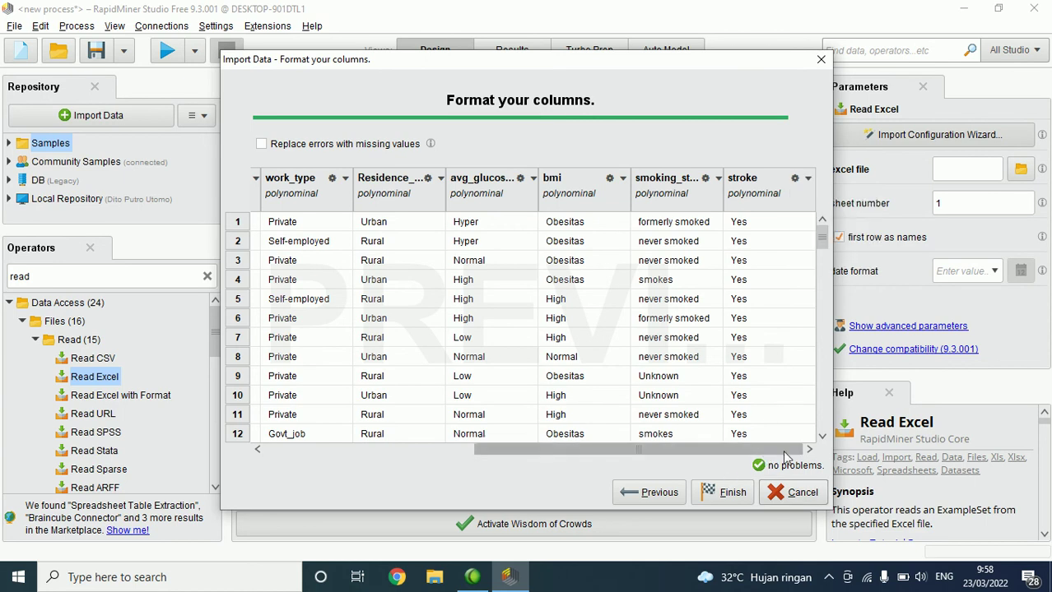
left_click(807, 179)
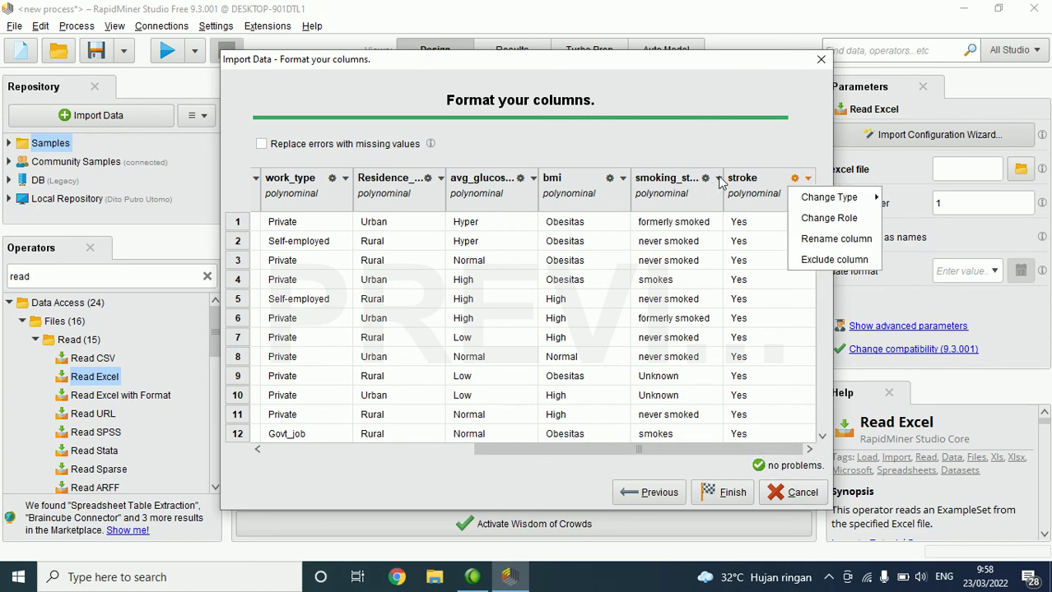
left_click(833, 219)
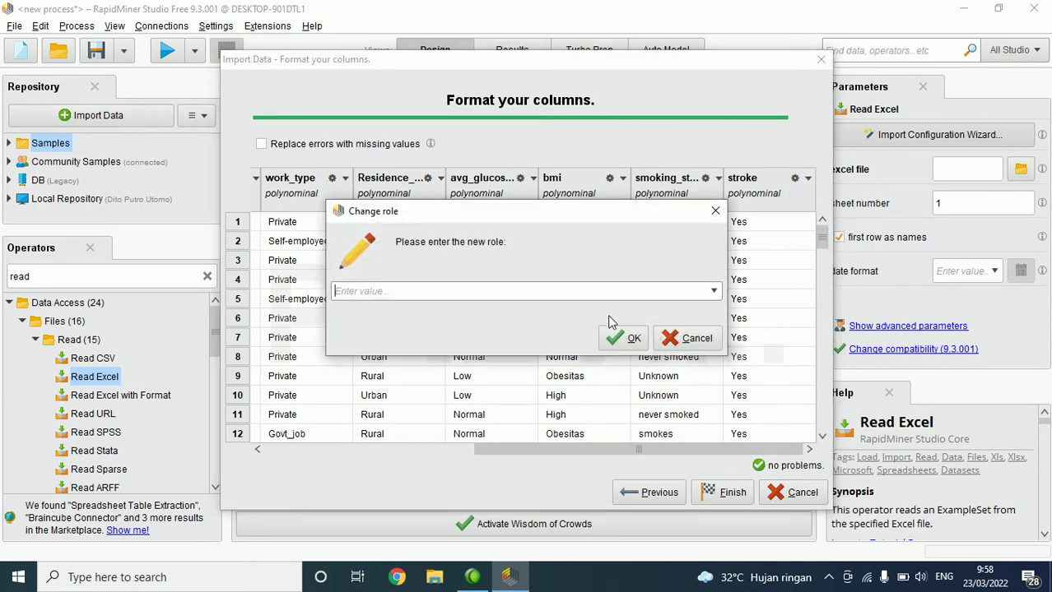
left_click(683, 340)
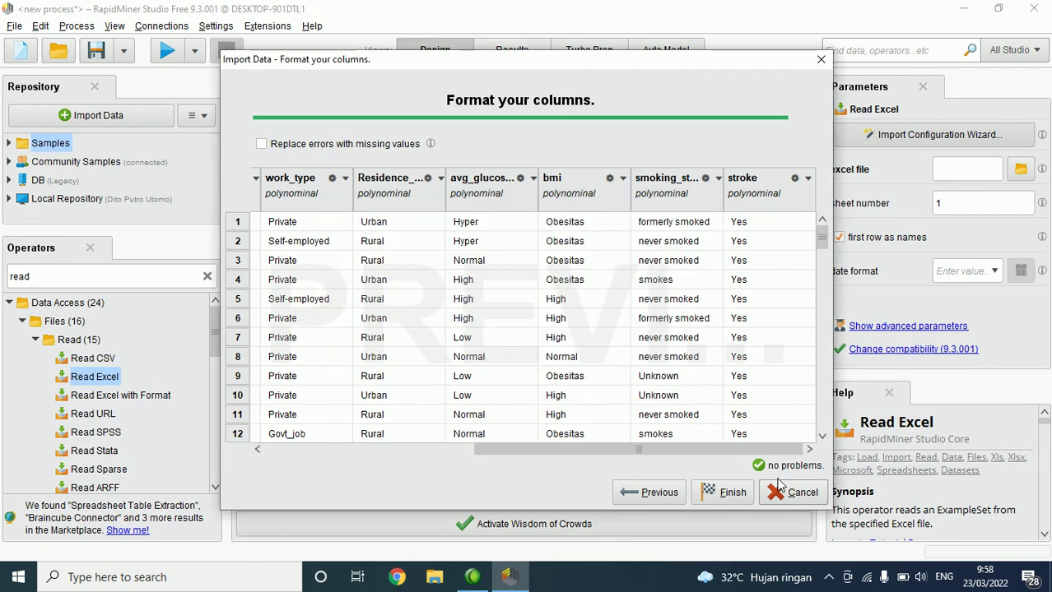
left_click(724, 493)
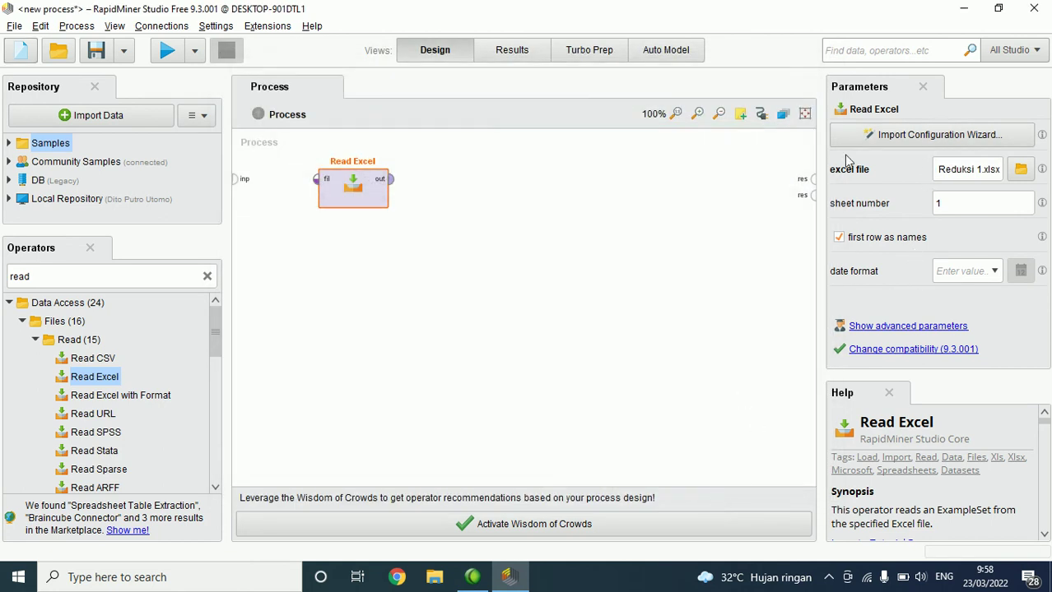
left_click(960, 173)
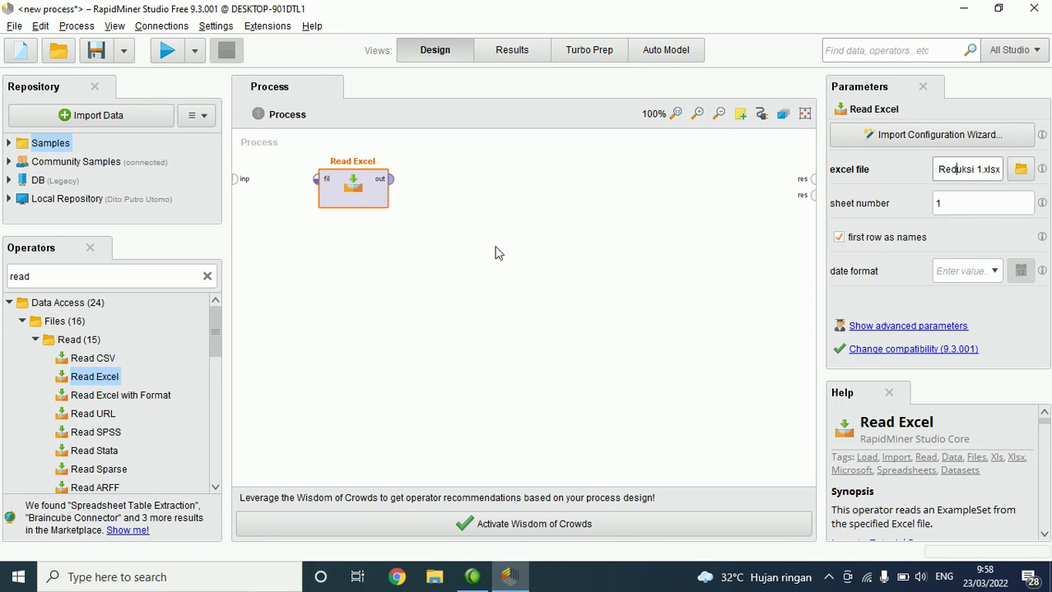
Step: Connect the Read Excel output to the first result port of the process and run the process
left_click(173, 51)
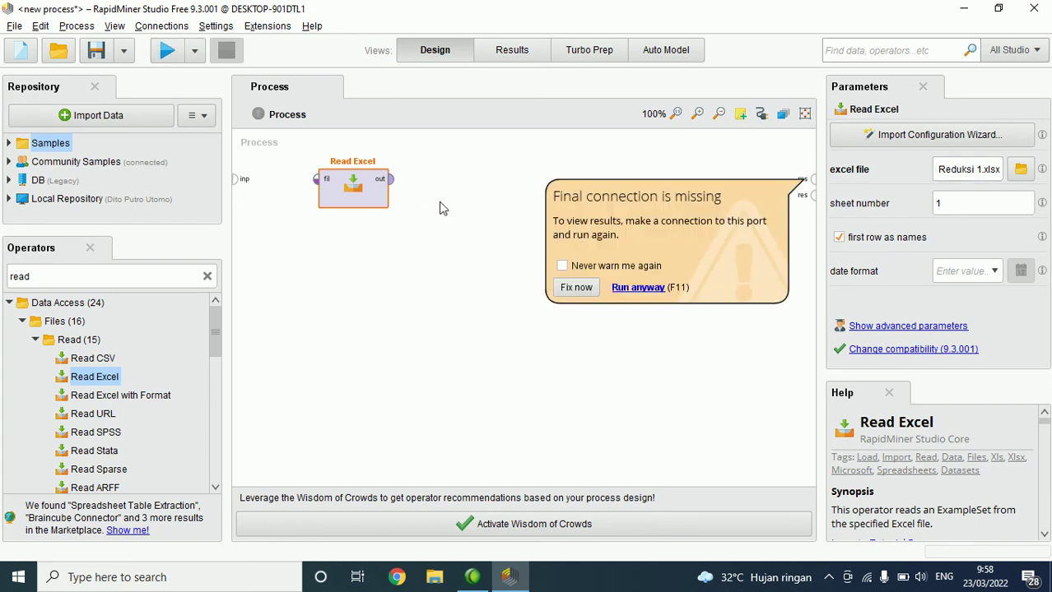
left_click_drag(390, 180, 811, 179)
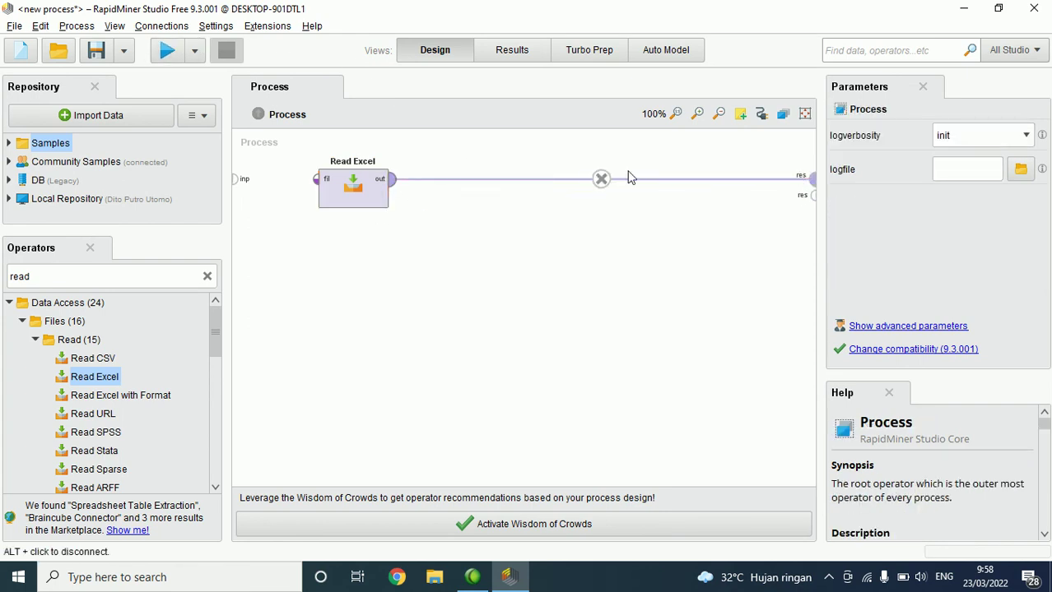
left_click(167, 50)
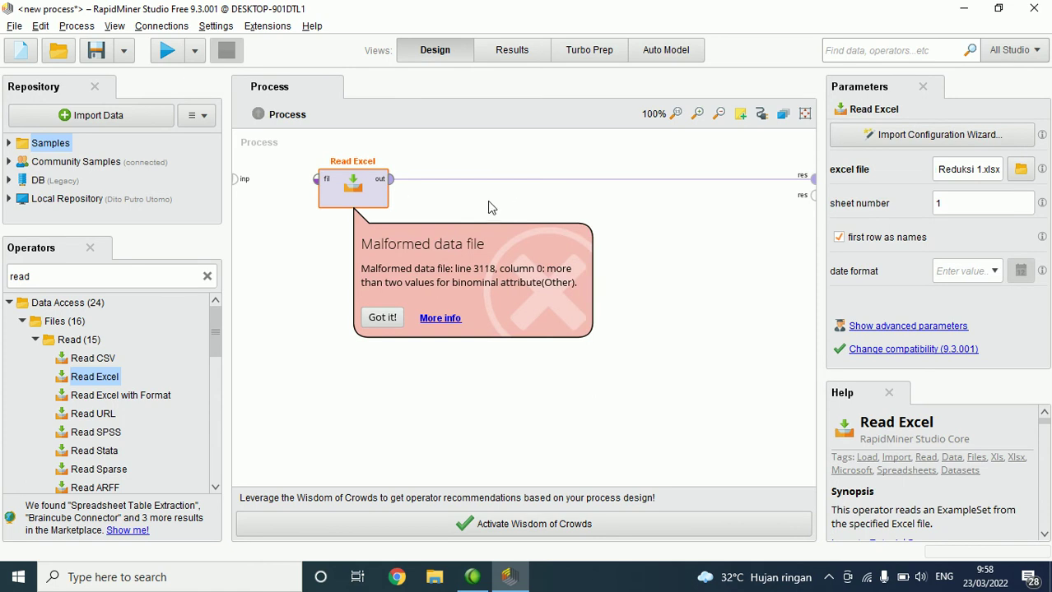
left_click(479, 200)
left_click(366, 193)
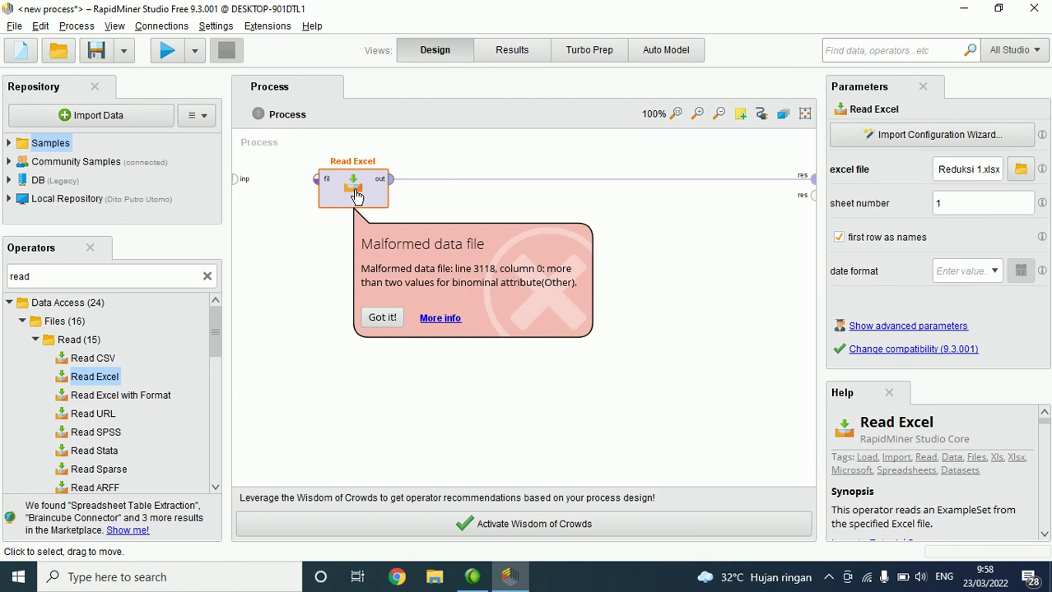
double_click(356, 194)
left_click(788, 492)
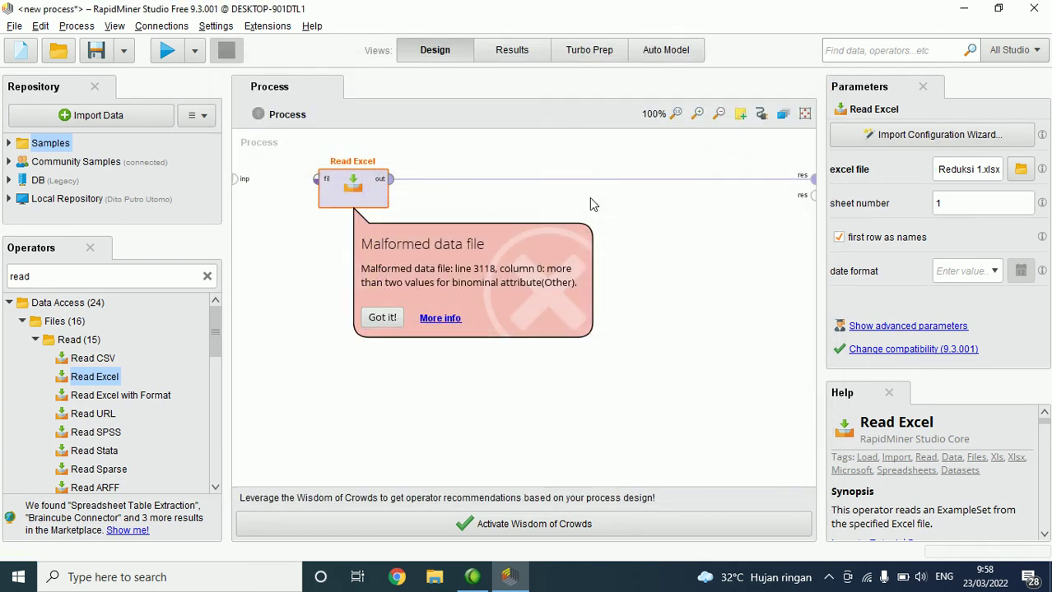
Step: Redo the Read Excel import configuration with Dataset Klasifikasi Reduksi 1.xlsx, keeping the default cell range and column formats
left_click(894, 134)
left_click(450, 341)
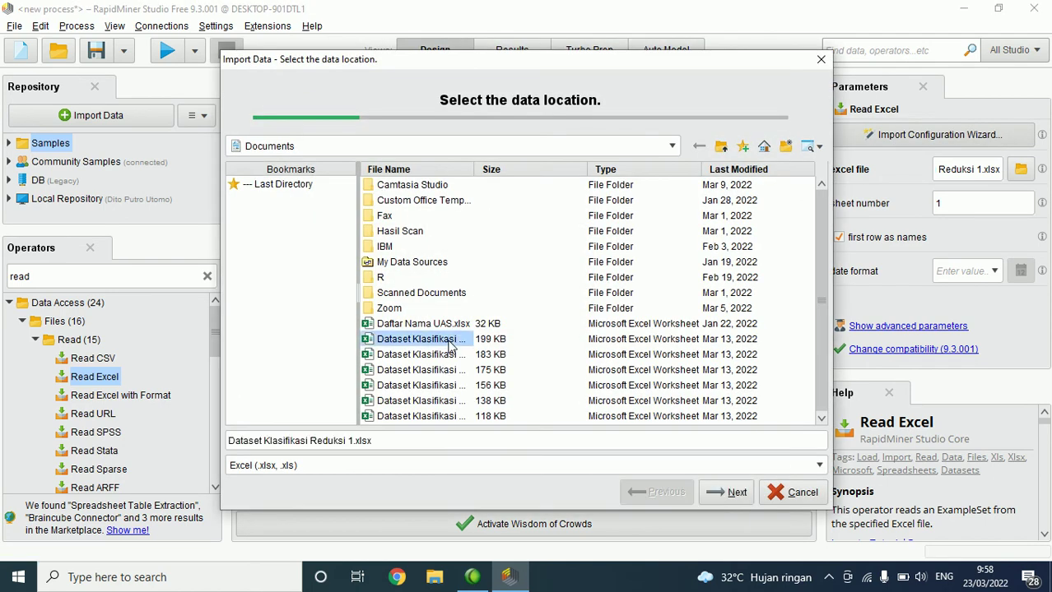
left_click(729, 492)
left_click(725, 493)
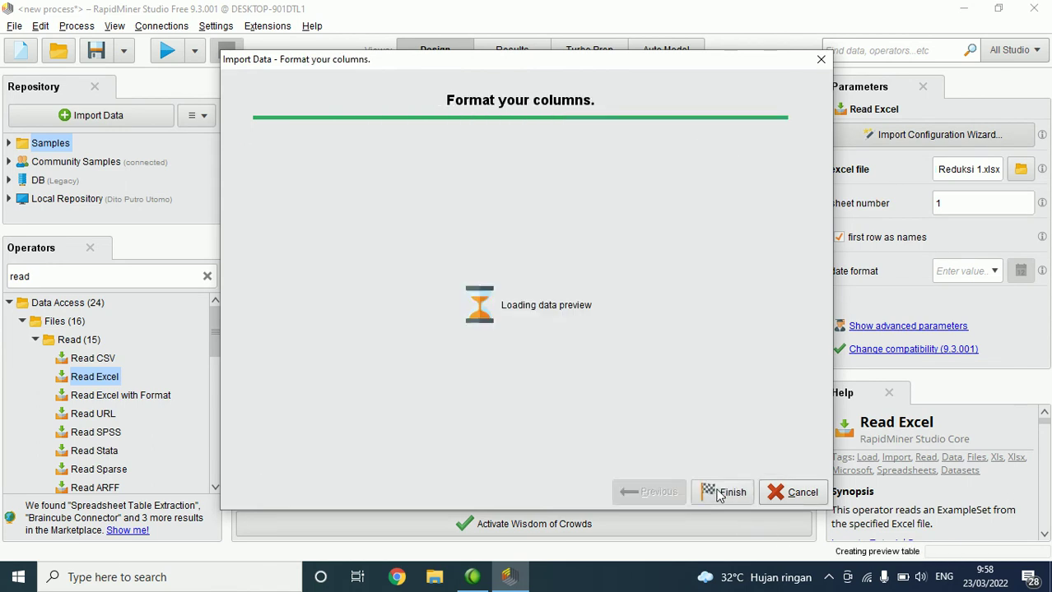
left_click(720, 493)
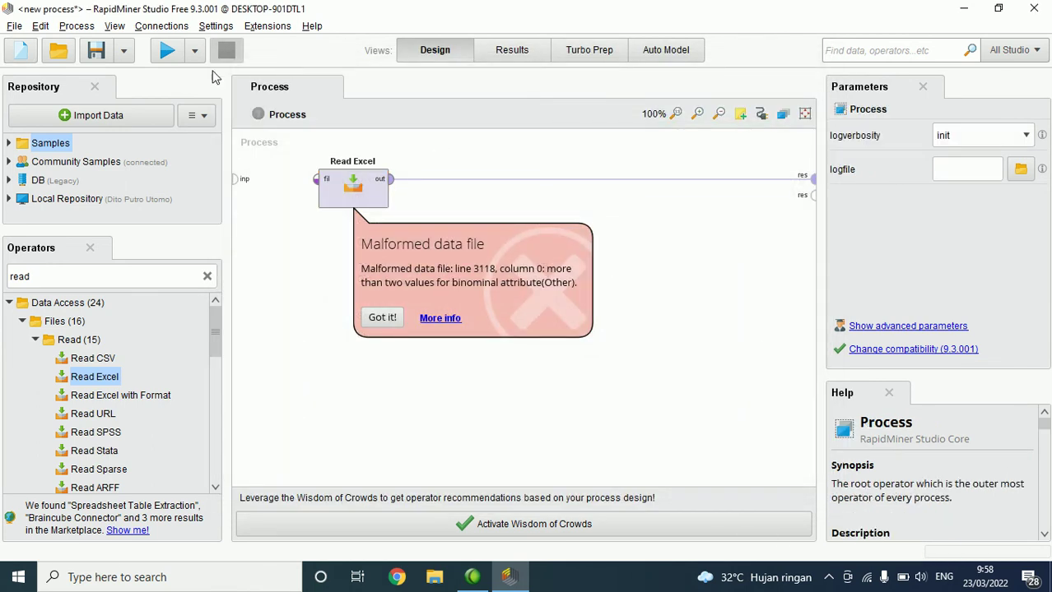
Step: Run the process and look through the rows of the example set read from the Excel file
left_click(166, 50)
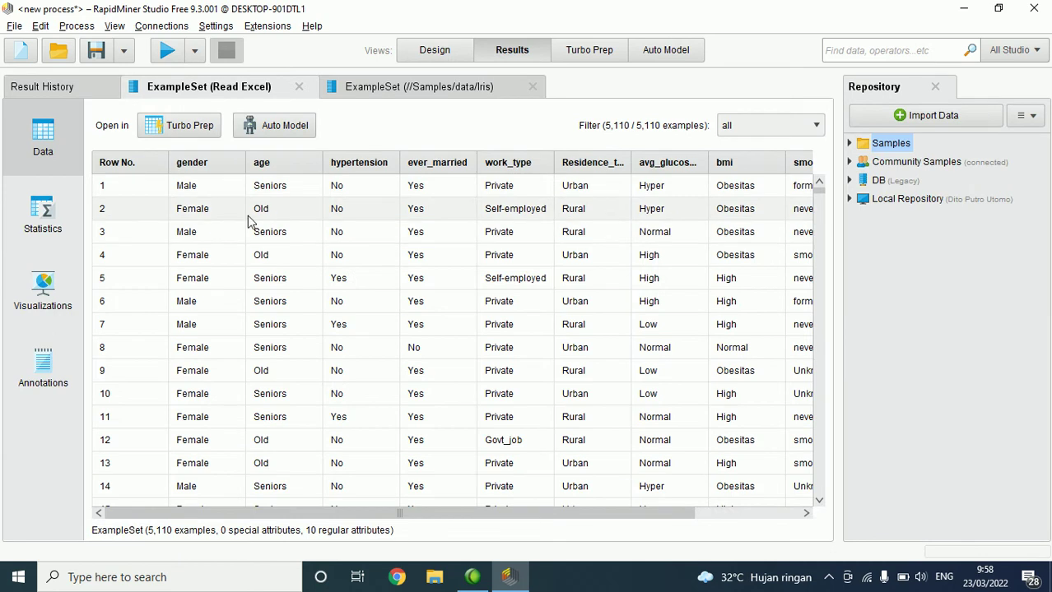
scroll(249, 222, "down", 9)
scroll(361, 291, "up", 2)
scroll(362, 293, "up", 7)
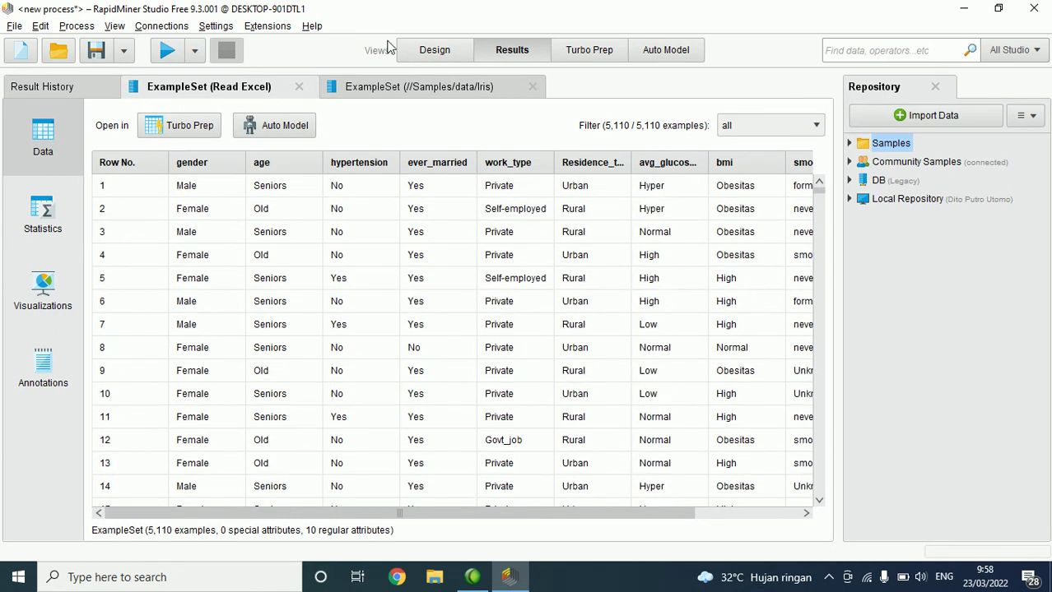
Step: Return to the process design, disconnect Read Excel from the result port and move the operator closer to the process input
left_click(424, 51)
left_click(601, 180, "alt")
left_click_drag(374, 204, 323, 204)
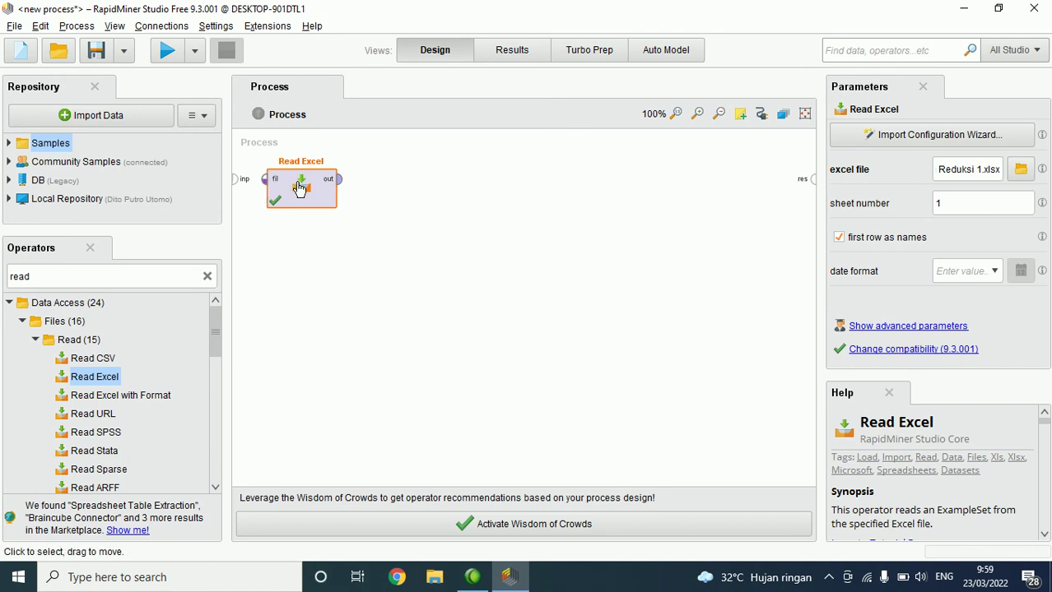
Step: Search the operators for "select"
left_click(124, 274)
type("sele")
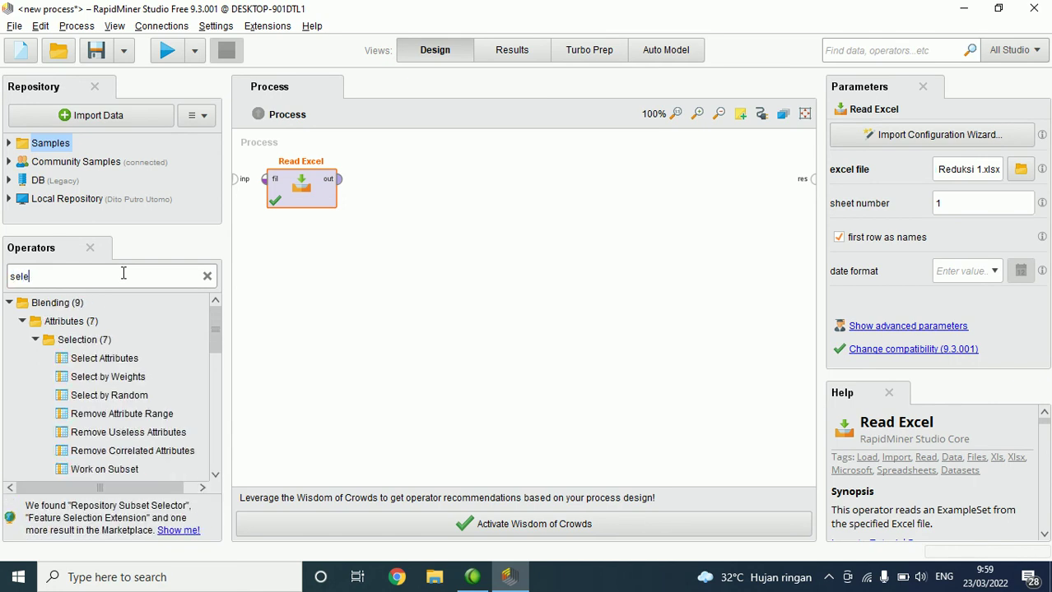
type("c rol")
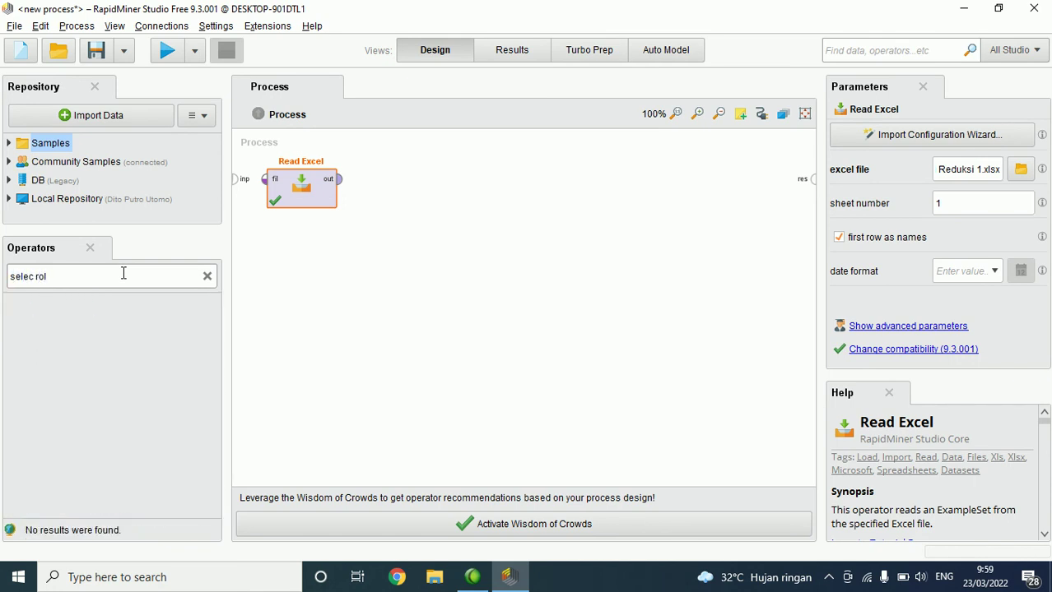
key("BackSpace")
key("BackSpace")
key("BackSpace")
key("BackSpace")
type("t role")
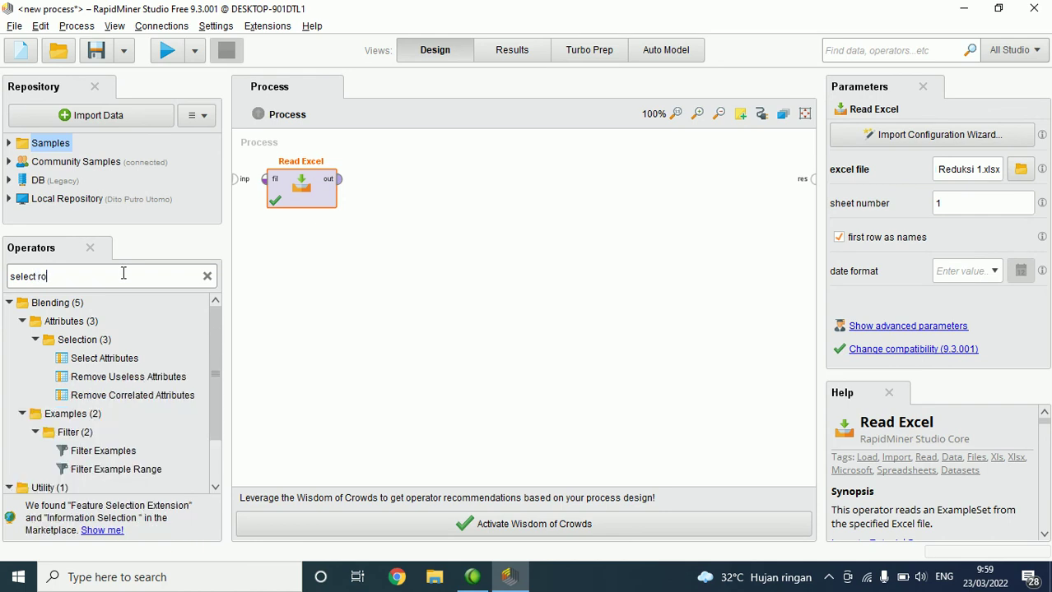
key("BackSpace")
key("BackSpace")
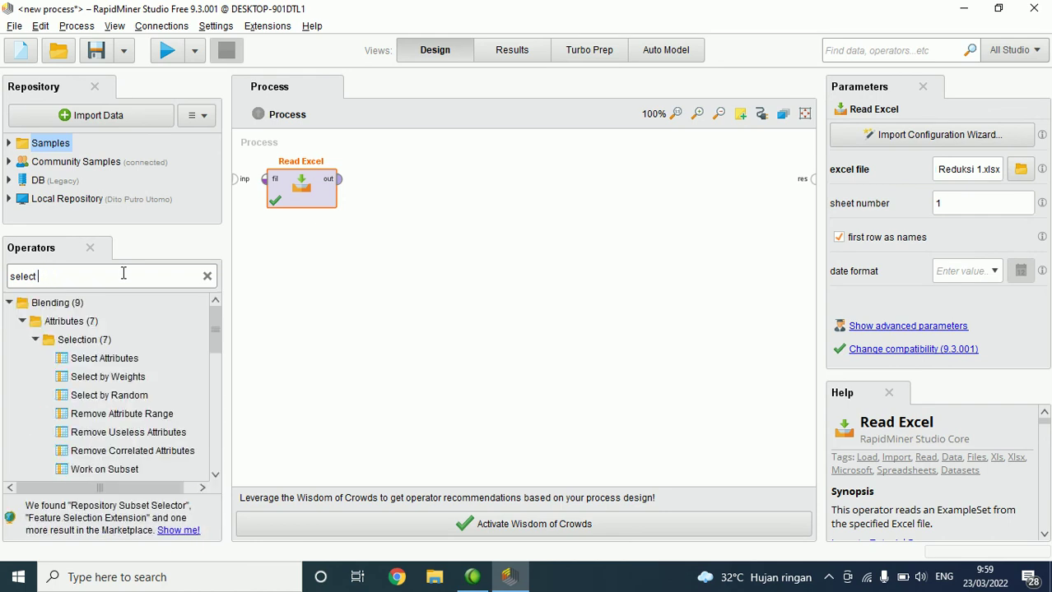
Step: Add the Select Attributes operator connected to the Read Excel output and view its attribute filter type options
scroll(173, 346, "down", 2)
scroll(173, 345, "up", 2)
left_click_drag(107, 359, 368, 179)
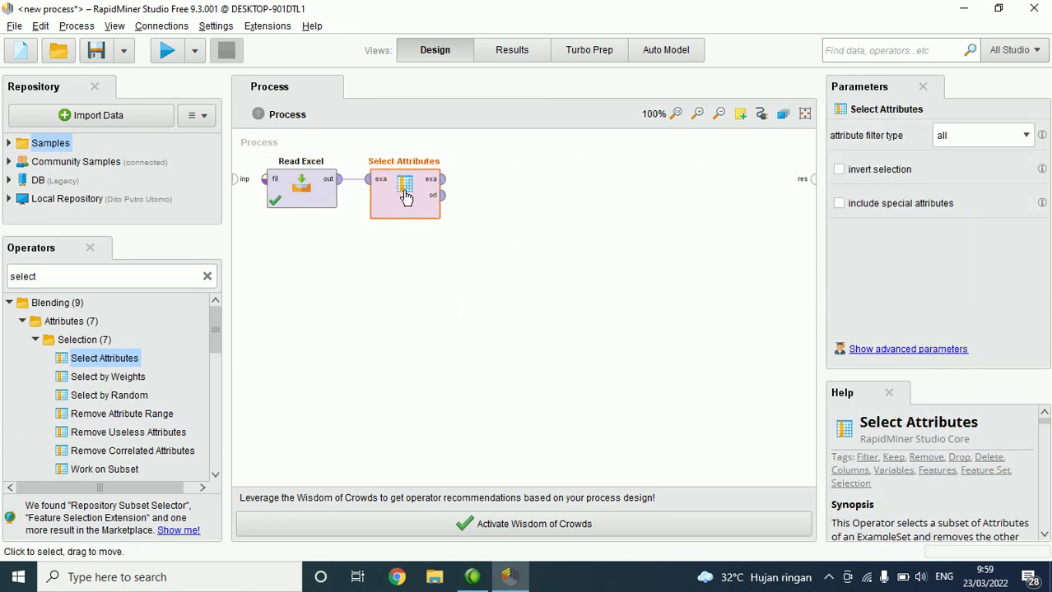
left_click(991, 146)
left_click(584, 204)
left_click(410, 198)
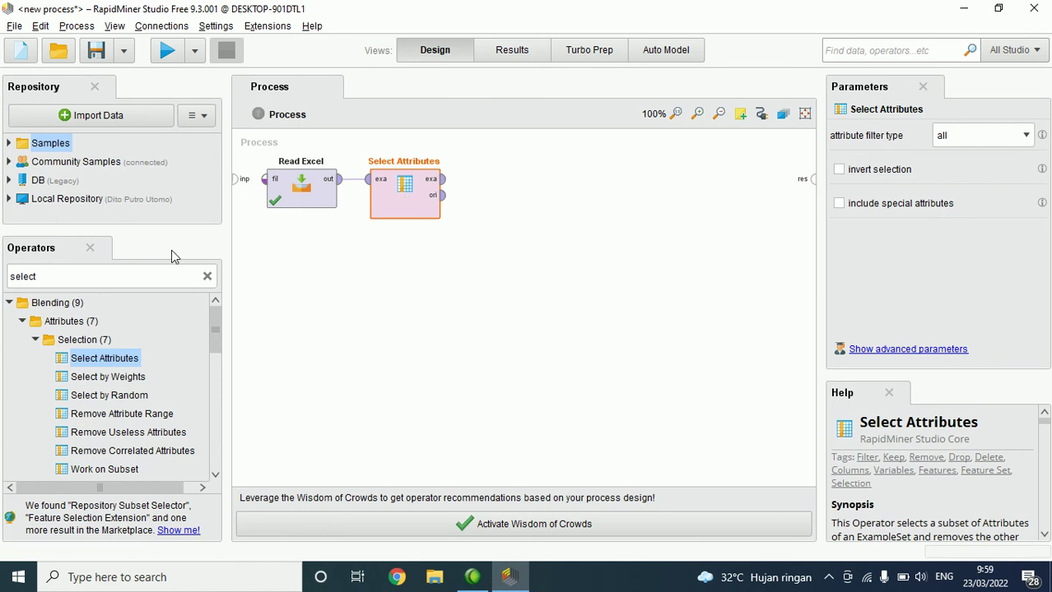
Step: Replace the Select Attributes operator with a Set Role operator connected to the Read Excel output
key("Delete")
double_click(125, 279)
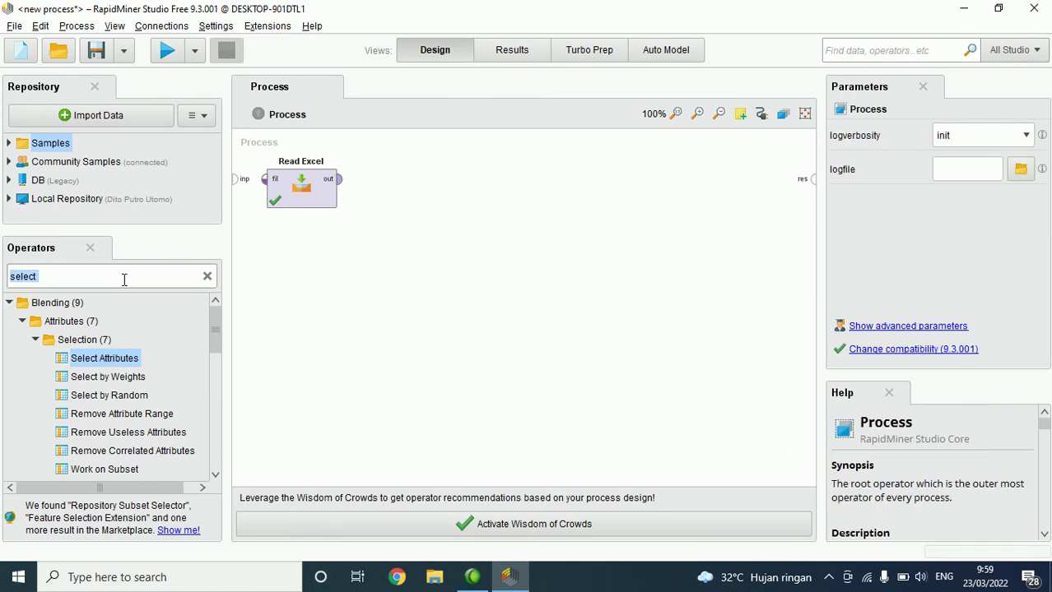
type("role")
left_click_drag(89, 452, 359, 187)
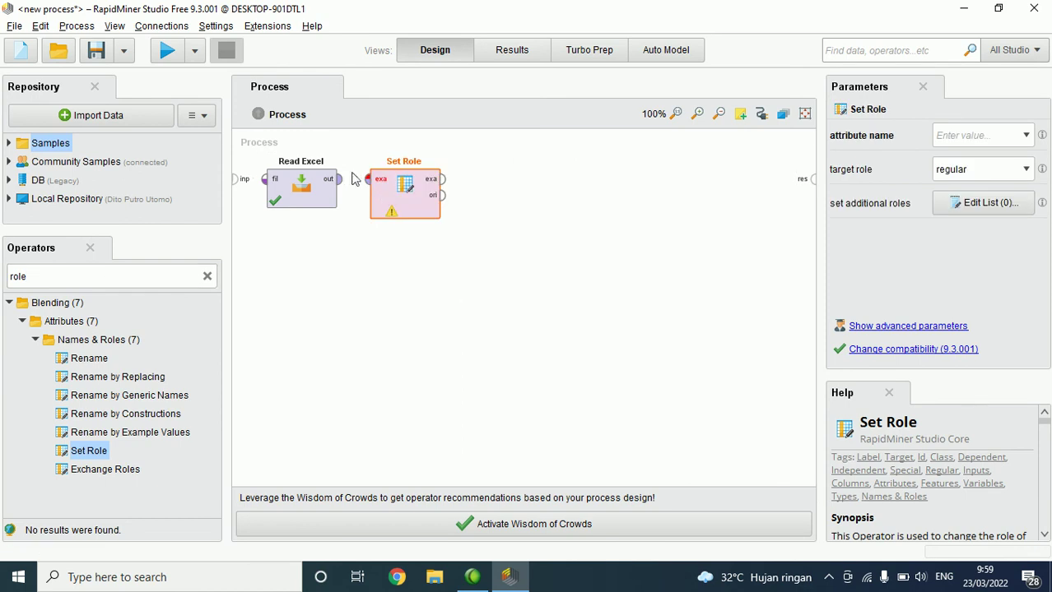
left_click(338, 179)
left_click(368, 179)
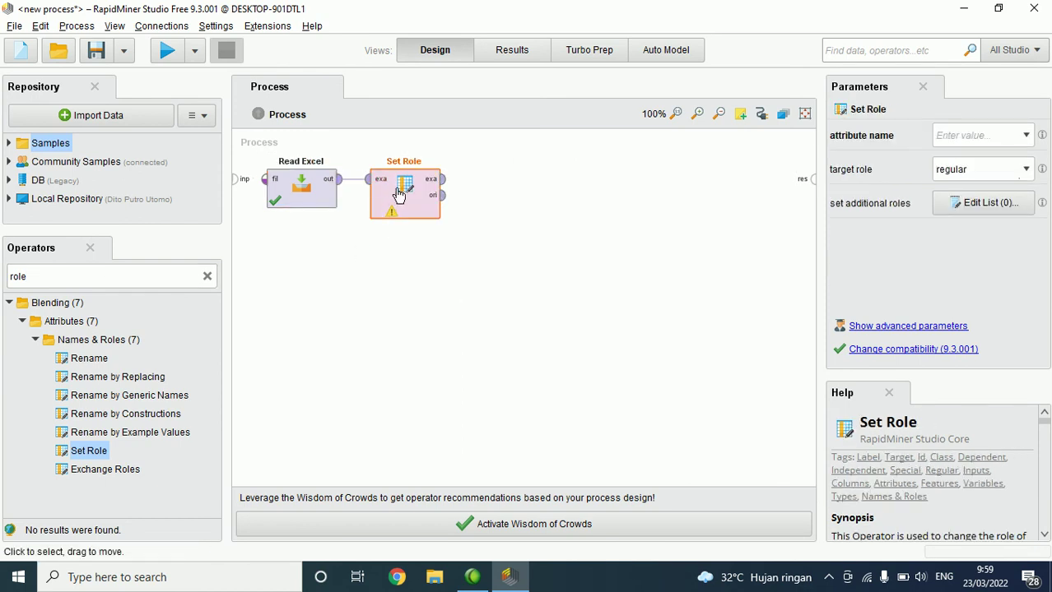
Step: Configure Set Role to give the stroke attribute the target role label
left_click(1025, 135)
scroll(1013, 235, "down", 1)
left_click(1002, 239)
left_click(1025, 169)
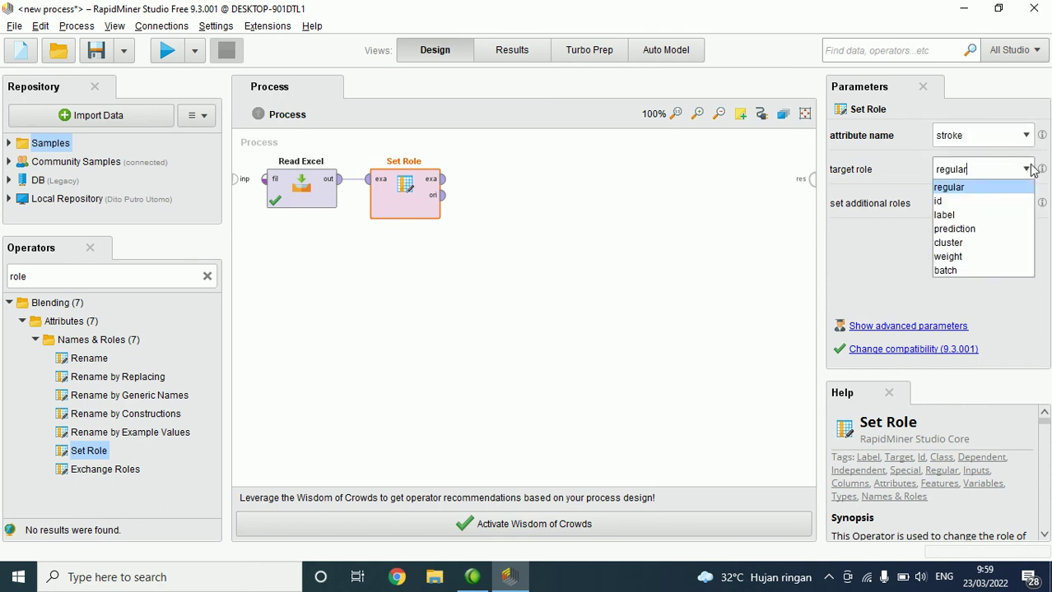
left_click(990, 215)
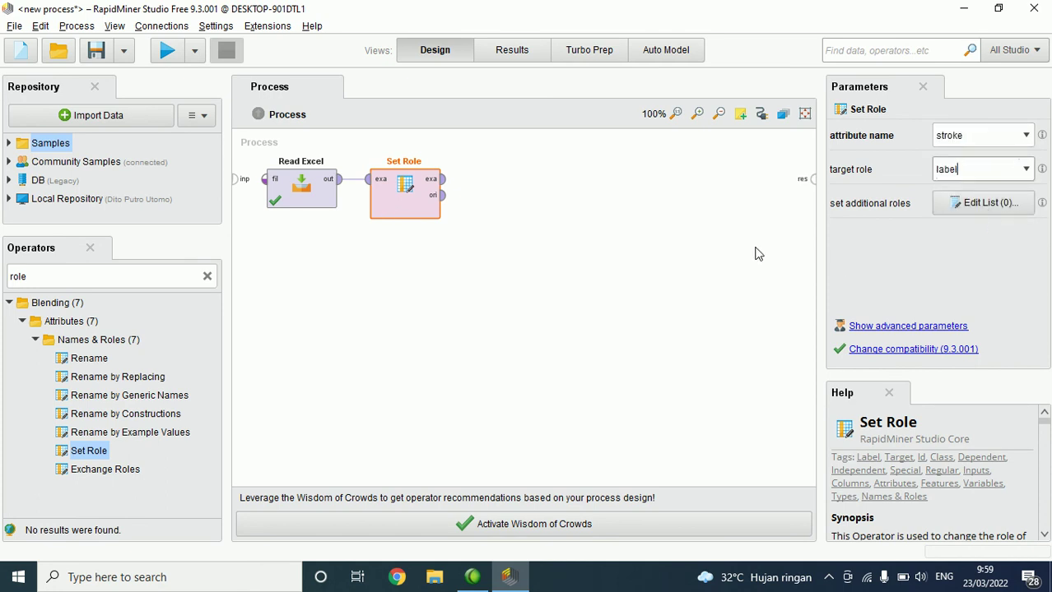
left_click(699, 225)
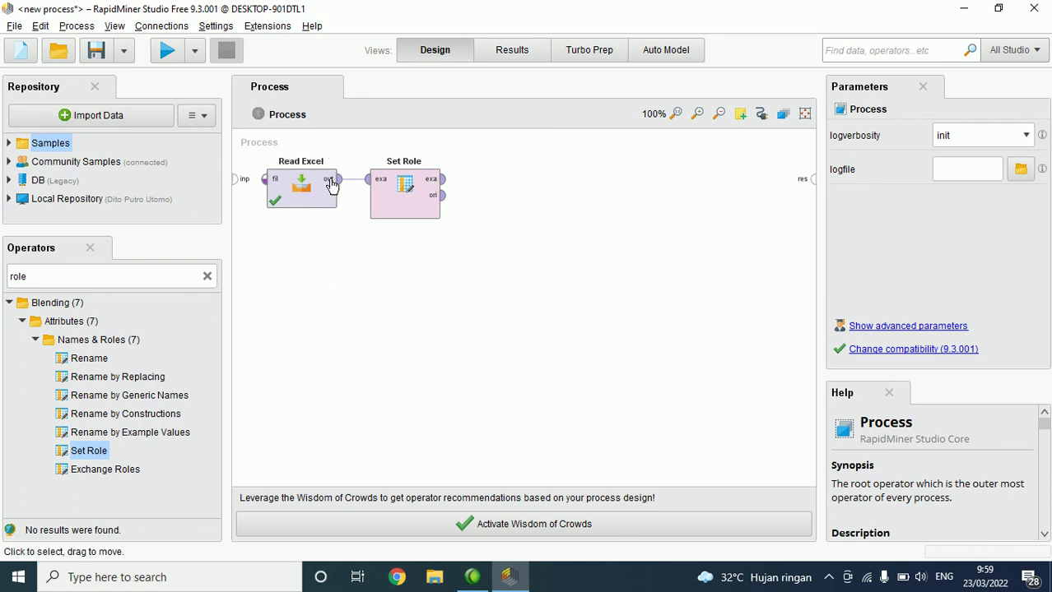
Step: Delete the Set Role and Read Excel operators from the process and clear the operator search
left_click(411, 190)
key("Delete")
left_click(298, 190)
key("Delete")
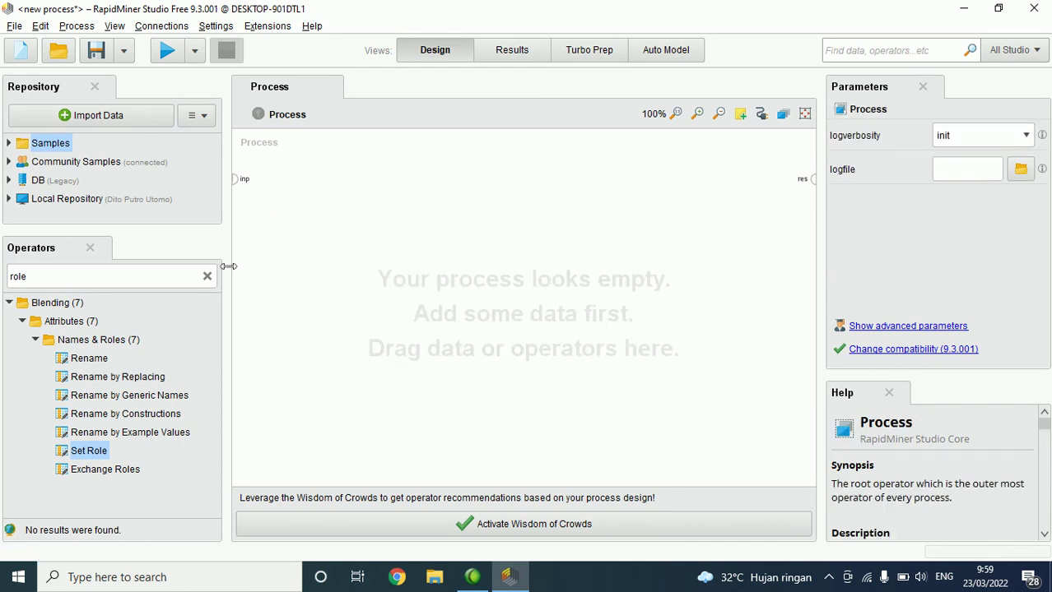
left_click(208, 276)
left_click(9, 322)
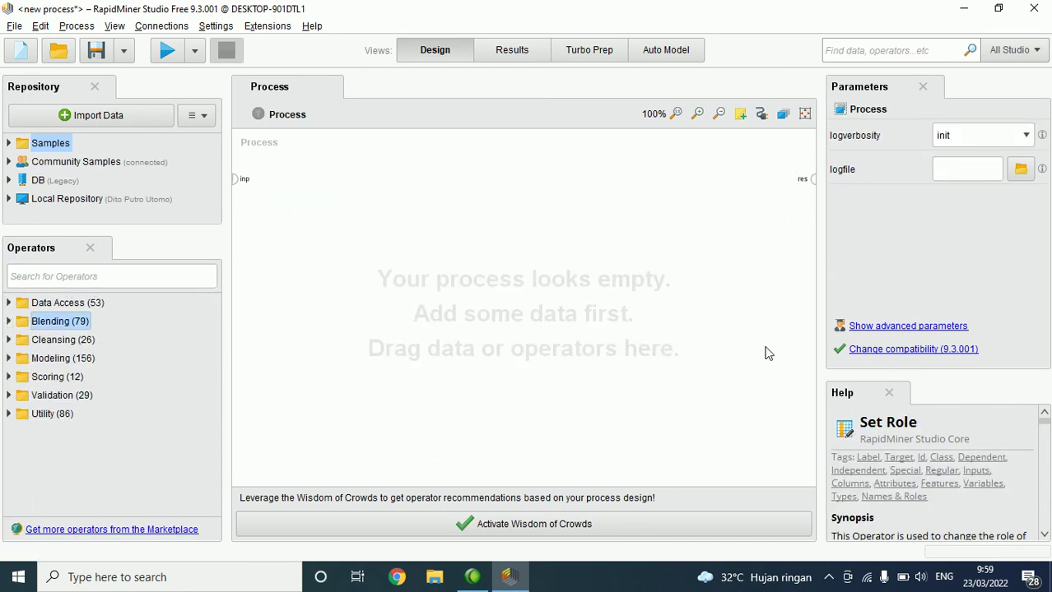
Step: Search the operators for "c50", "c45" and "decis" to look at the available decision tree algorithms
left_click(112, 276)
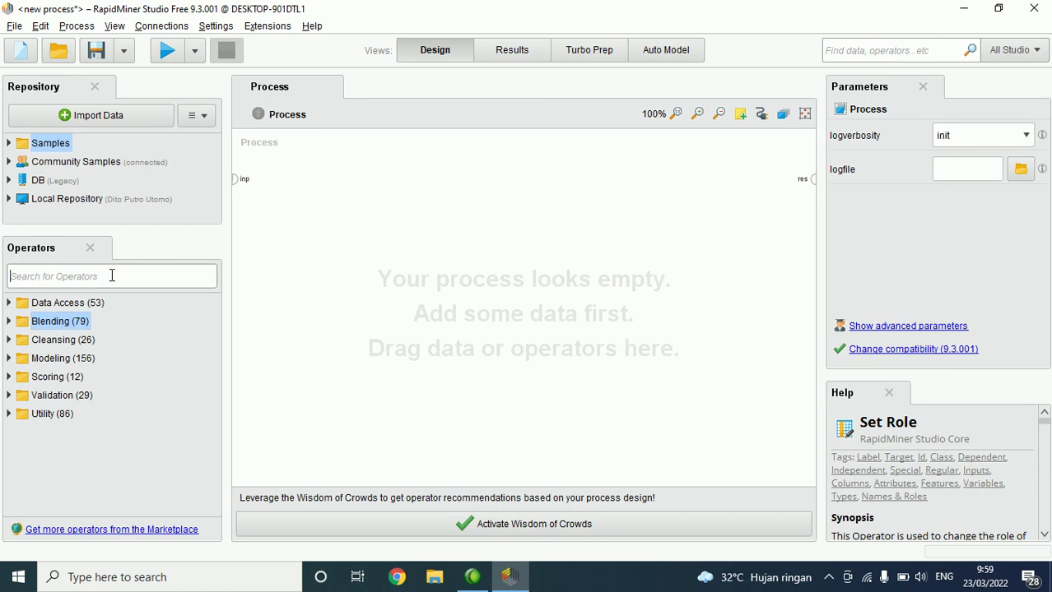
type("c50")
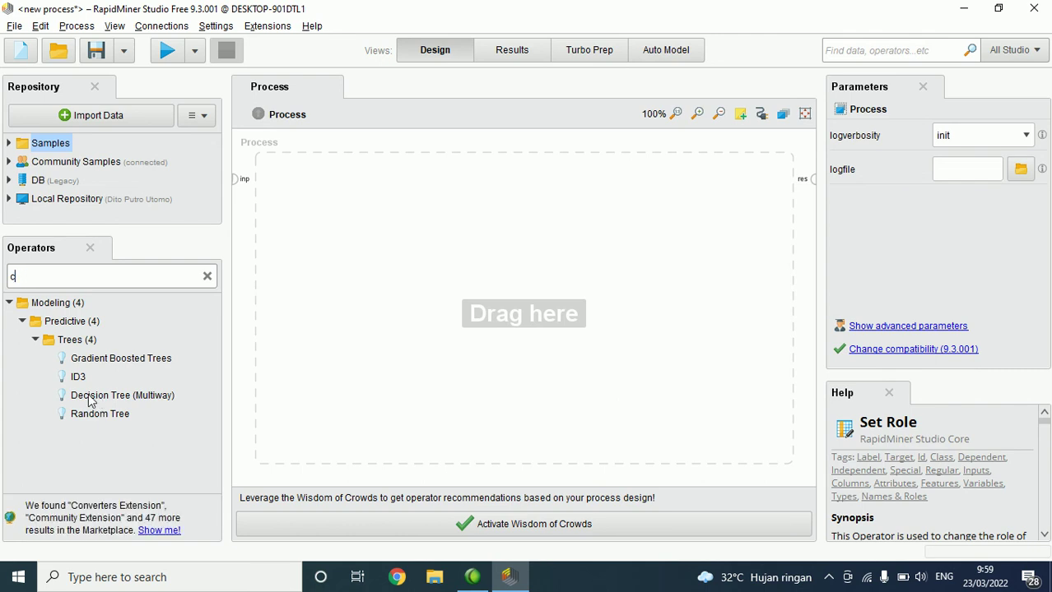
key("BackSpace")
key("BackSpace")
type("c45")
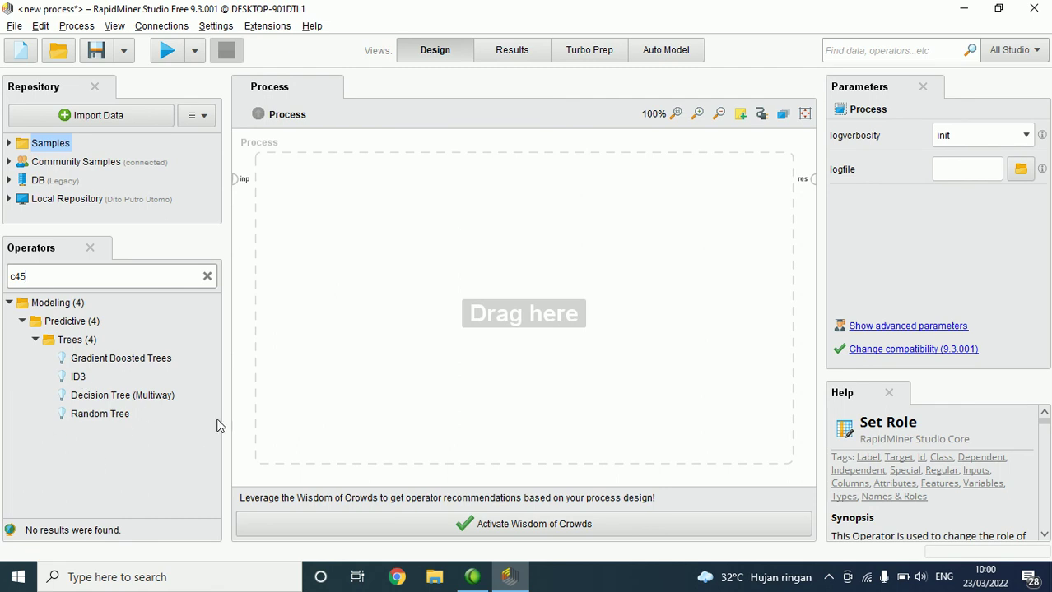
key("ctrl+a")
type("deci")
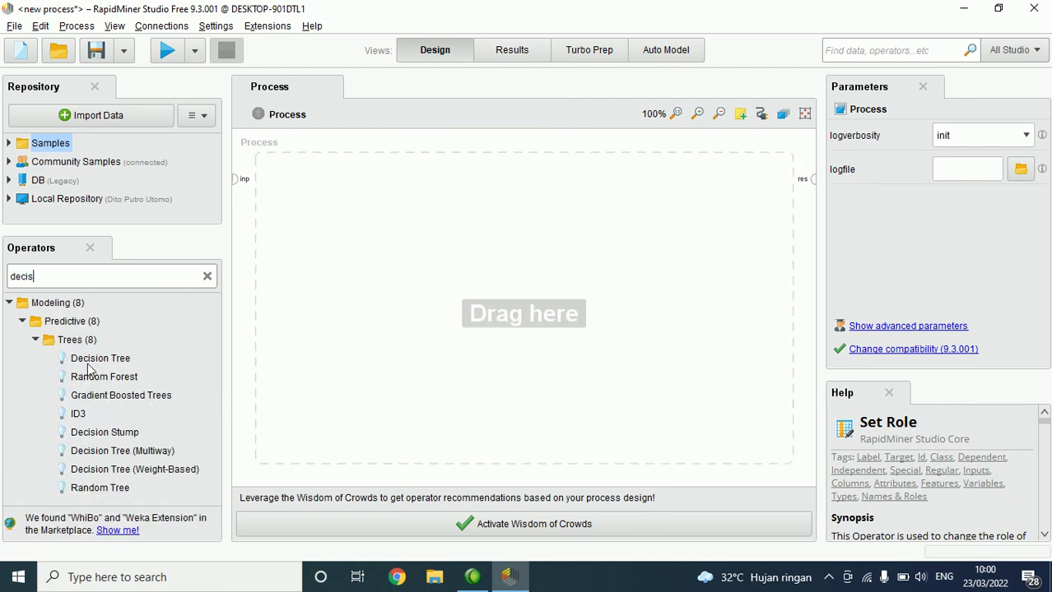
type("s")
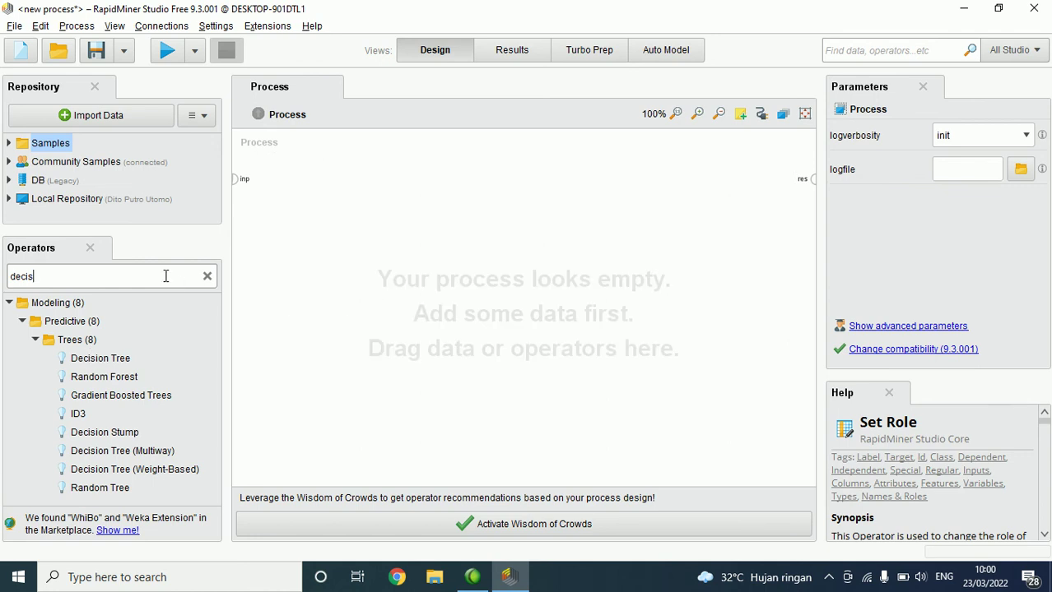
Step: Search the operators for "aprio" and "fpg", and view the help for FP-Growth
key("ctrl+a")
type("aprio")
key("BackSpace")
key("BackSpace")
key("BackSpace")
key("BackSpace")
key("BackSpace")
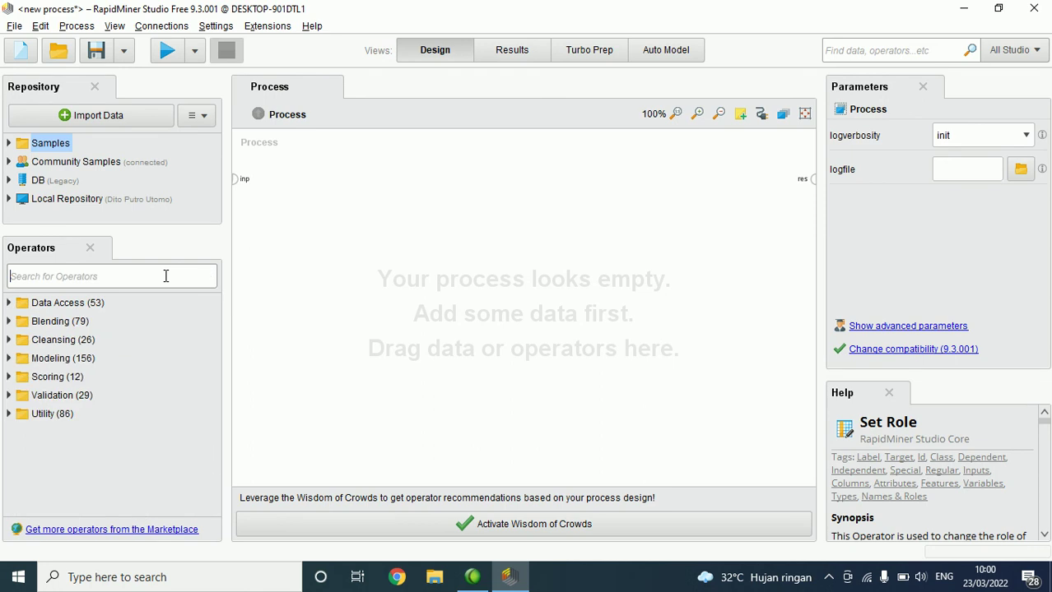
type("fpg")
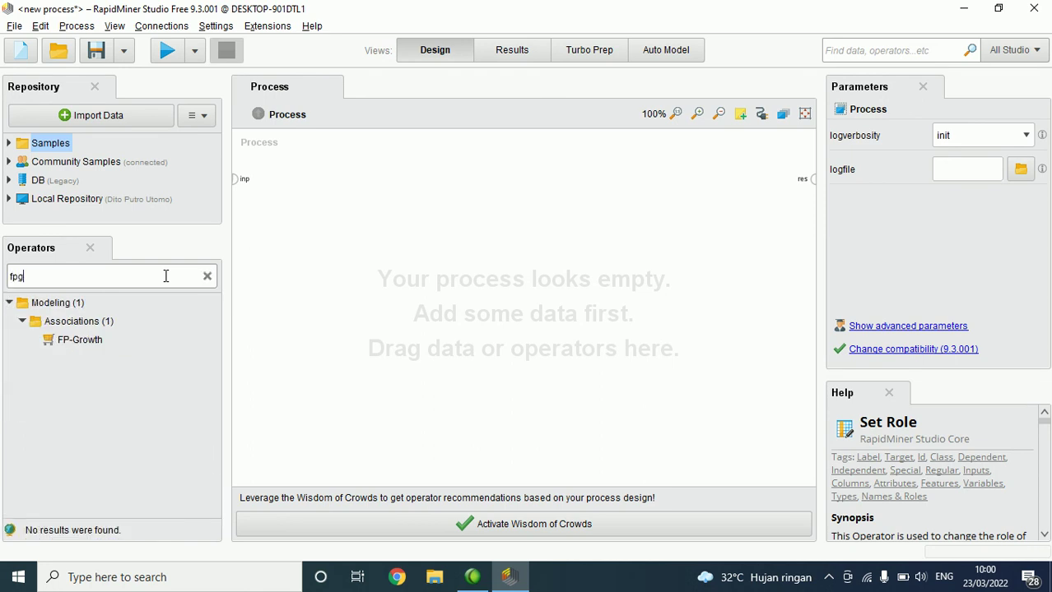
left_click(72, 341)
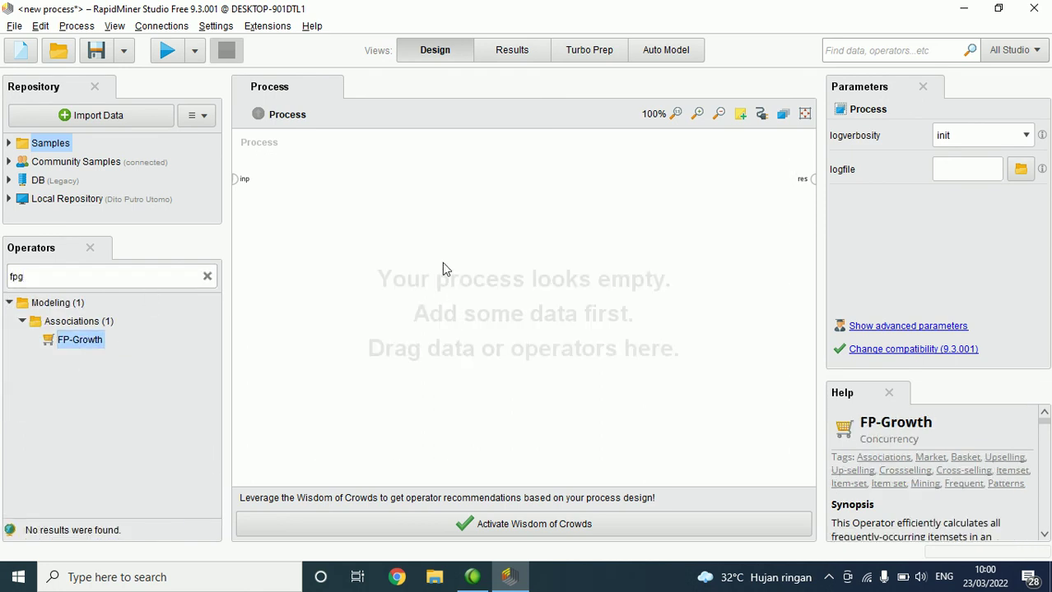
Step: Search the operators for "neare", view the k-NN help, then clear the search and expand the Data Access group
left_click_drag(46, 273, 2, 264)
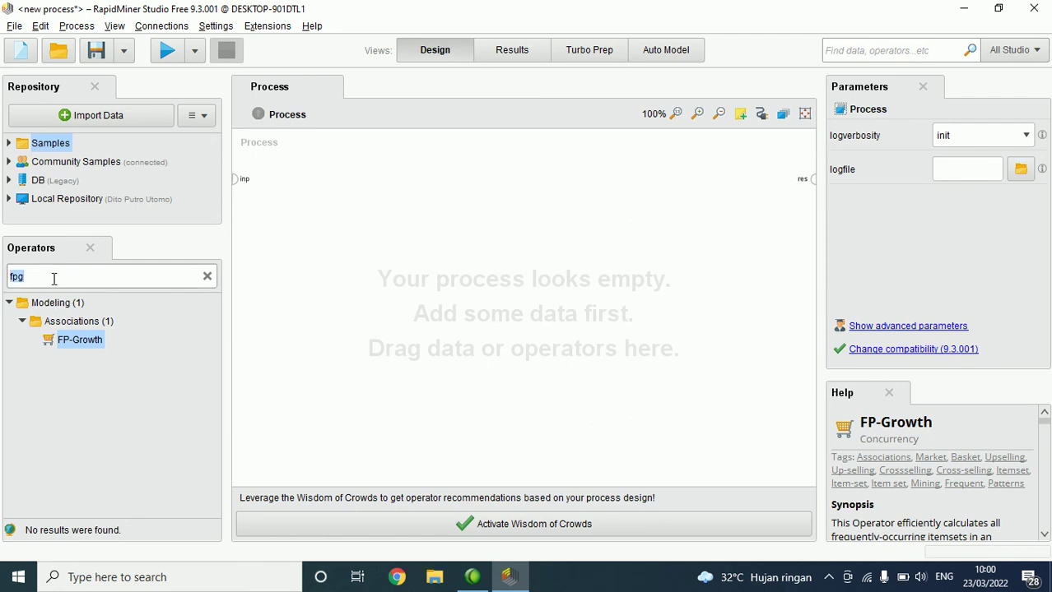
type("neare")
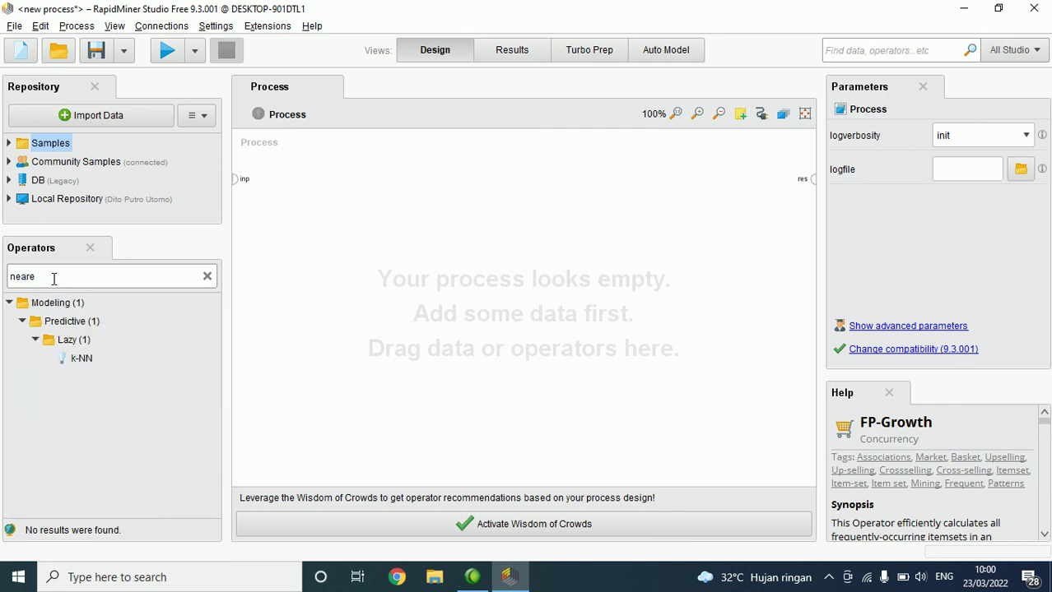
left_click(76, 360)
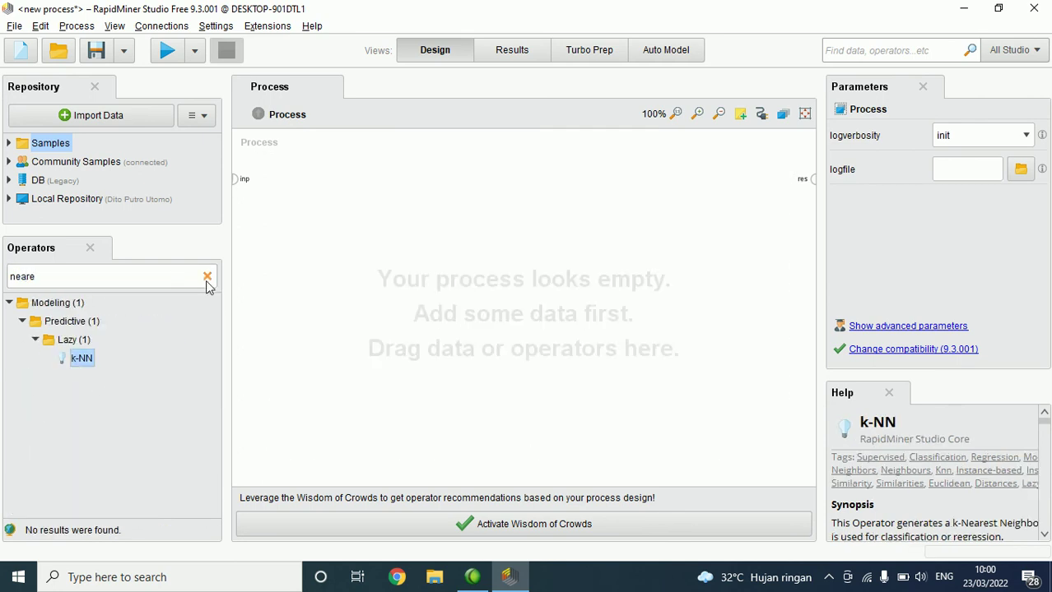
left_click(206, 279)
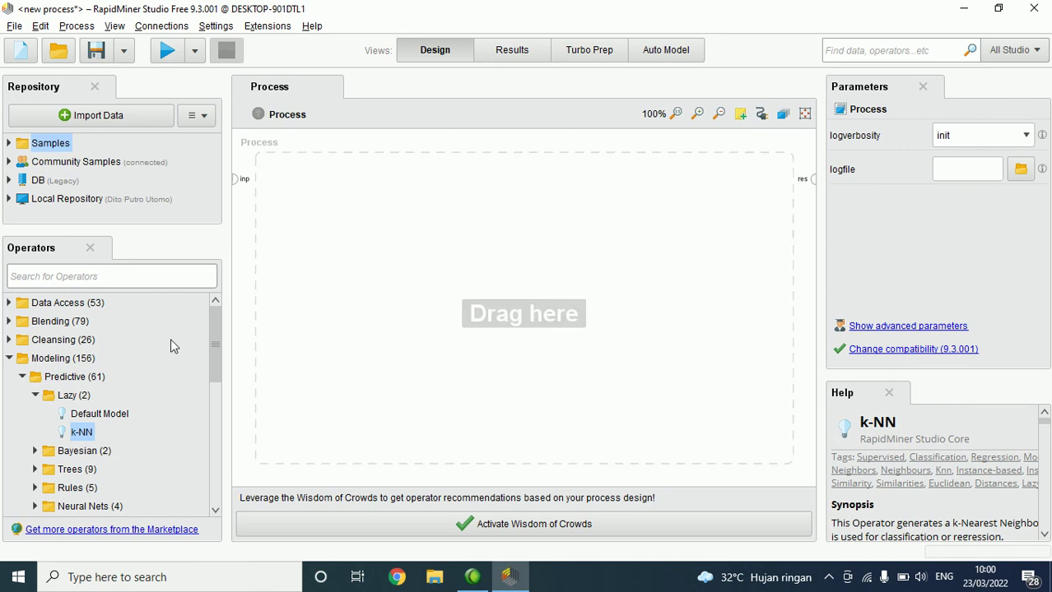
left_click(9, 303)
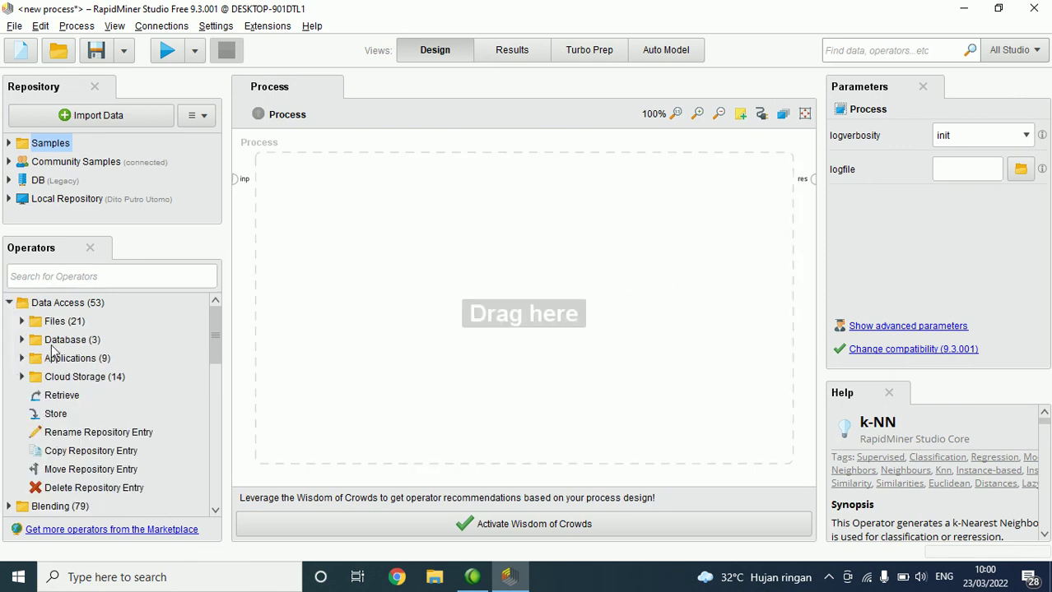
Step: Search the operators for "decis" and add the Decision Tree operator to the empty process
left_click(88, 275)
type("decis")
left_click_drag(101, 359, 500, 240)
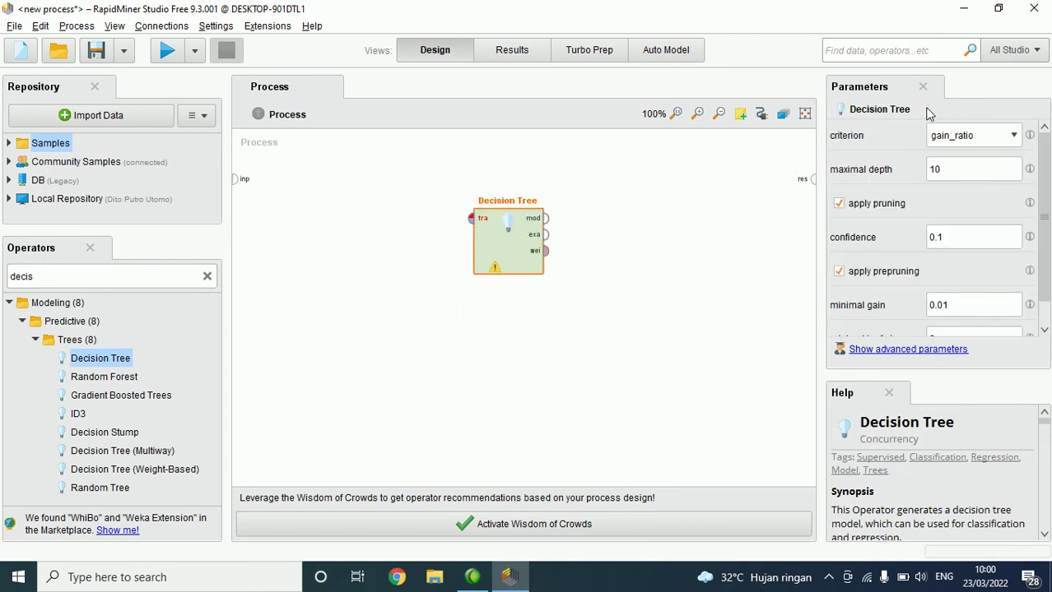
Step: Compare the process parameters with those of Decision Tree and view the tree's criterion options
left_click(751, 233)
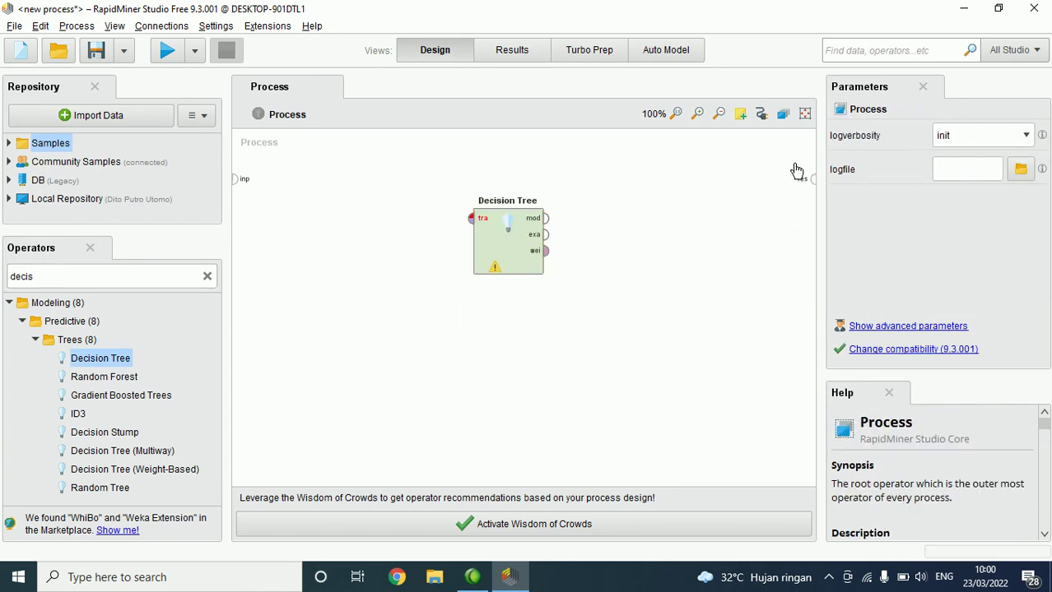
left_click(523, 240)
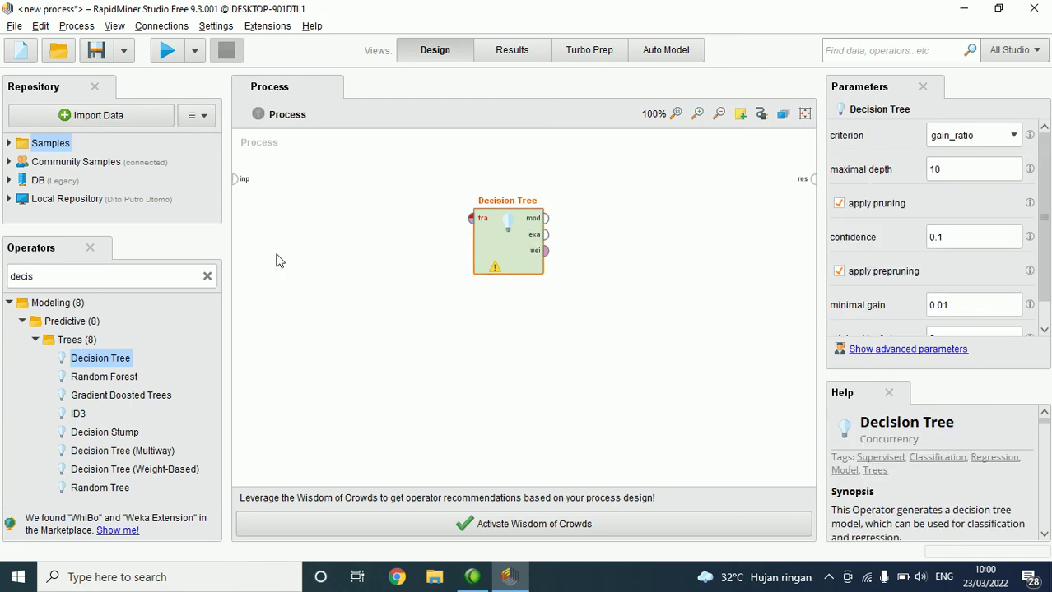
left_click(959, 138)
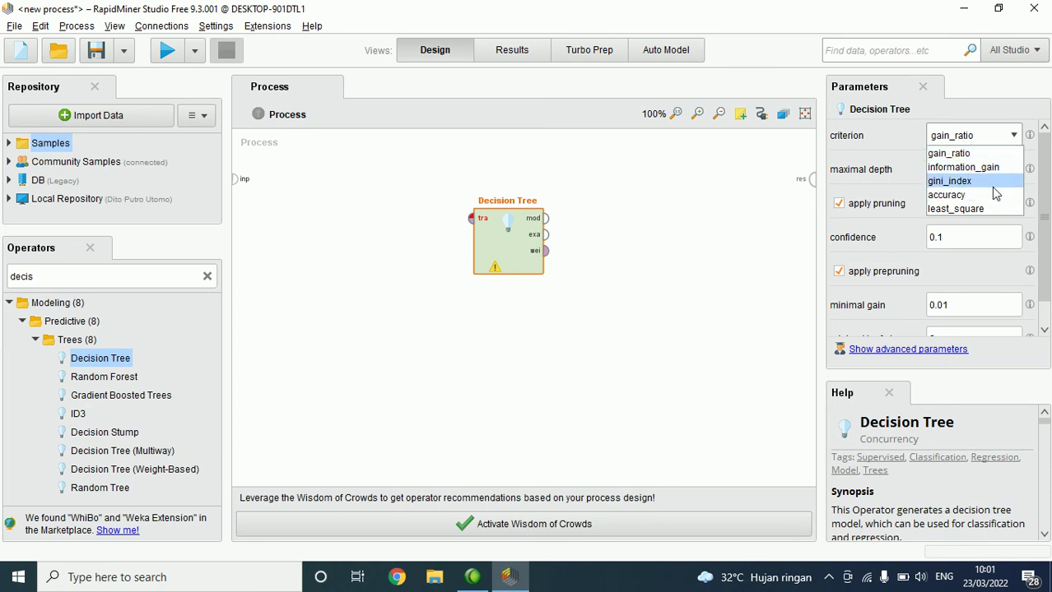
left_click(713, 232)
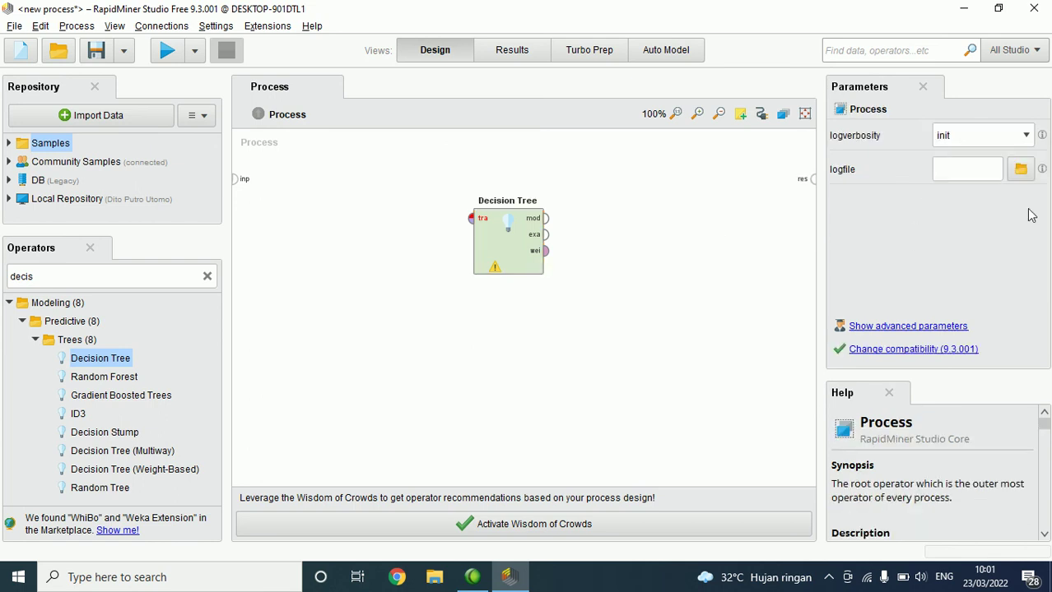
left_click(514, 243)
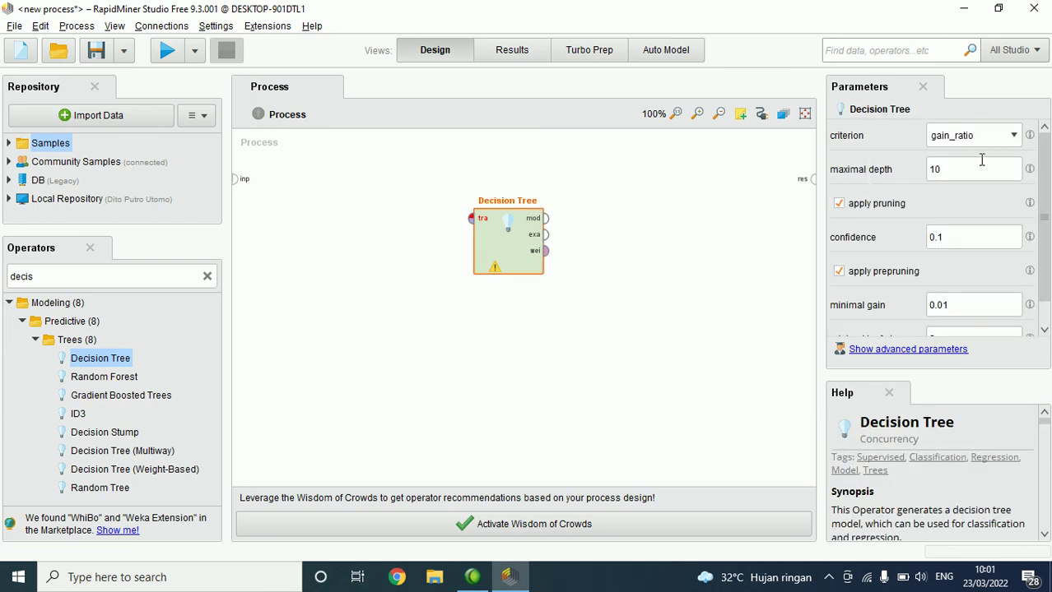
Step: Turn off pruning and prepruning for the Decision Tree and select its maximal depth value
left_click(894, 207)
left_click(896, 239)
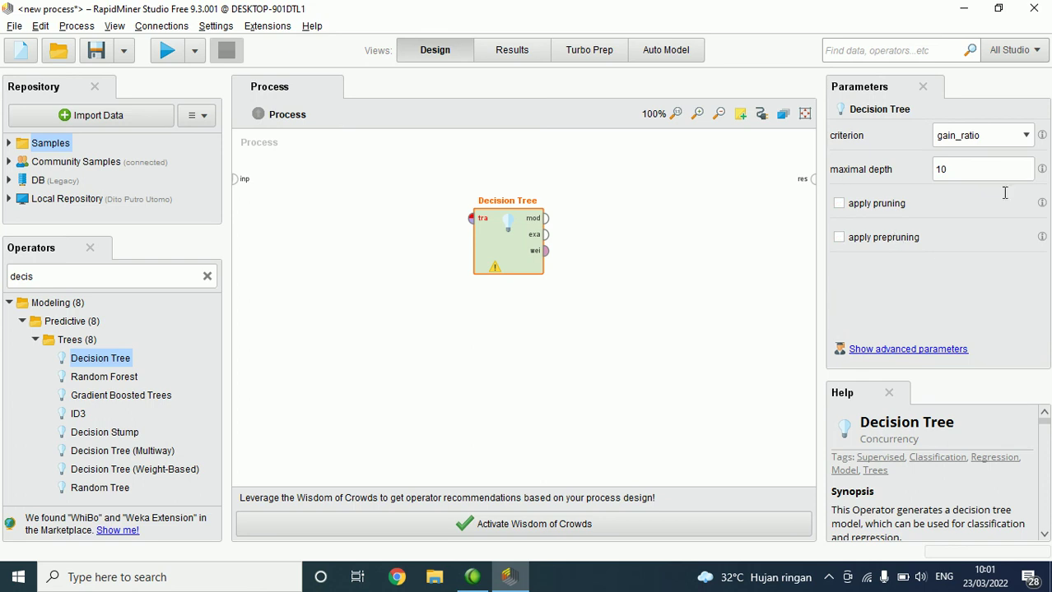
left_click(1024, 170)
double_click(986, 178)
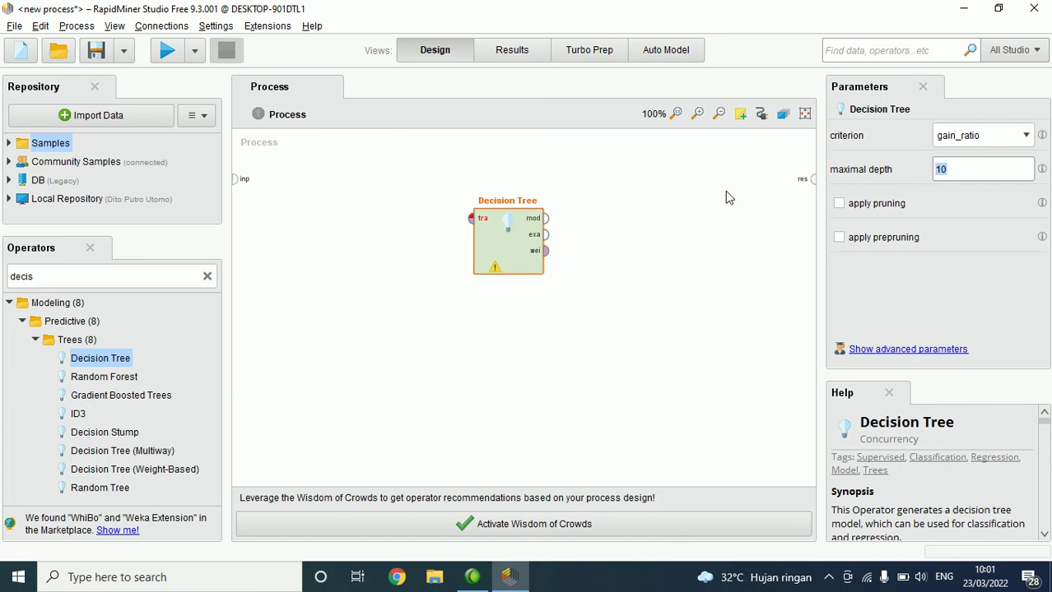
Step: Remove the Decision Tree operator and add a Read Excel operator with its output connected to the process result port
left_click_drag(520, 247, 172, 303)
left_click(166, 275)
type("read")
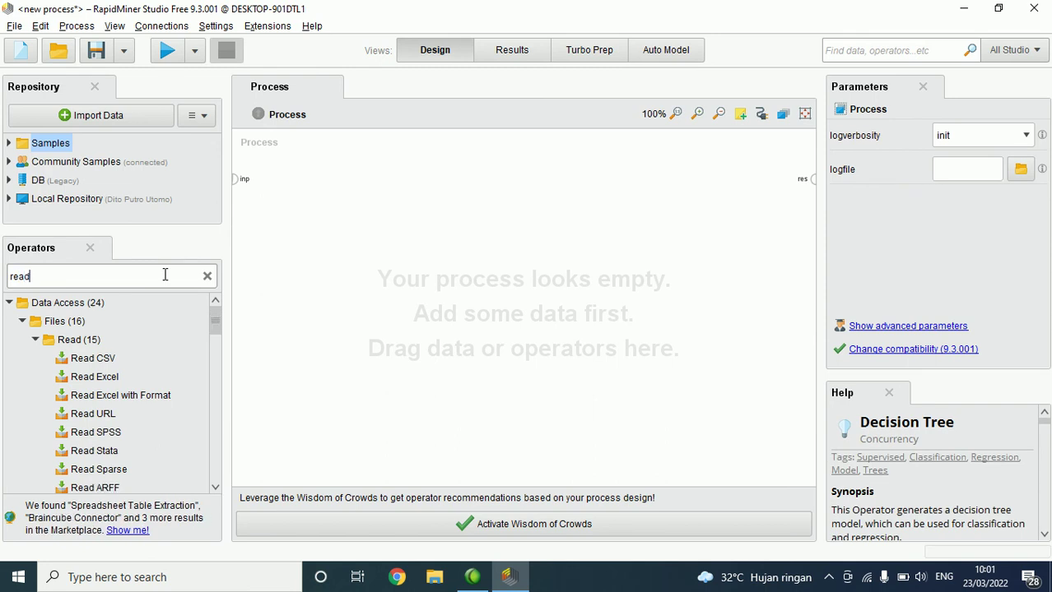
left_click_drag(82, 377, 344, 164)
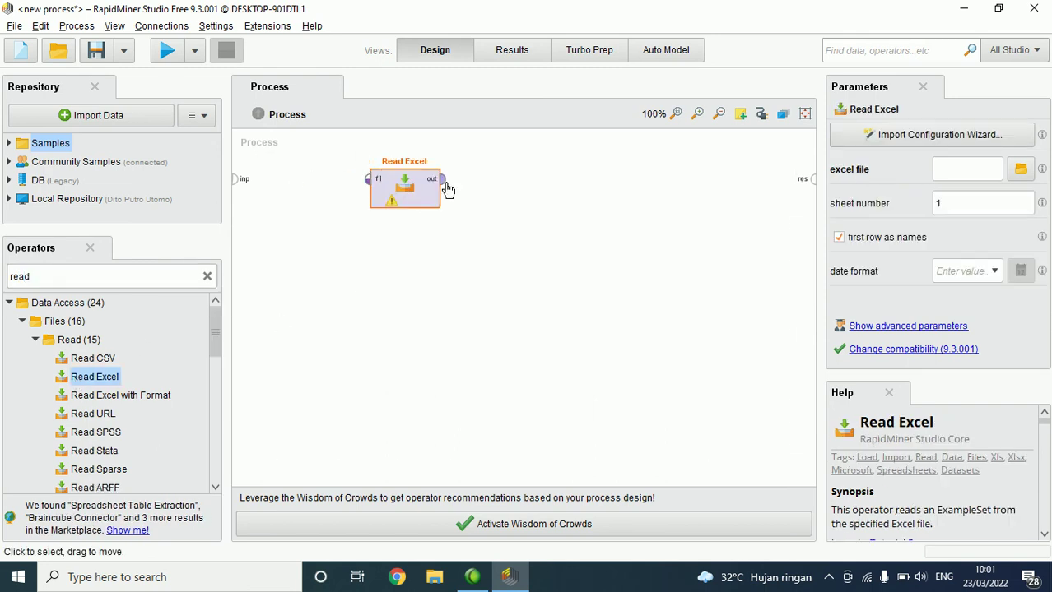
left_click(811, 179)
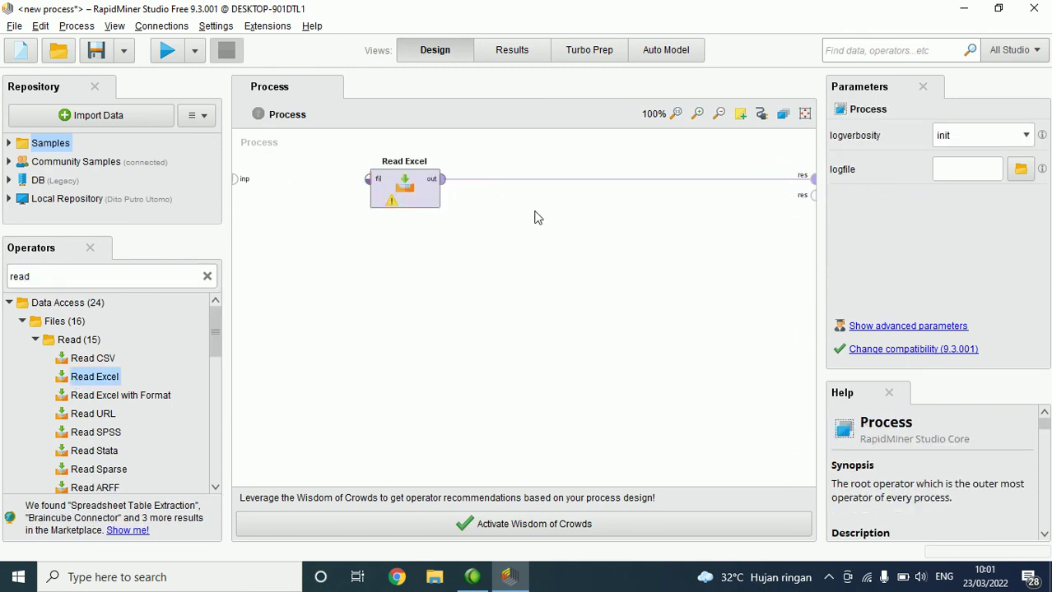
Step: Load the 199 KB Dataset Klasifikasi workbook into Read Excel through the import configuration wizard, keeping the default cell and column settings
left_click(390, 188)
left_click(936, 133)
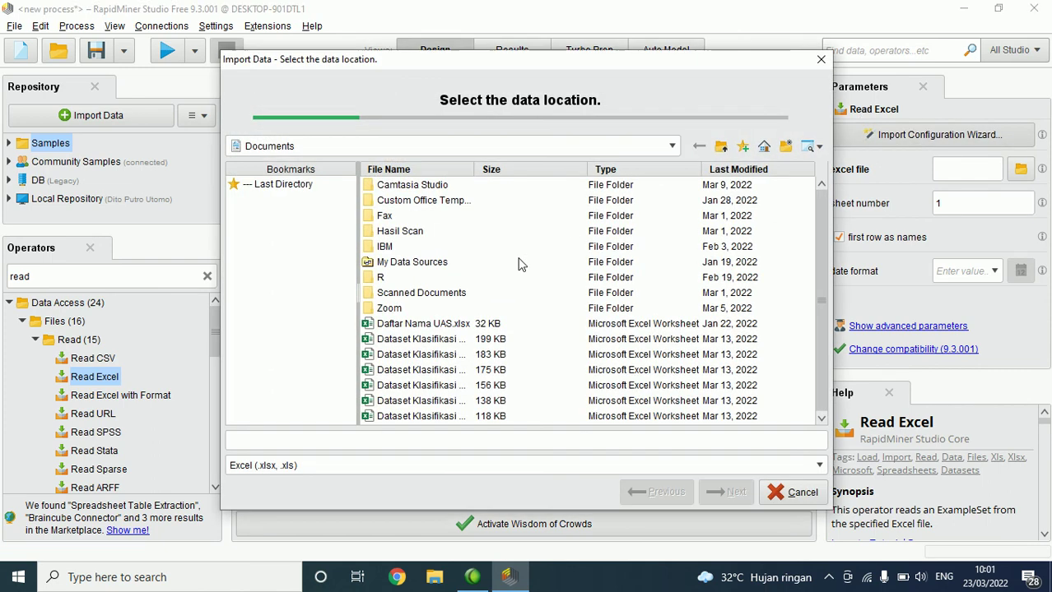
left_click(448, 340)
left_click(735, 494)
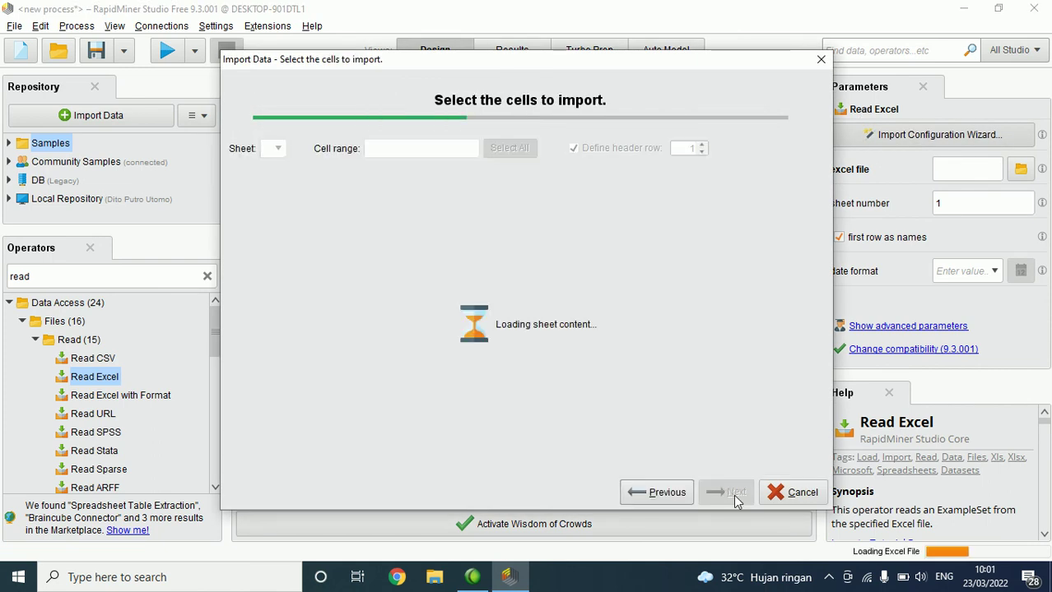
left_click(735, 495)
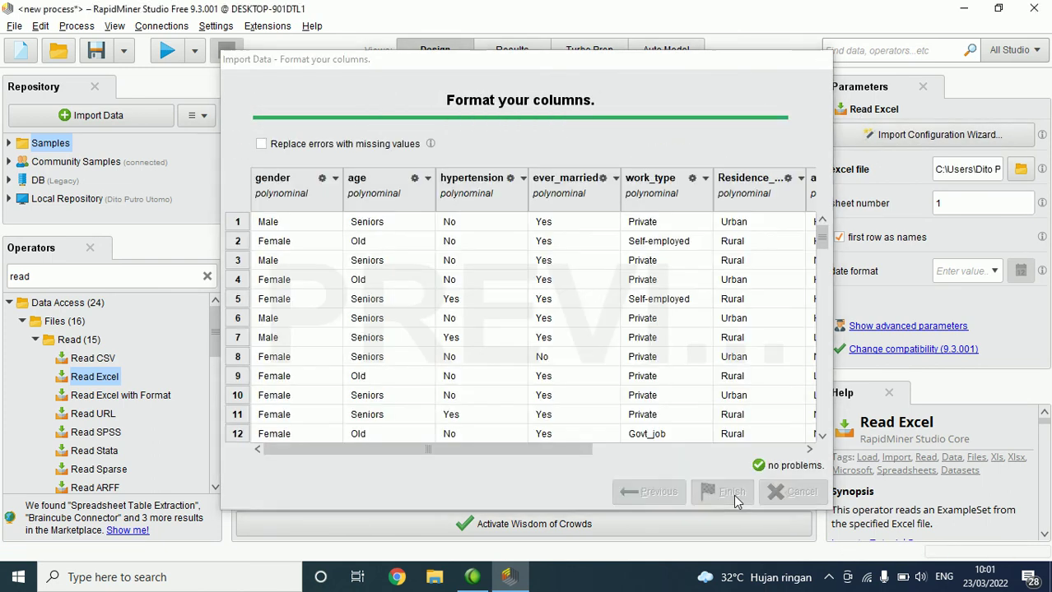
Step: Finish the Excel import, run the process and browse the rows of the resulting Read Excel example set
left_click(735, 496)
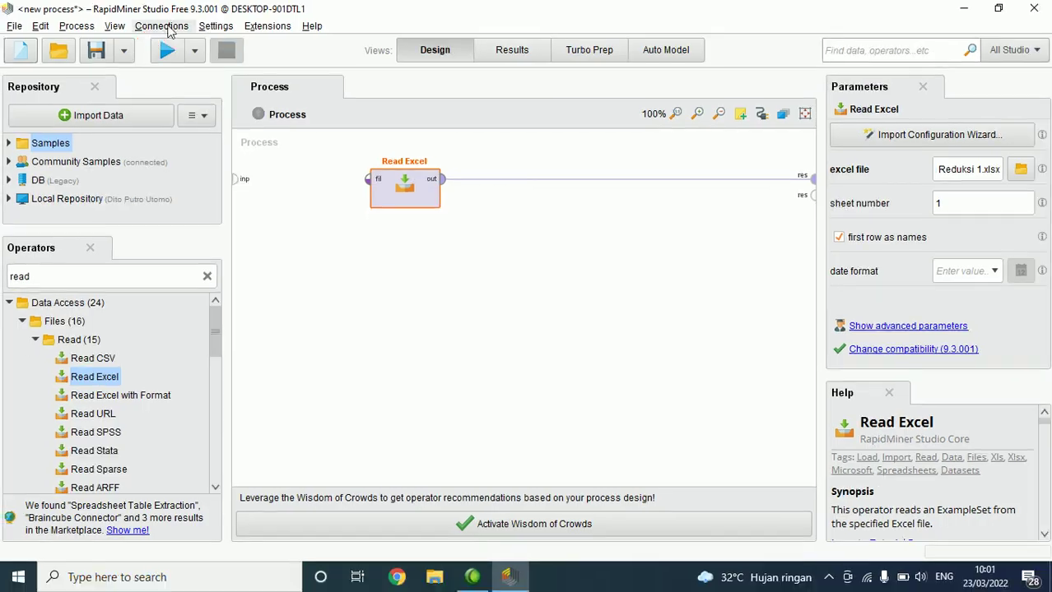
left_click(162, 52)
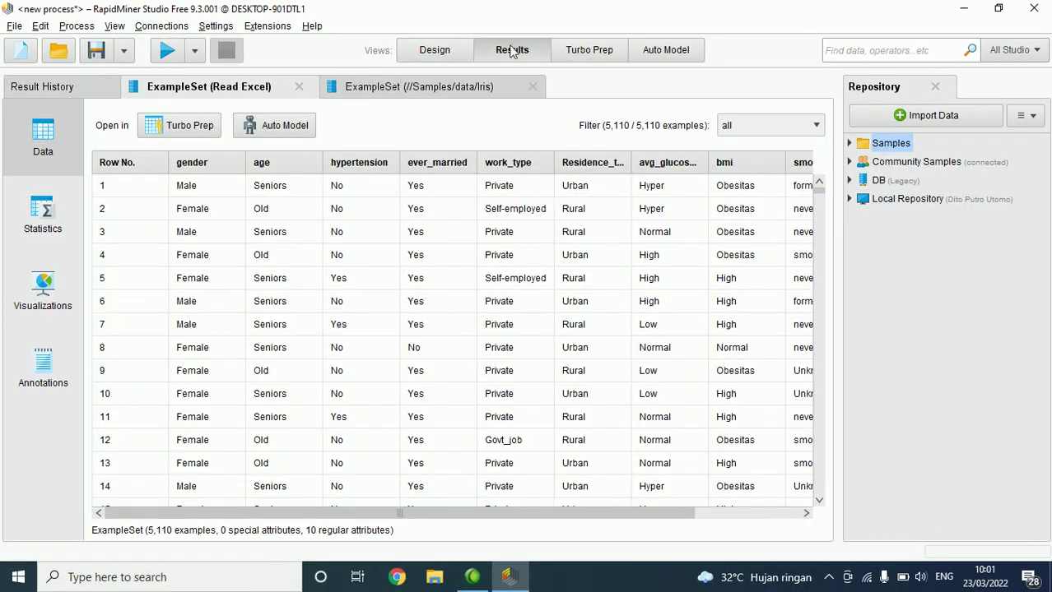
left_click(439, 54)
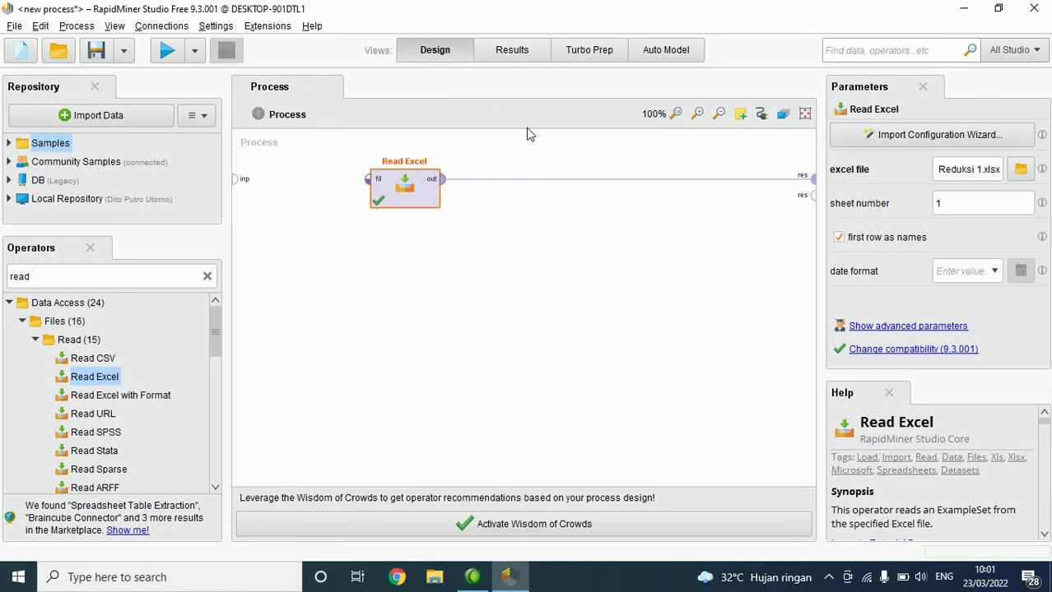
left_click(513, 52)
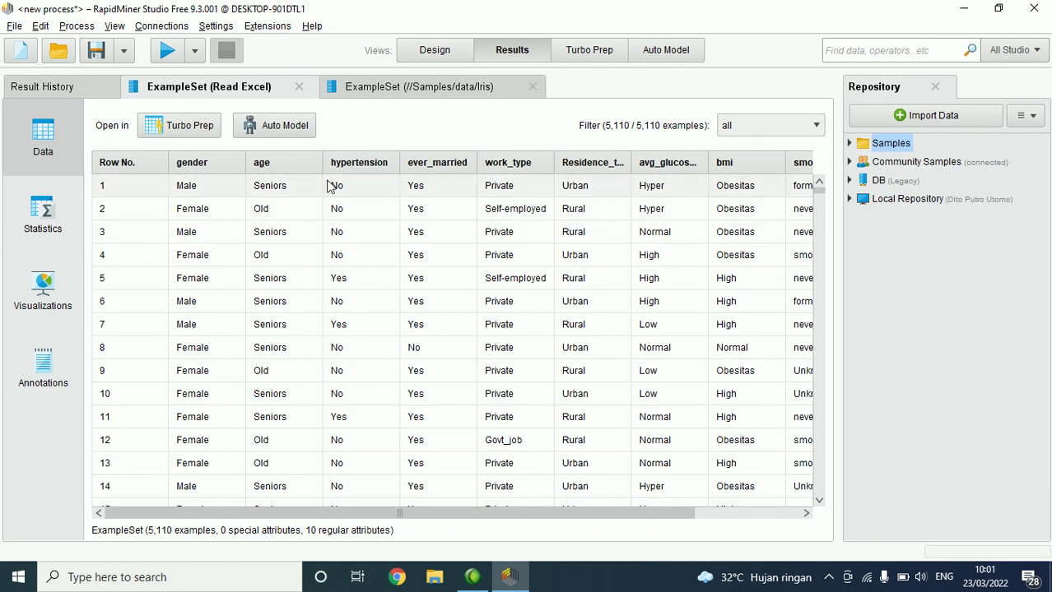
scroll(662, 200, "down", 2)
scroll(662, 200, "down", 2)
scroll(642, 185, "up", 3)
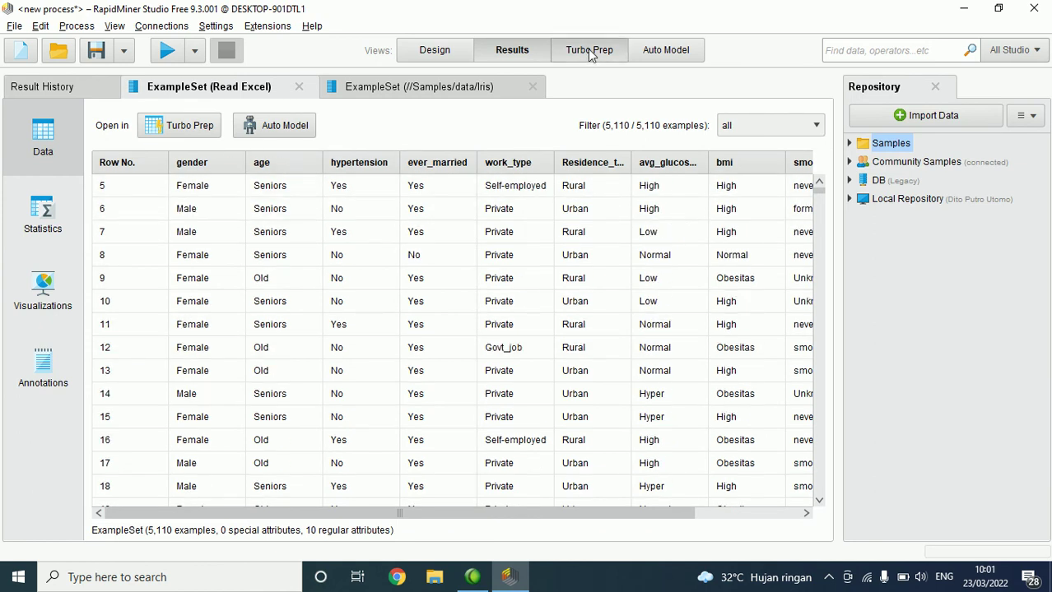
Step: View the Turbo Prep and Auto Model views, and return to the results data
left_click(589, 51)
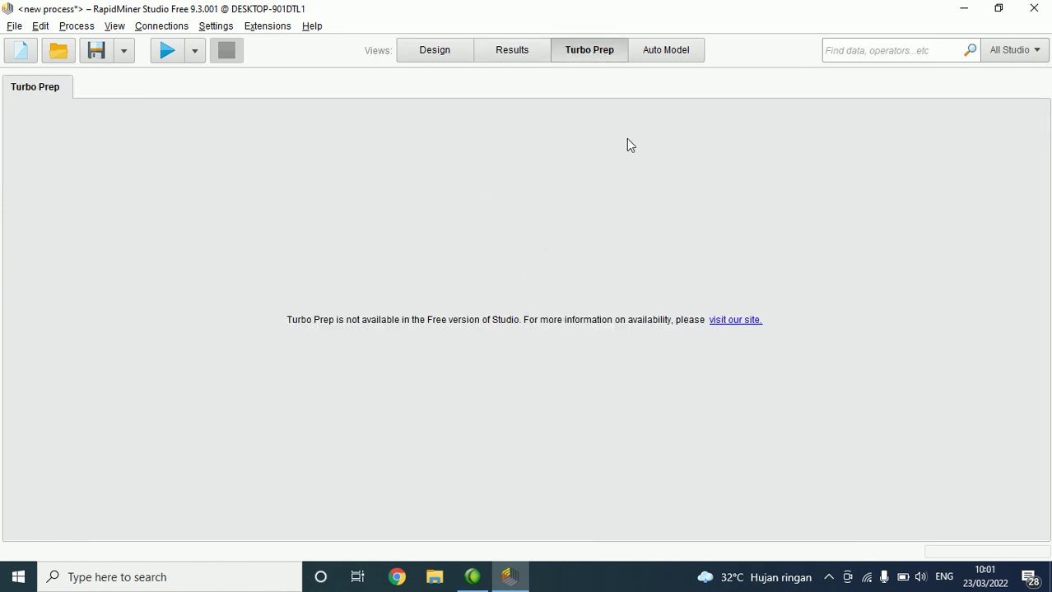
left_click(664, 50)
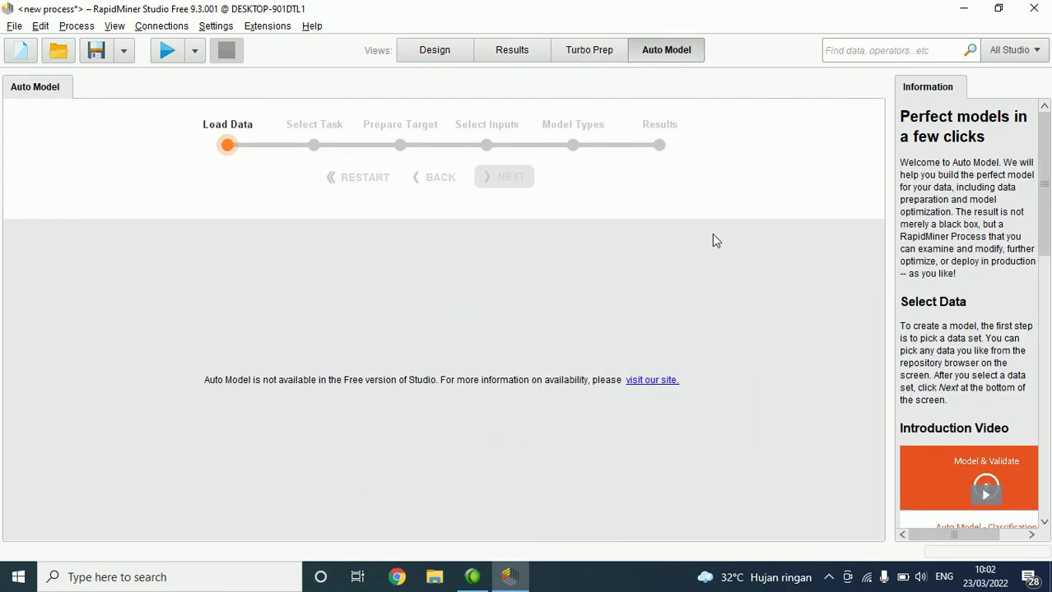
left_click(516, 53)
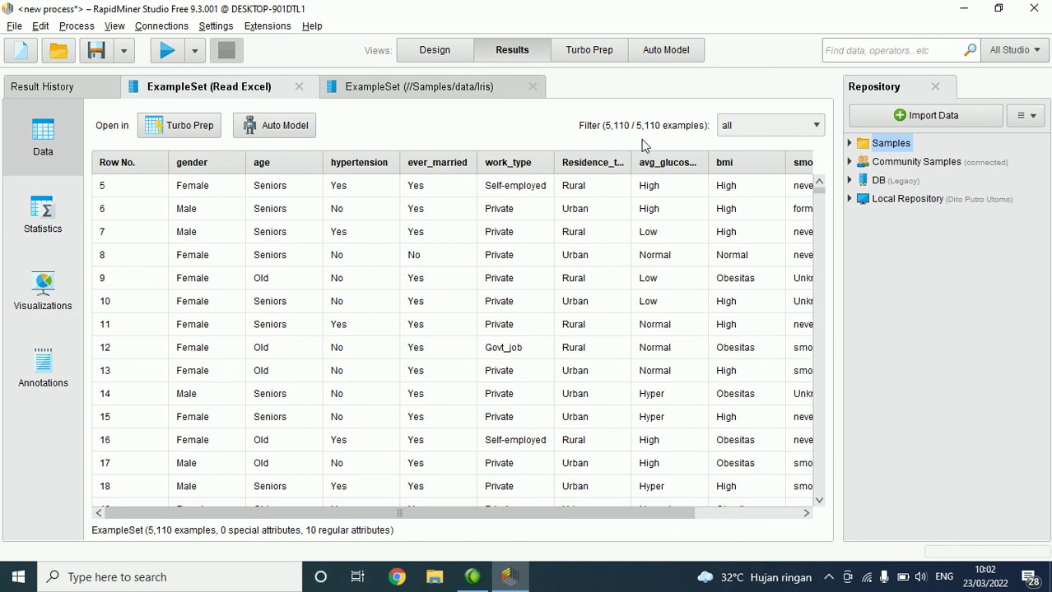
mouse_move(435, 18)
left_mouse_down()
mouse_move(400, 84)
mouse_move(760, 52)
mouse_move(465, 25)
left_mouse_up()
Step: Disconnect Read Excel from the result port in the process design and delete the operator
left_click(436, 49)
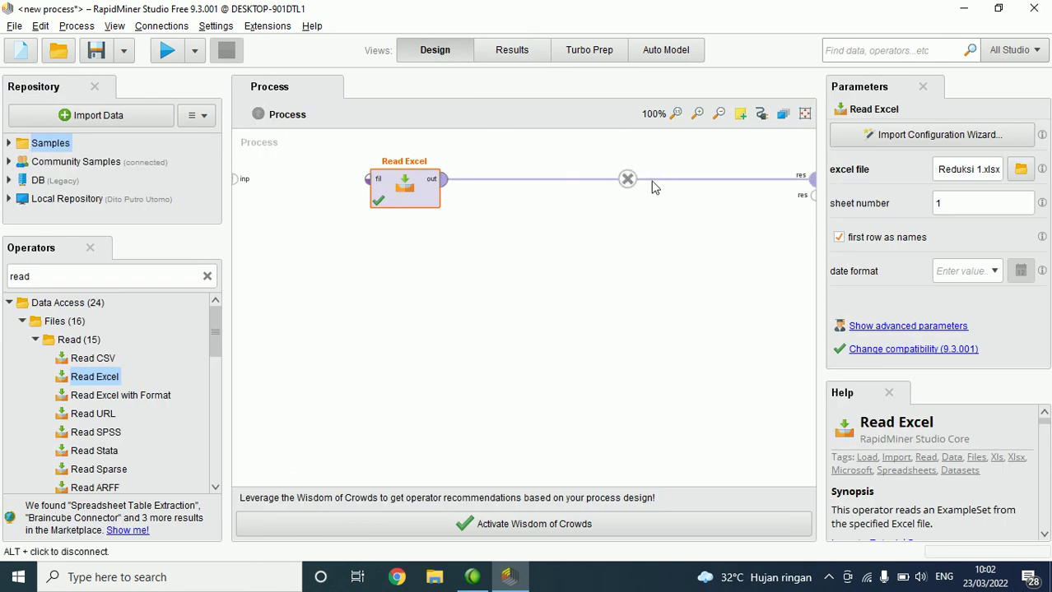
left_click(627, 178, "alt")
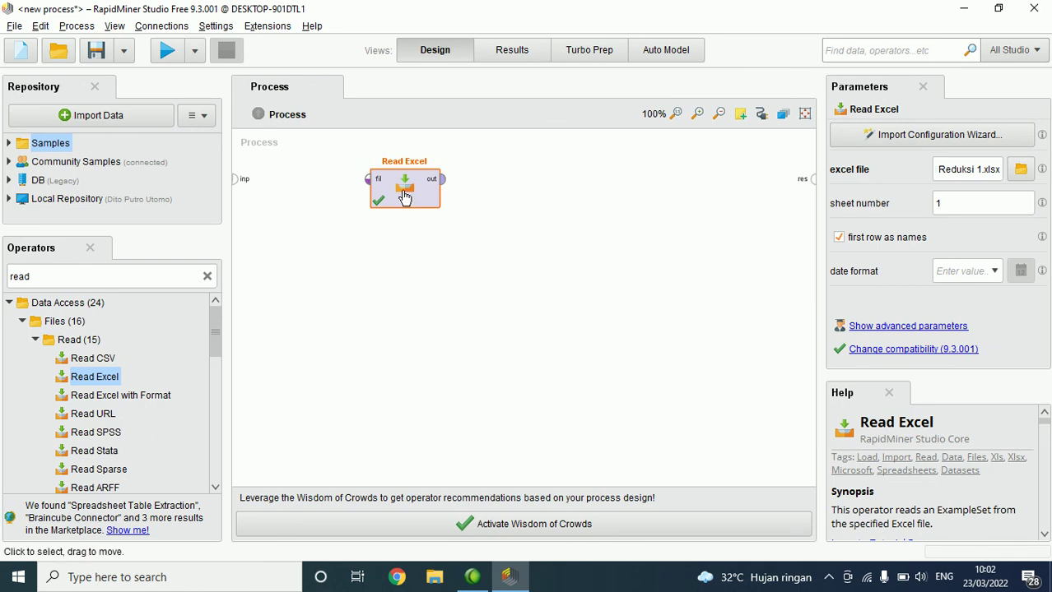
key("Delete")
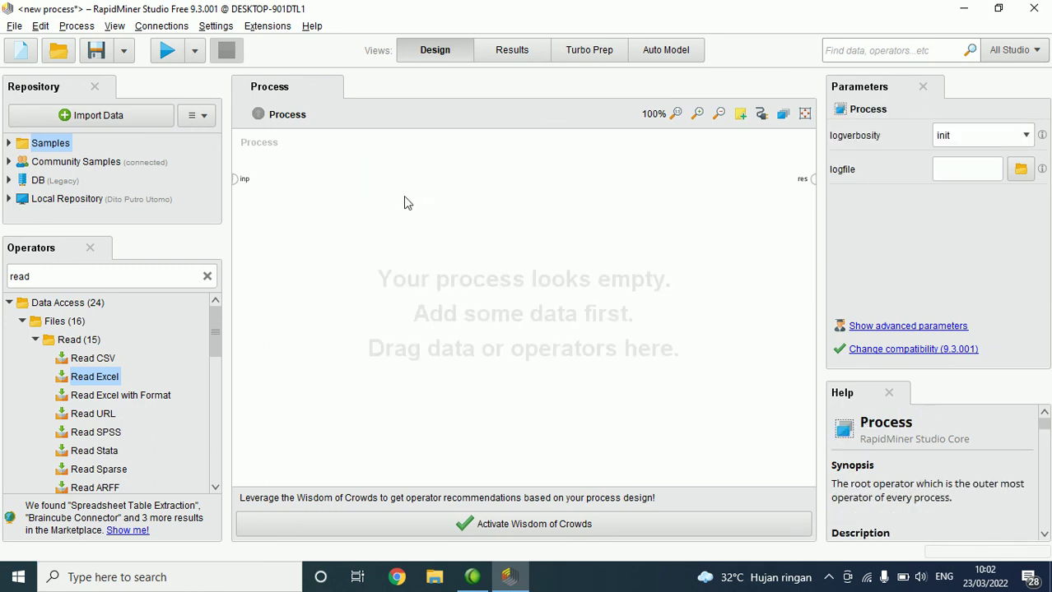
Step: Clear the operator search and collapse the Files and Data Access folders in the operator tree
left_click(207, 276)
left_click(24, 323)
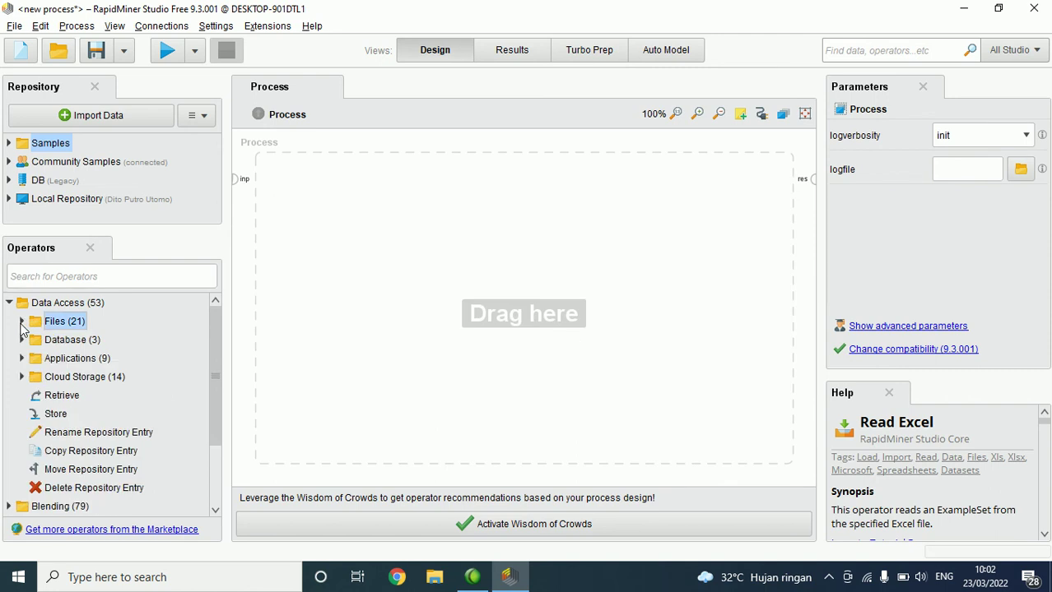
left_click(9, 303)
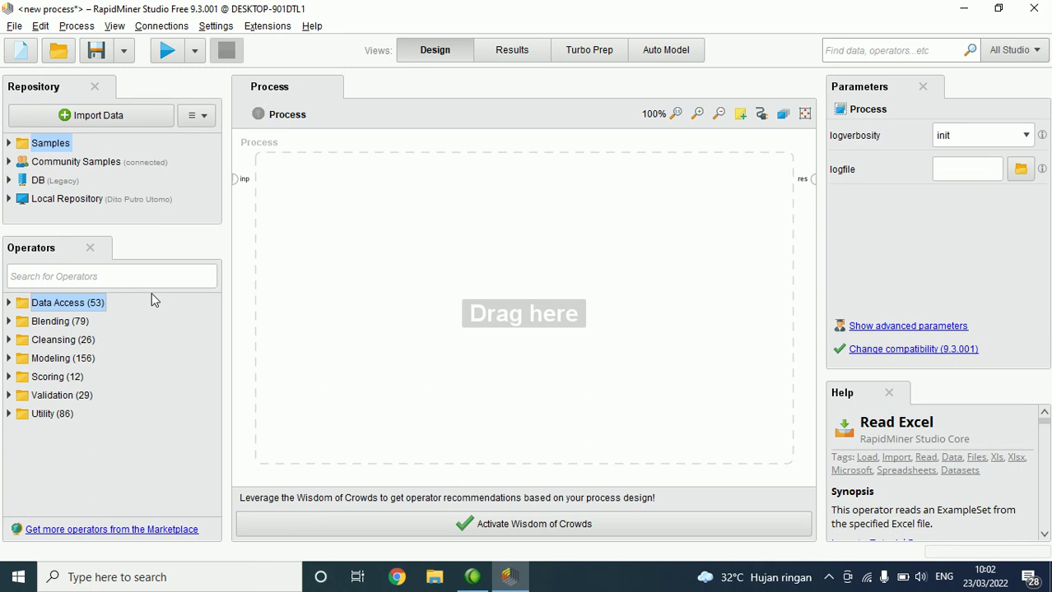
left_click(138, 278)
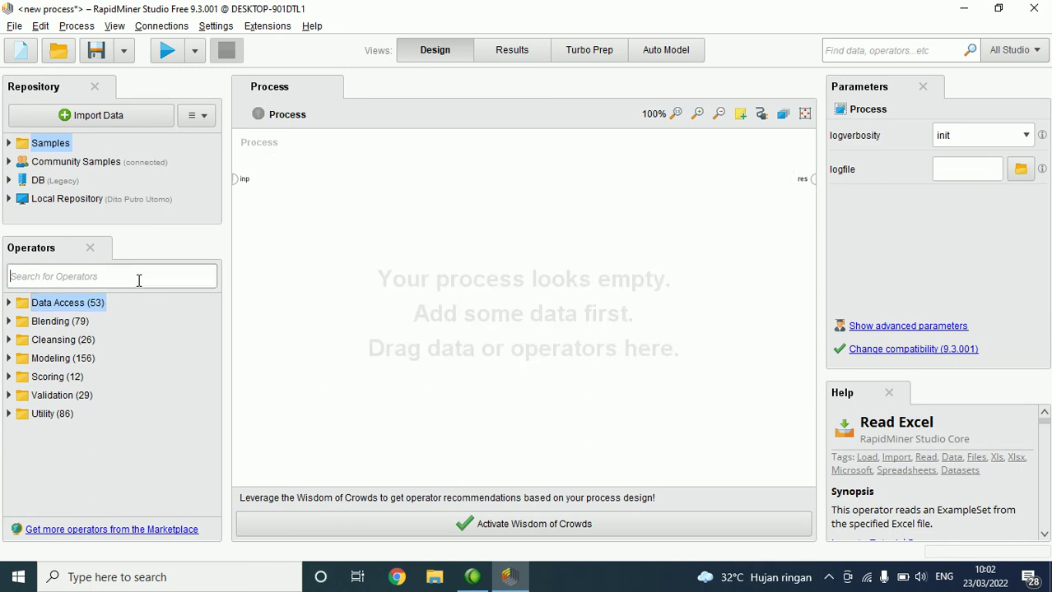